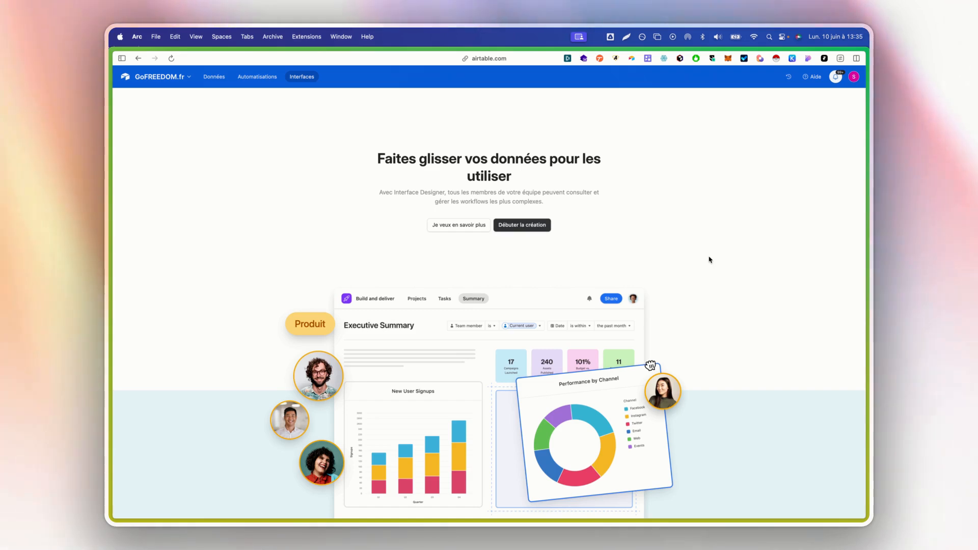
Switch to the Données tab to show the Prospects table grid.
left_click(214, 83)
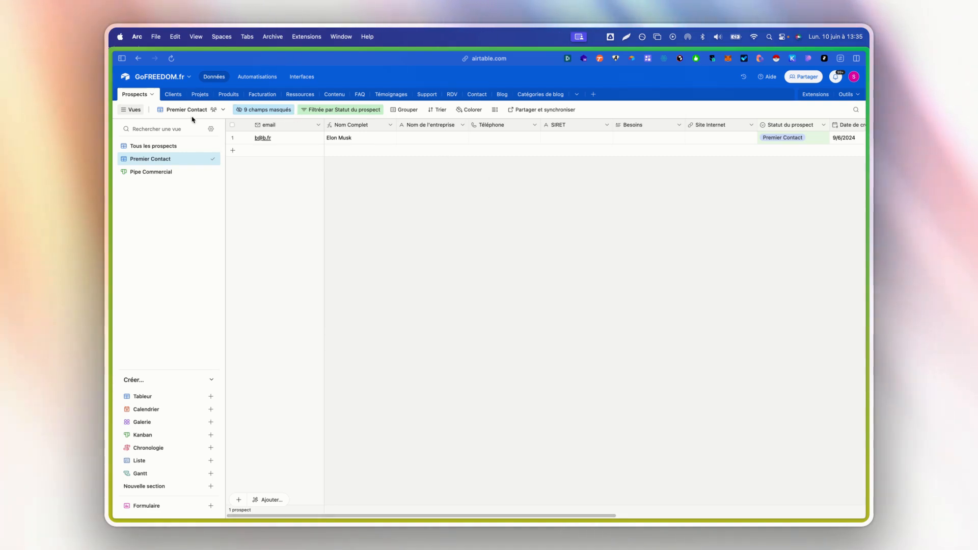
Scan the Prospects columns with the Vues sidebar hidden, then return to Interfaces.
left_click(131, 109)
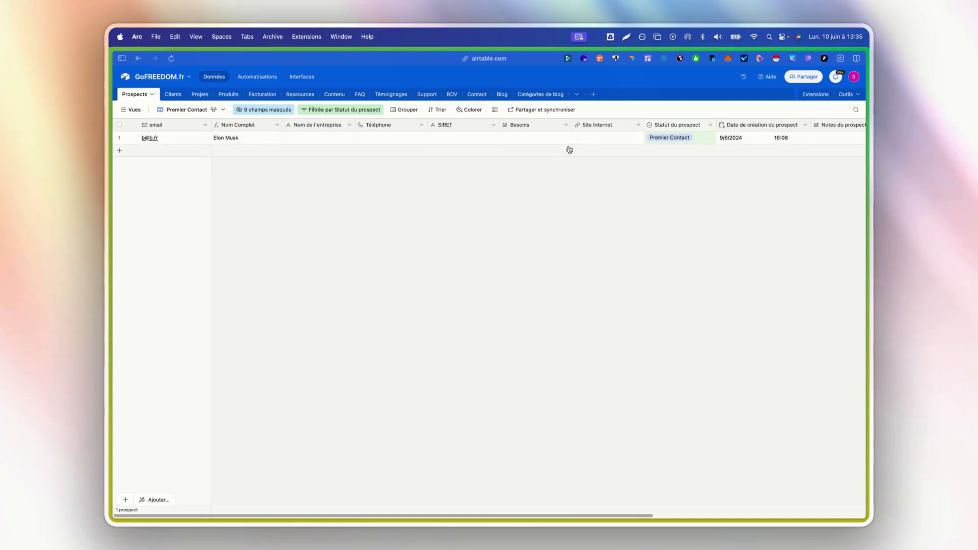
scroll(566, 148, "right", 10)
scroll(563, 149, "left", 6)
scroll(563, 150, "left", 3)
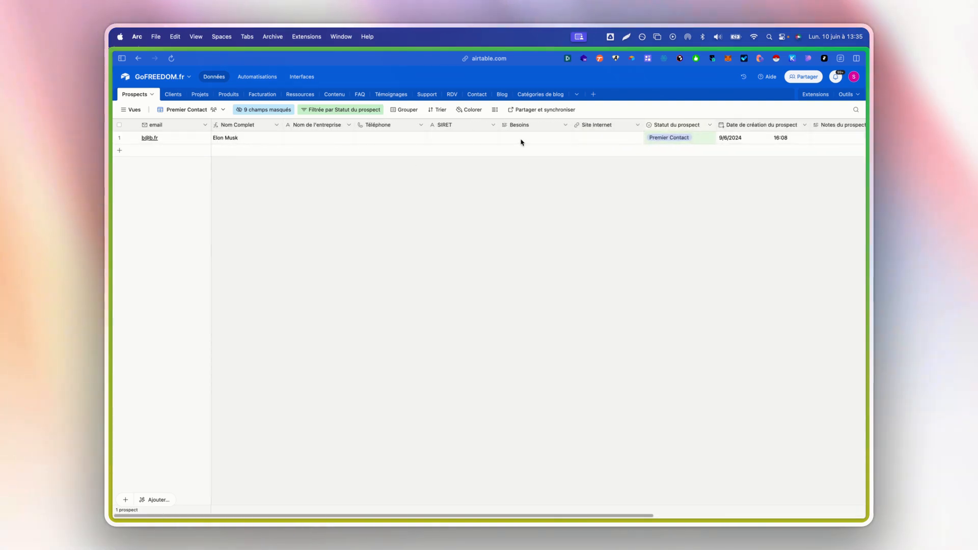
scroll(522, 142, "right", 8)
scroll(521, 141, "left", 7)
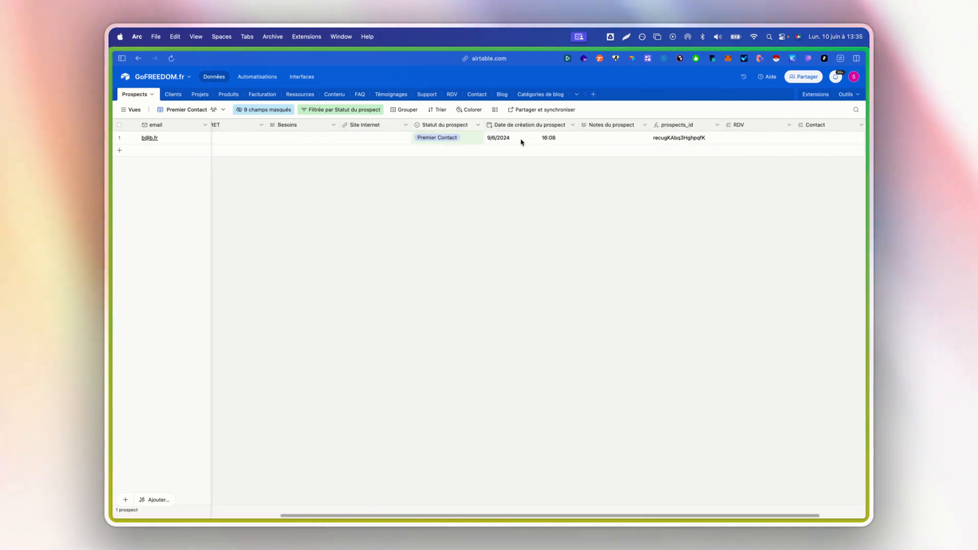
left_click(131, 109)
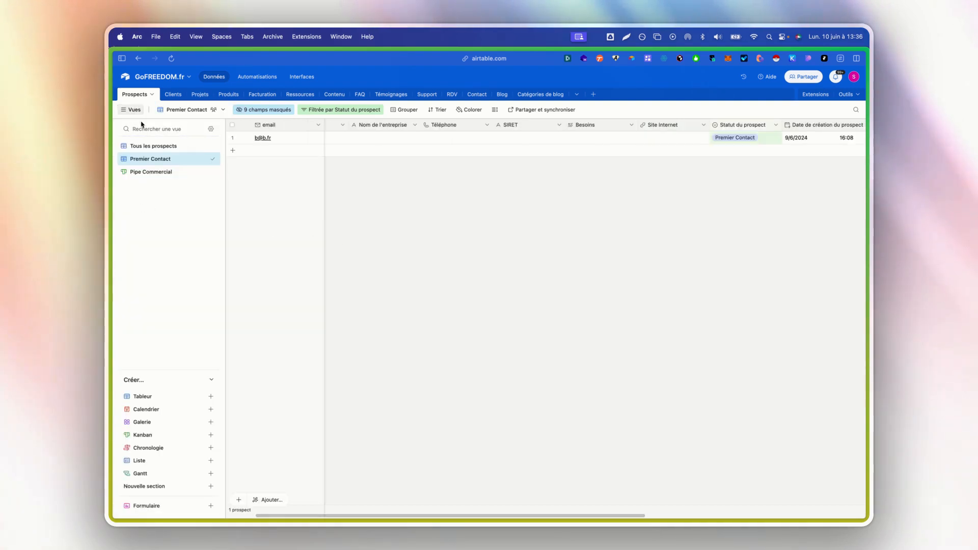
left_click(131, 109)
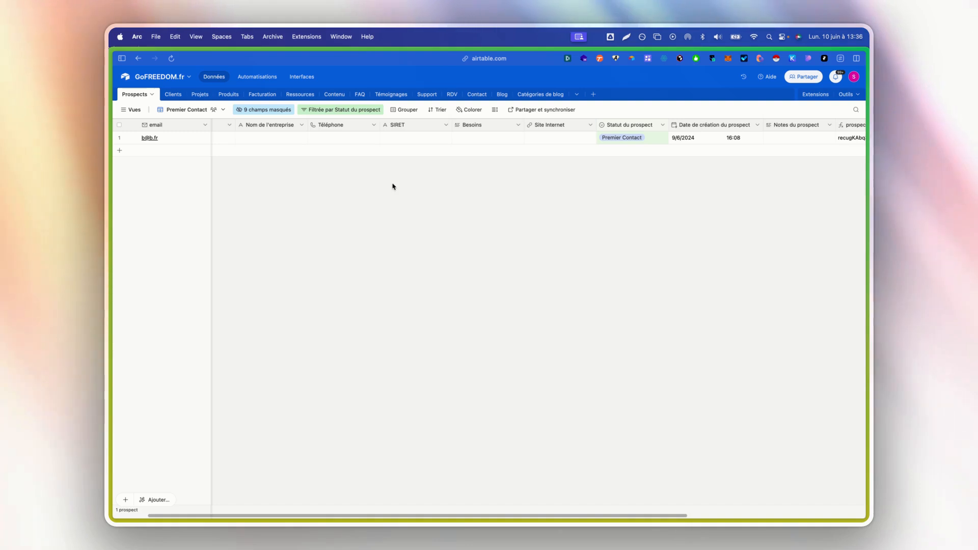
left_click(293, 76)
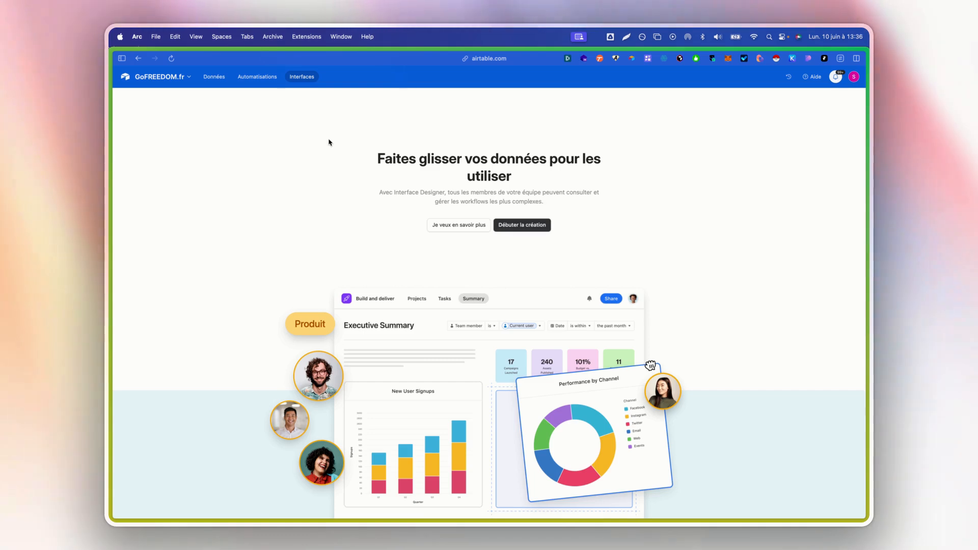
left_click(214, 76)
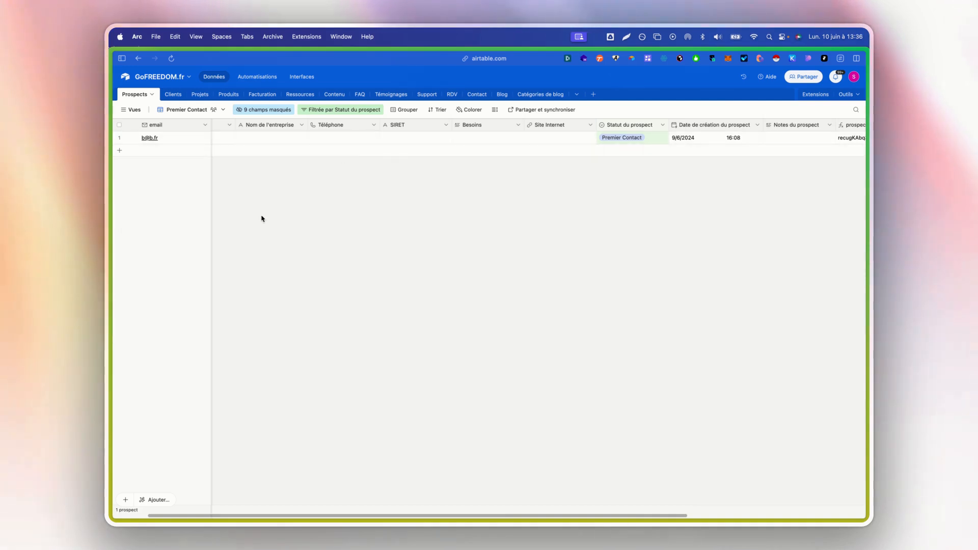
left_click(308, 77)
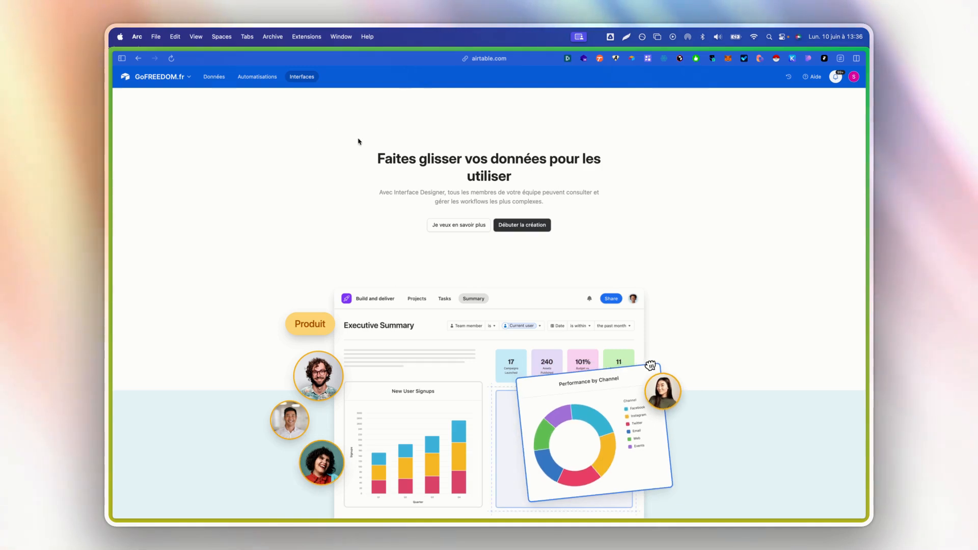
left_click(216, 82)
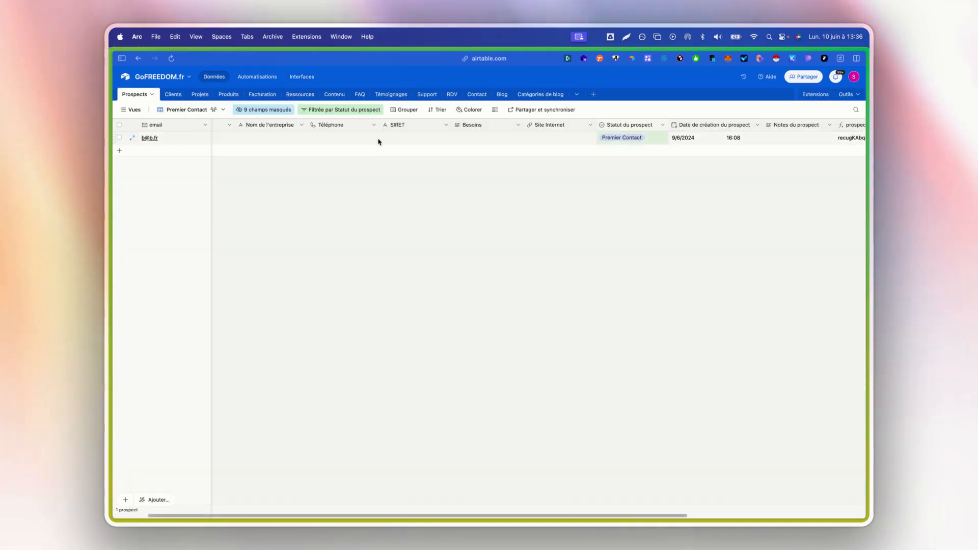
left_click(293, 79)
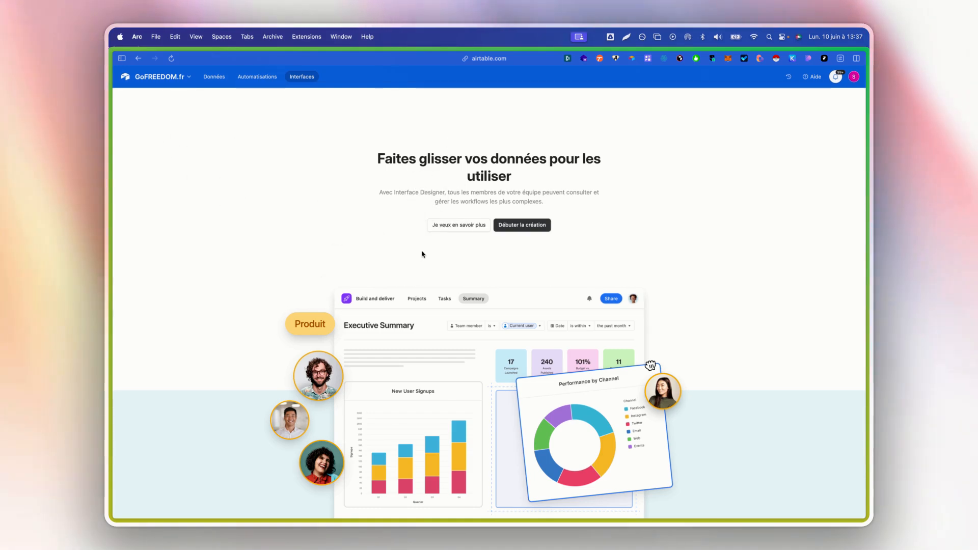
Start creating a new interface and name it Administration.
left_click(543, 226)
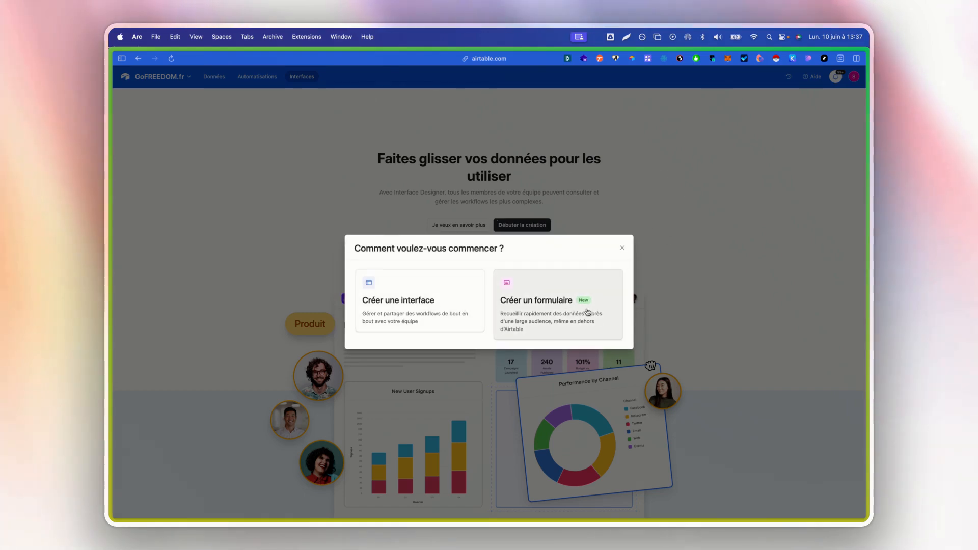
left_click(406, 314)
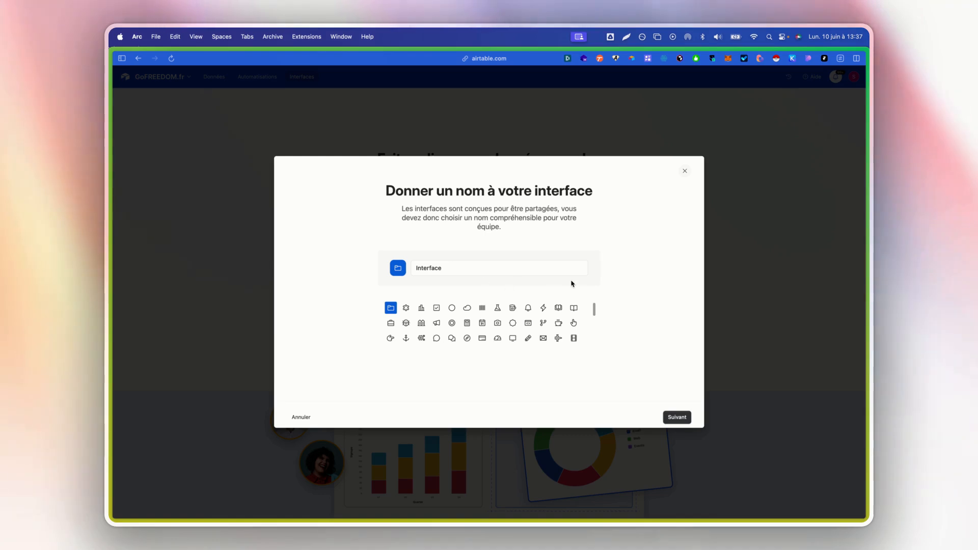
double_click(513, 268)
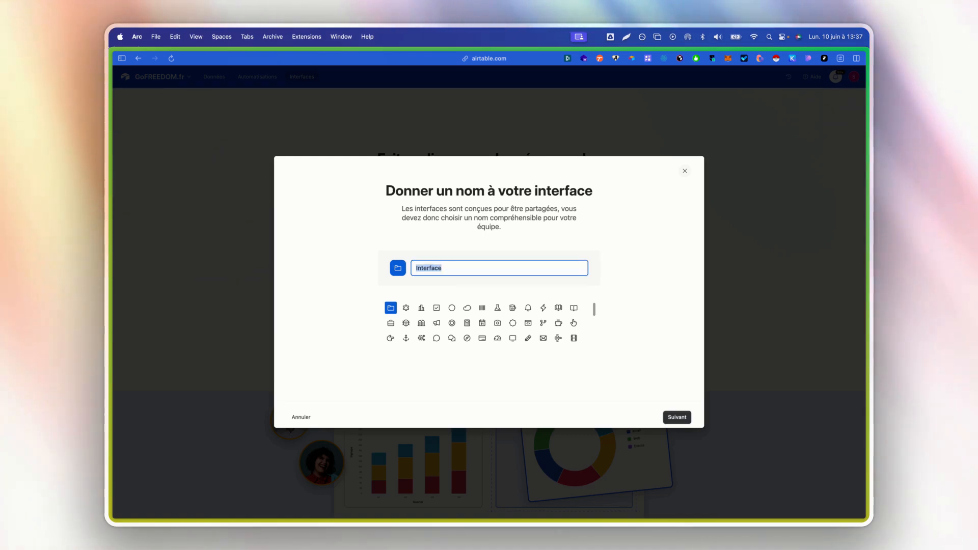
type("Mon")
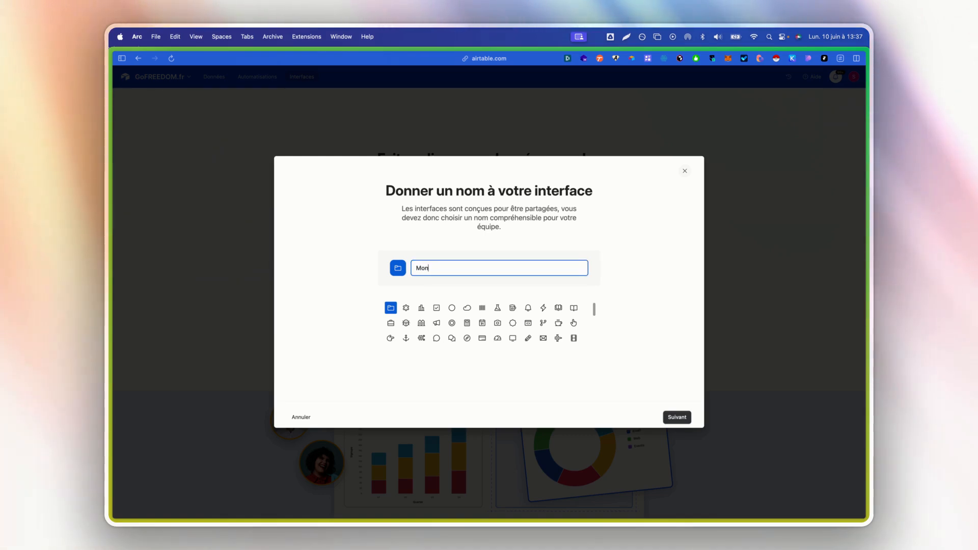
key("BackSpace")
key("BackSpace")
key("BackSpace")
type("Administrati")
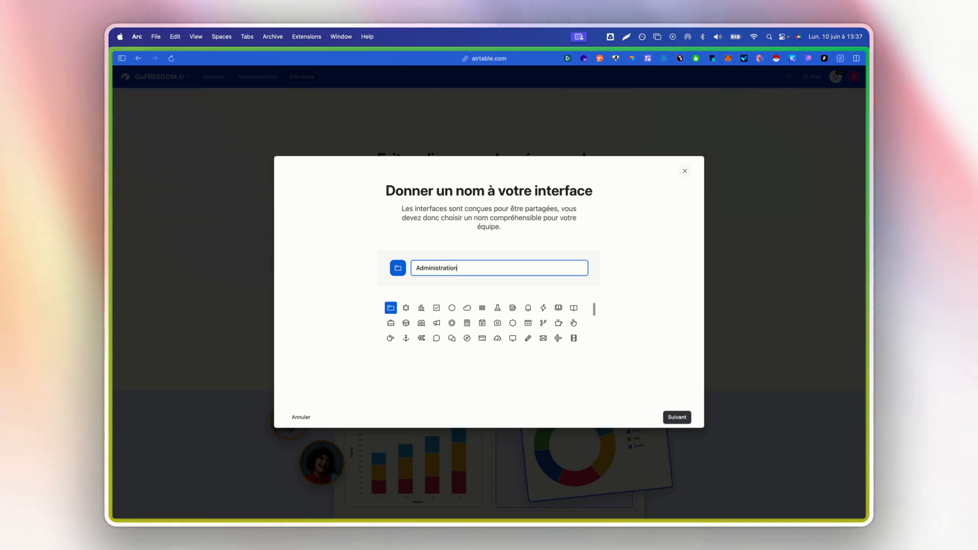
Give the Administration interface the bar-chart icon and continue to layouts.
scroll(448, 338, "down", 5)
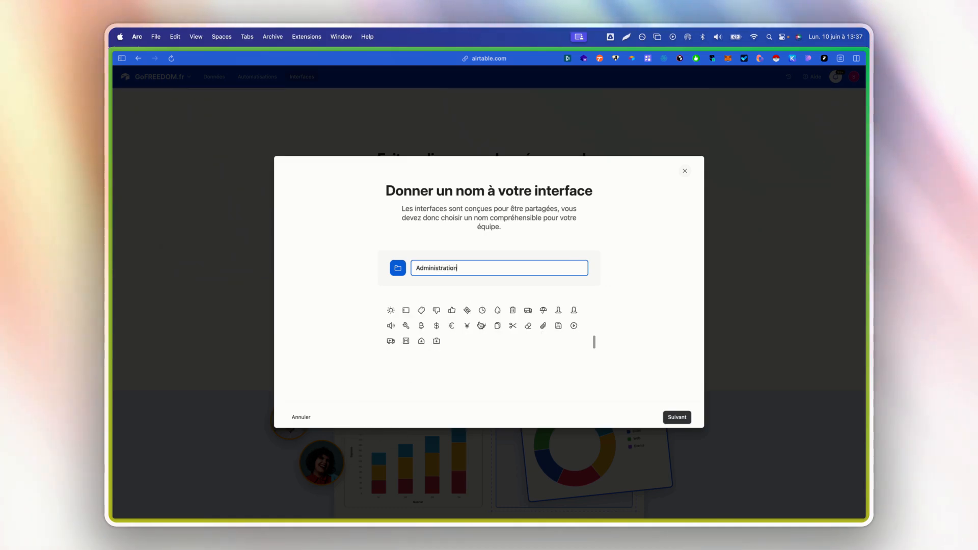
scroll(486, 327, "up", 5)
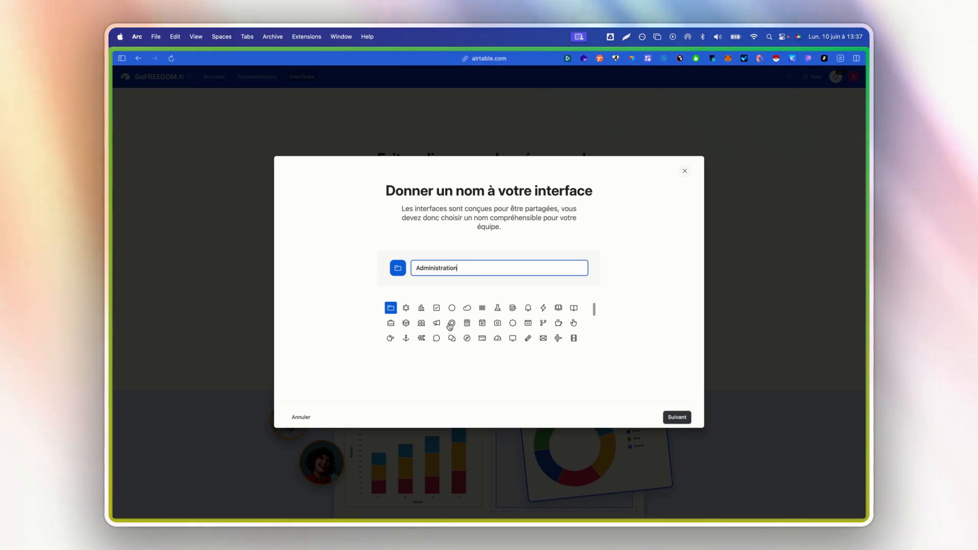
left_click(421, 308)
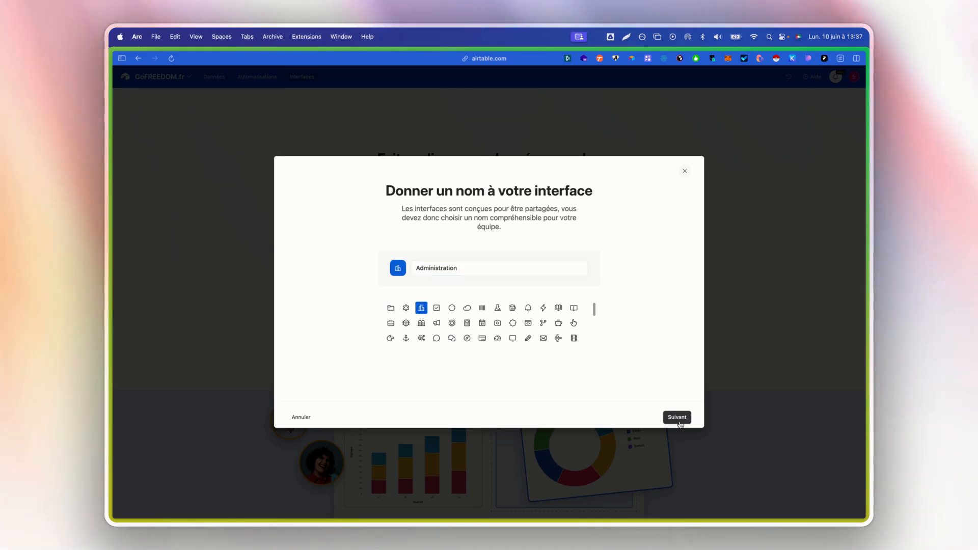
left_click(675, 418)
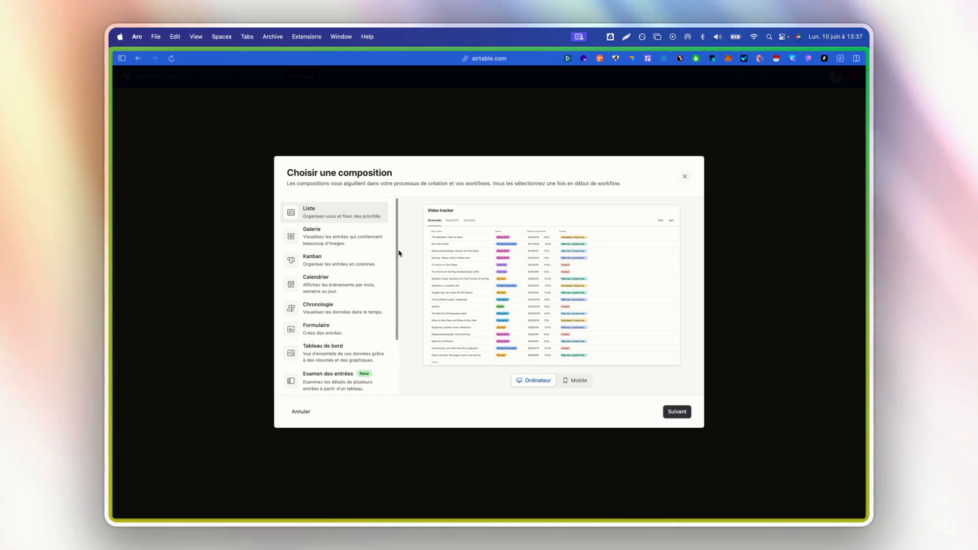
Preview the list and gallery layouts in both mobile and desktop modes.
scroll(377, 285, "down", 5)
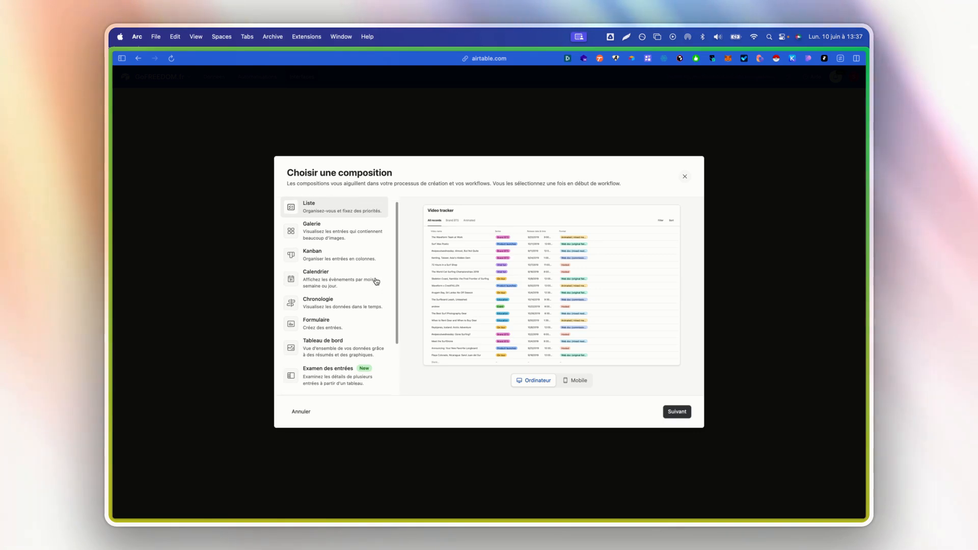
scroll(377, 283, "up", 4)
scroll(362, 270, "up", 1)
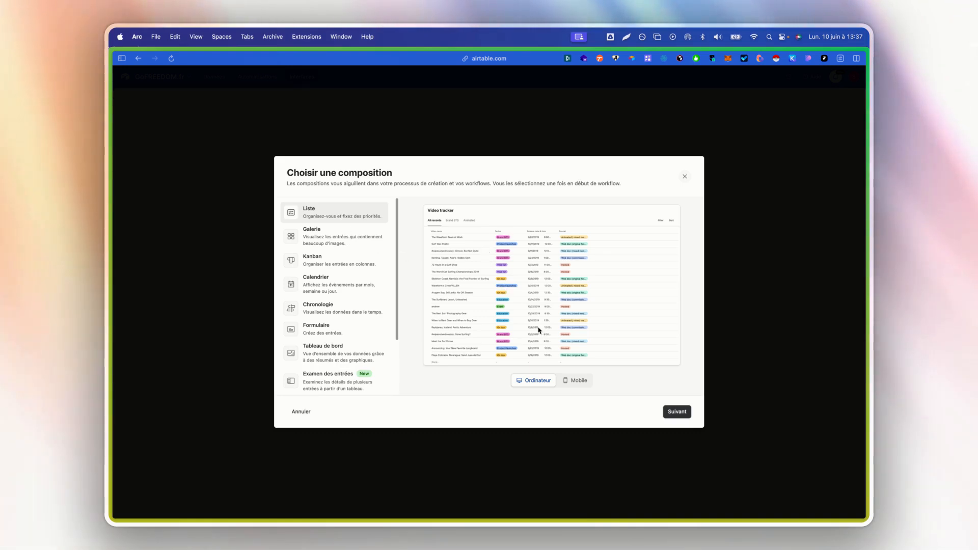
left_click(580, 381)
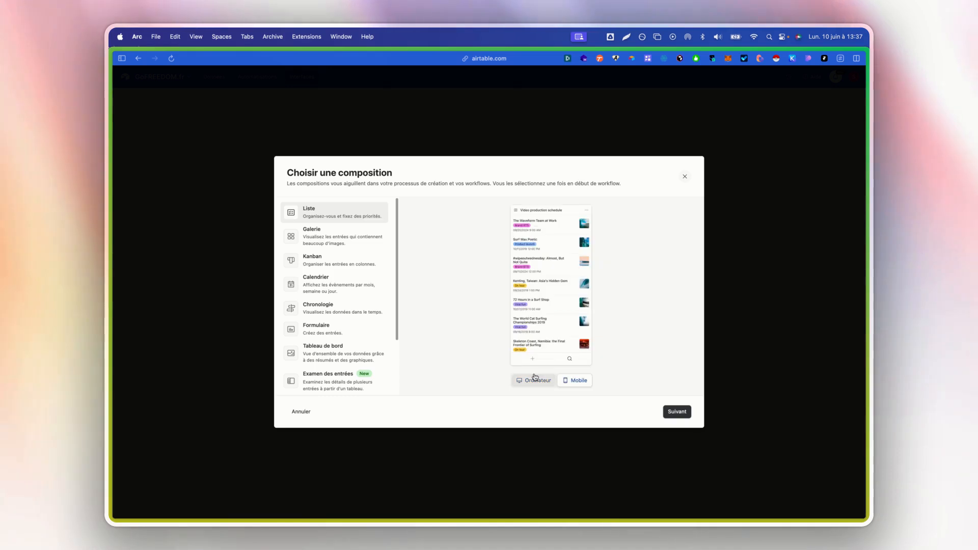
left_click(534, 377)
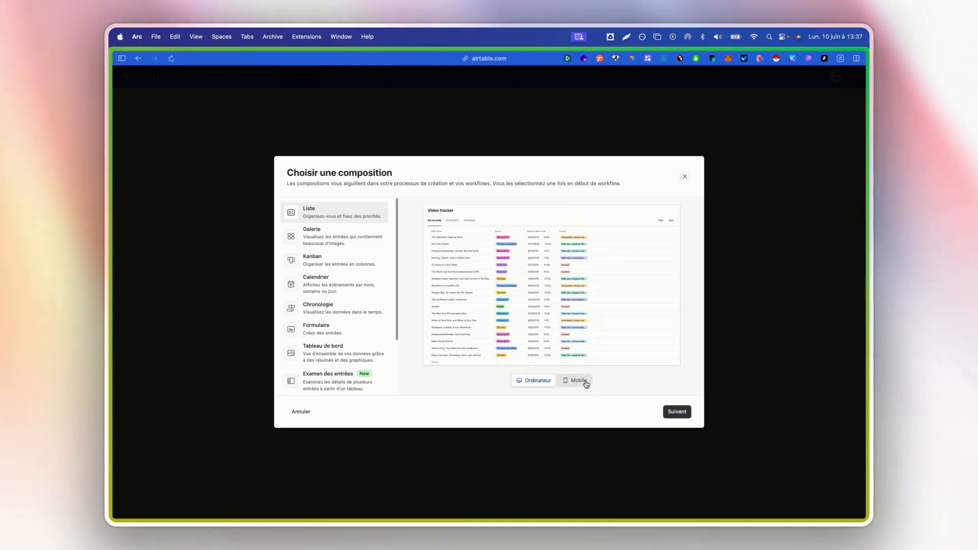
left_click(350, 243)
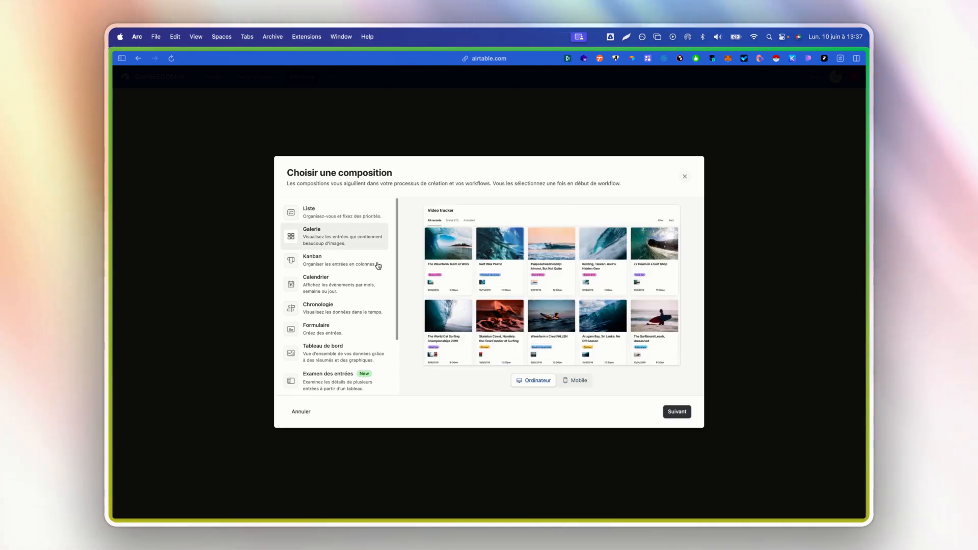
left_click(580, 380)
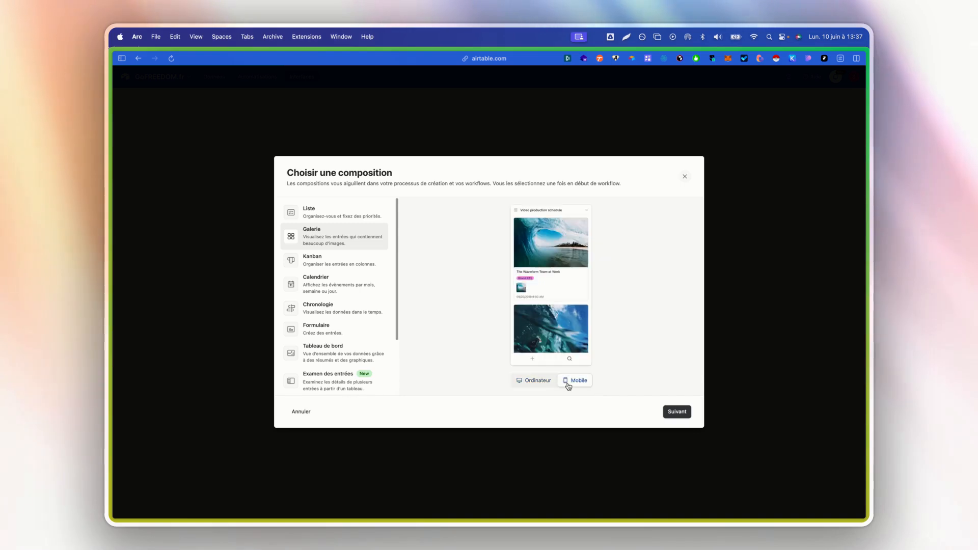
left_click(530, 380)
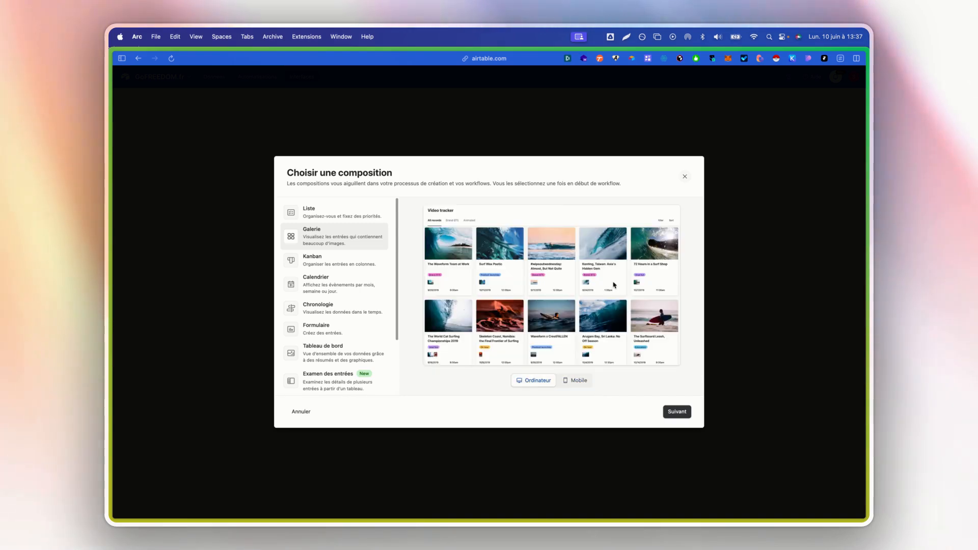
Try the Kanban, calendar, timeline, form and dashboard layouts.
left_click(324, 263)
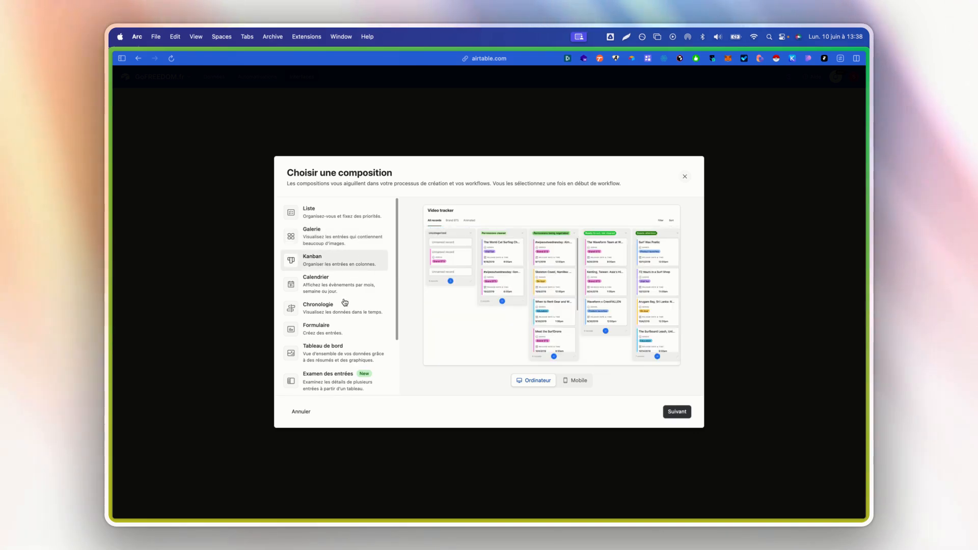
left_click(341, 284)
left_click(340, 314)
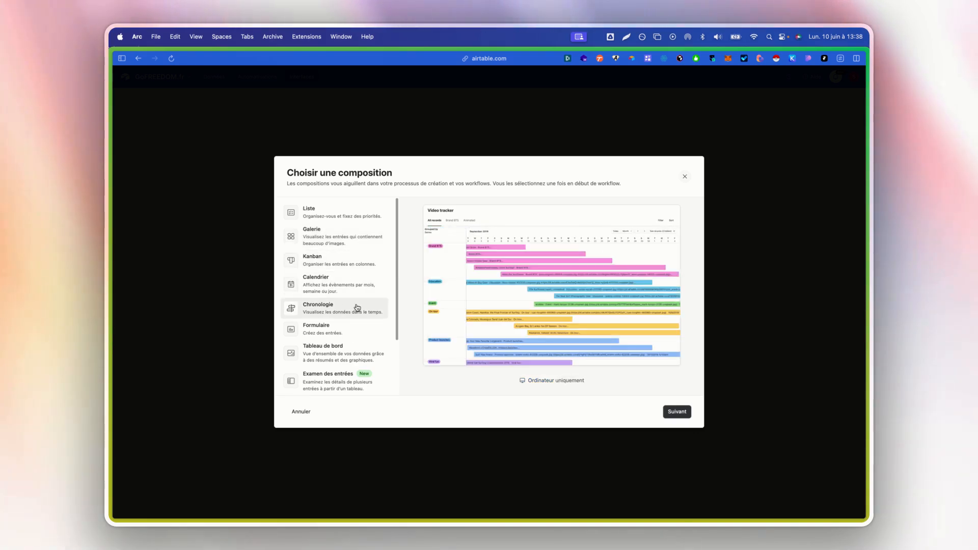
scroll(357, 309, "down", 1)
left_click(337, 314)
left_click(340, 336)
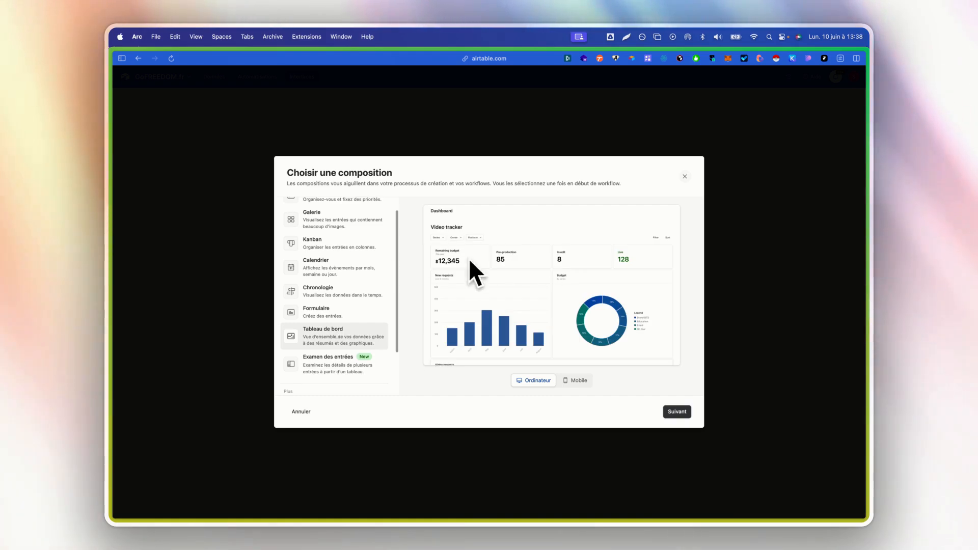
Look at the record review, record summary and blank layouts, then select Liste.
scroll(326, 338, "down", 2)
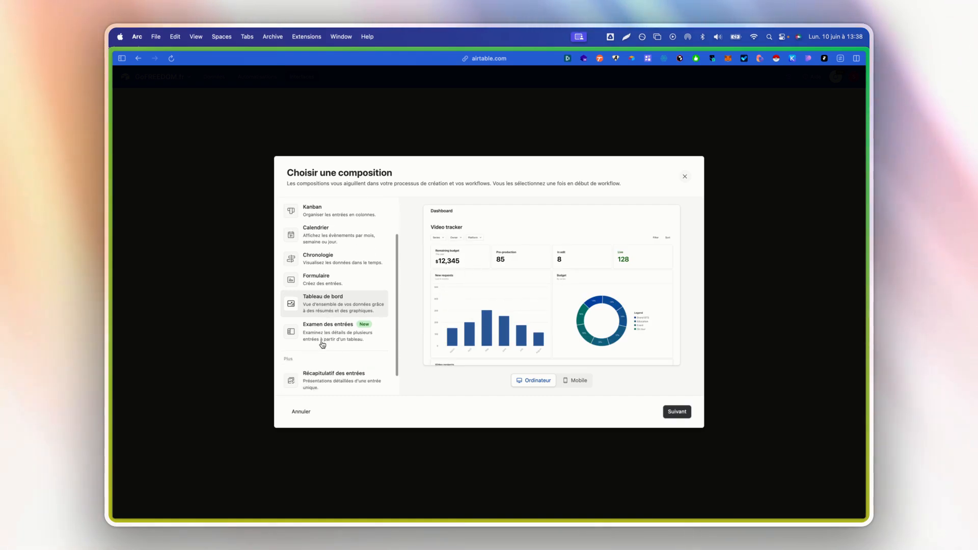
left_click(332, 341)
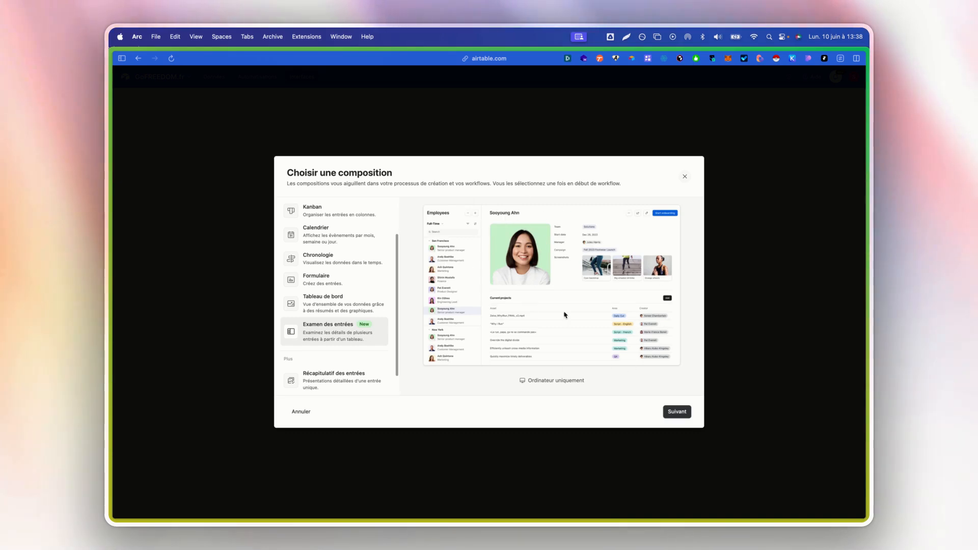
scroll(331, 336, "down", 1)
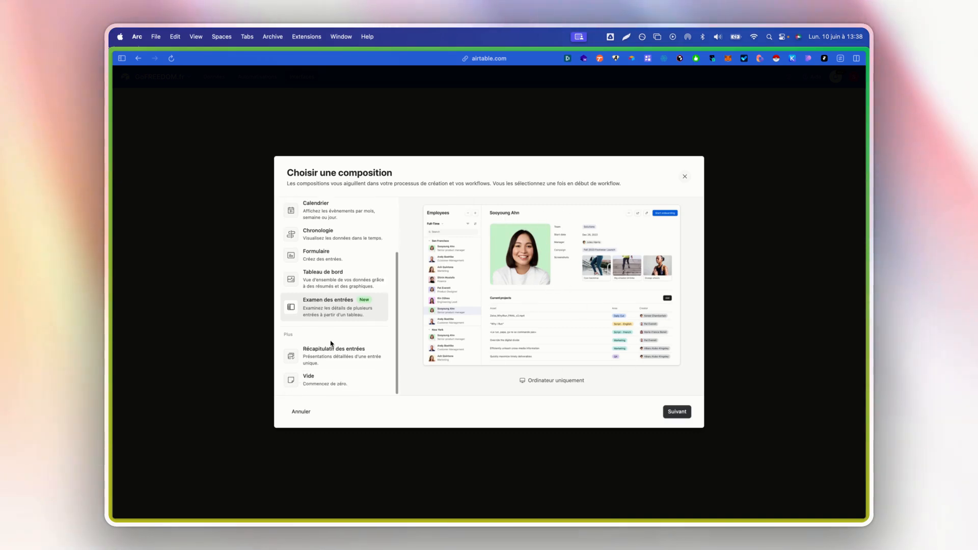
left_click(369, 360)
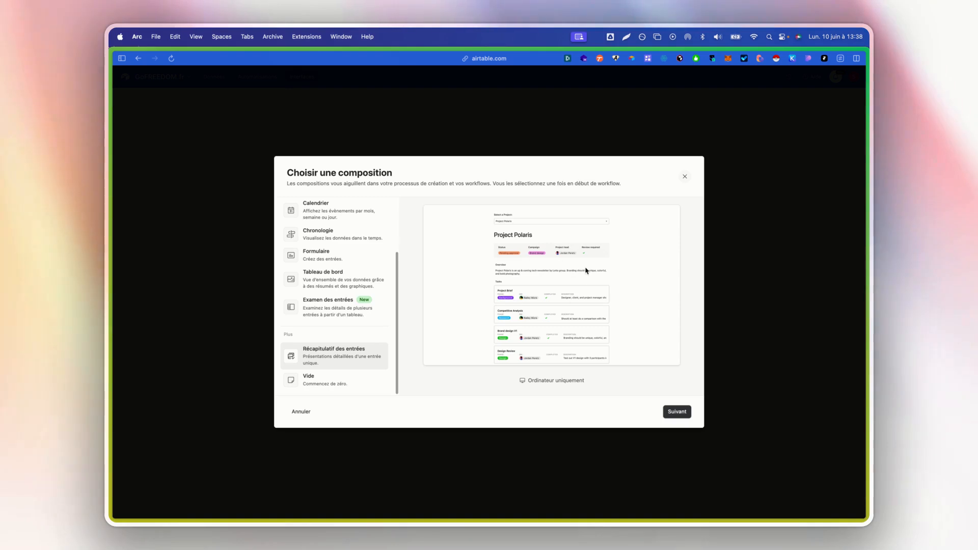
left_click(331, 386)
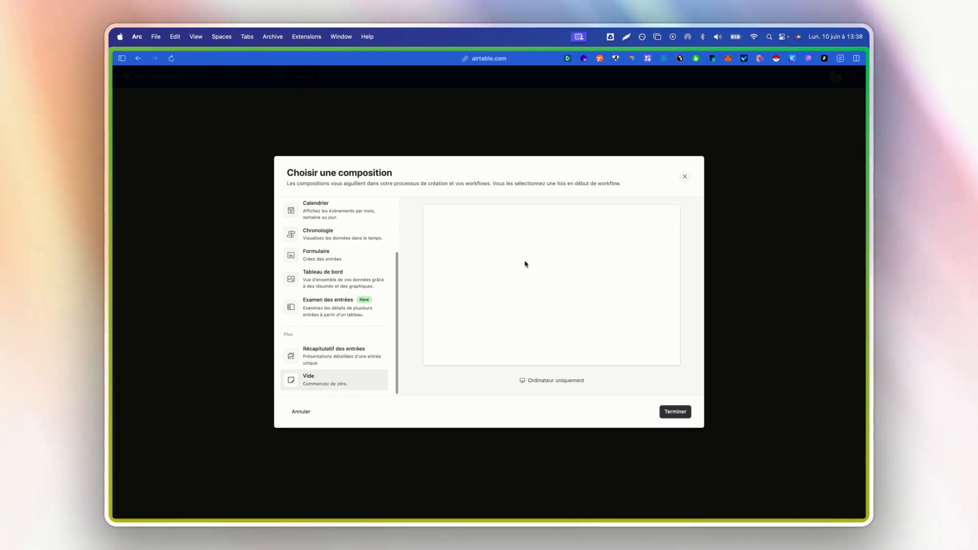
scroll(347, 331, "up", 5)
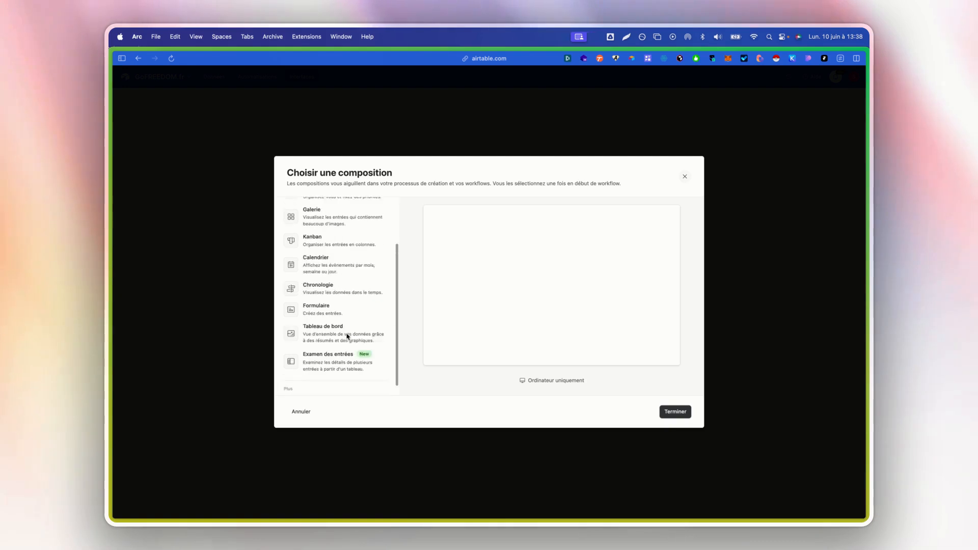
left_click(337, 219)
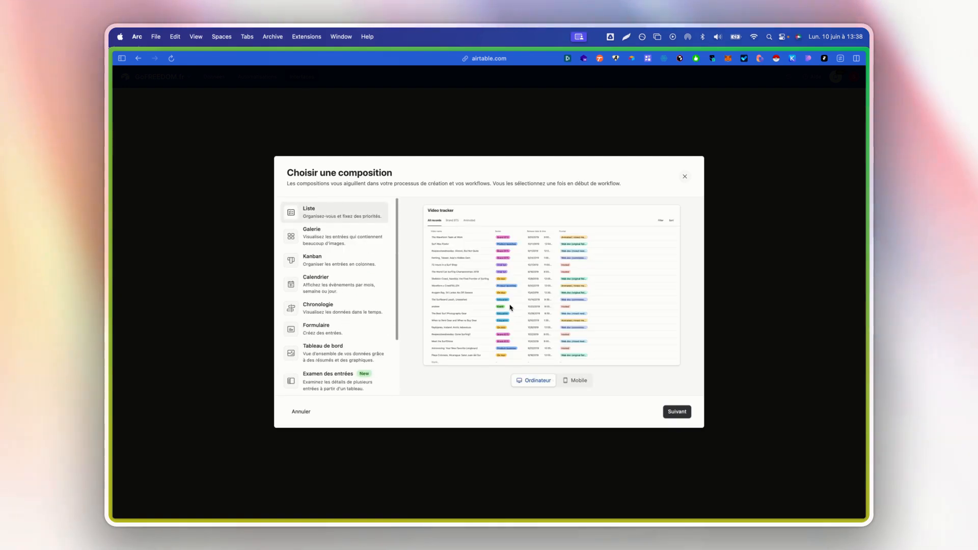
Link the Liste layout to the Prospects table and finish the page.
left_click(670, 415)
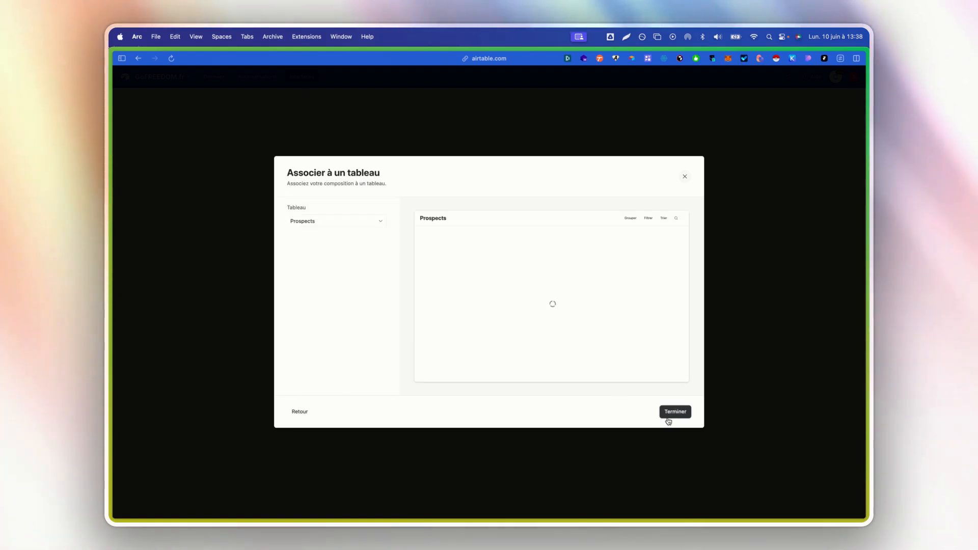
left_click(354, 225)
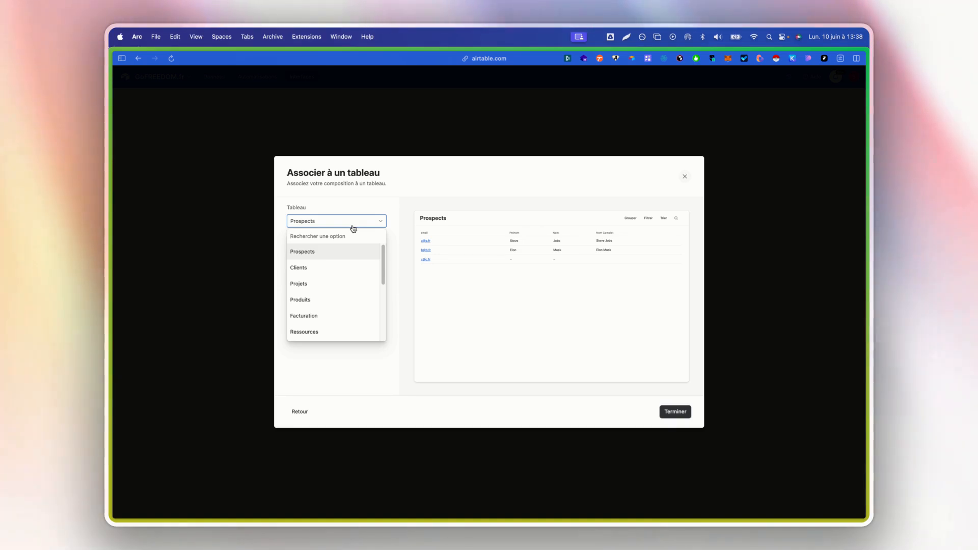
scroll(325, 275, "down", 5)
scroll(338, 295, "up", 4)
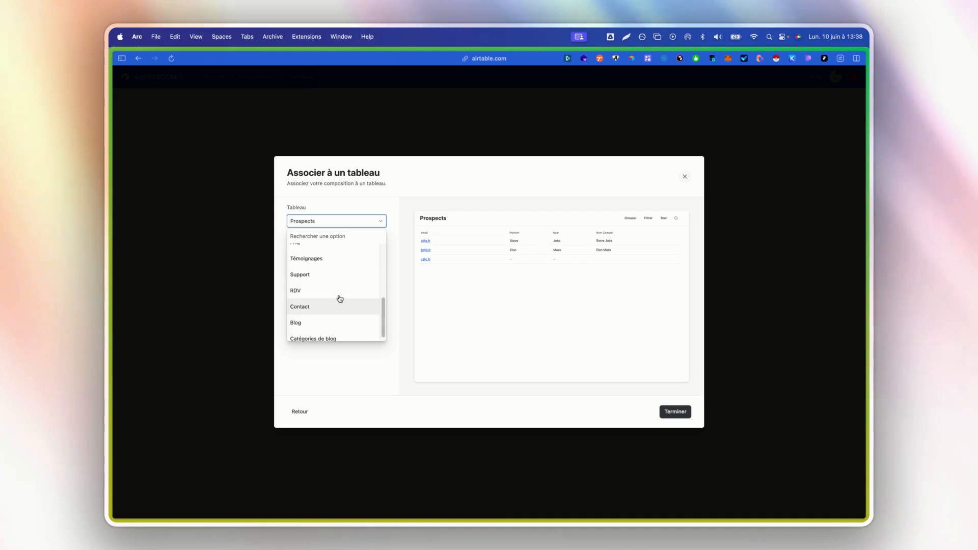
scroll(332, 306, "up", 1)
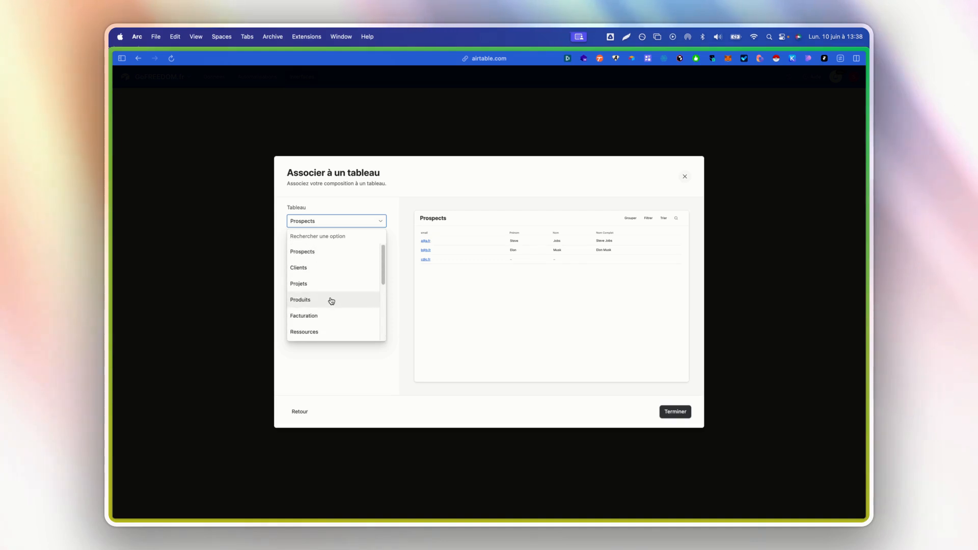
left_click(319, 253)
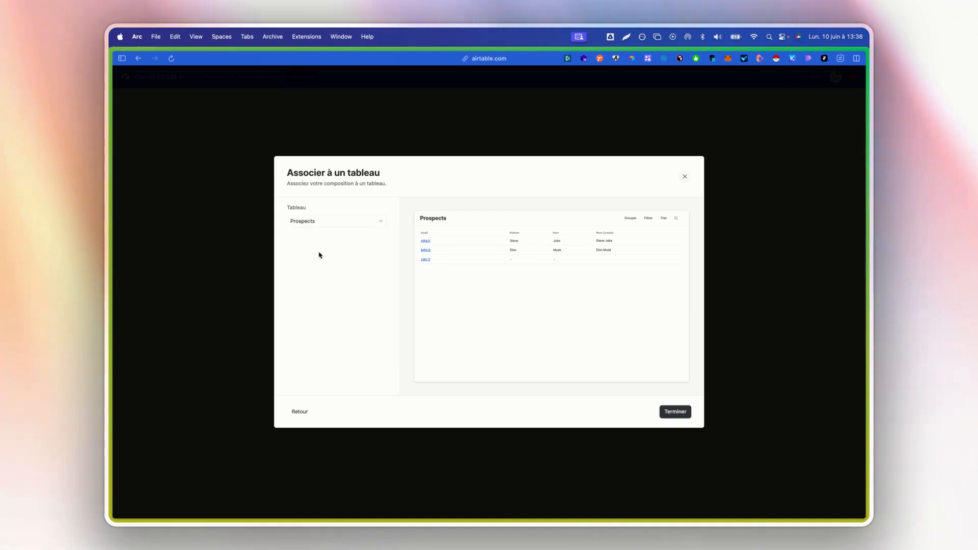
left_click(675, 412)
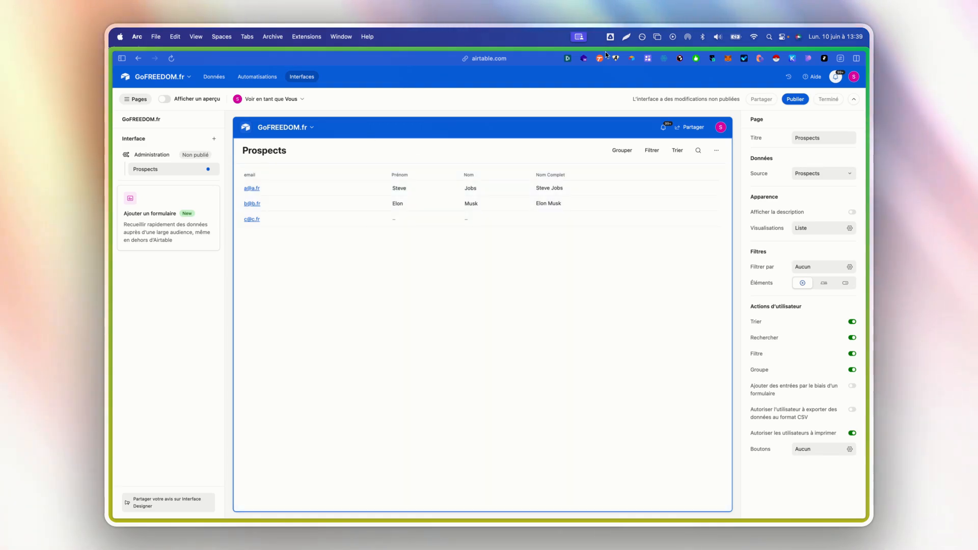
In preview, try grouping the prospects by Prénom, then remove the grouping.
left_click(169, 100)
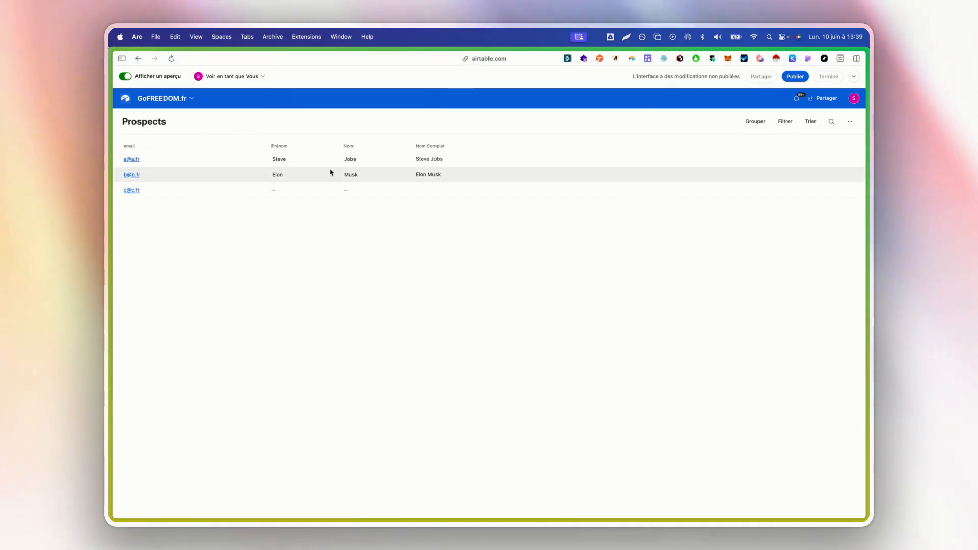
left_click(758, 122)
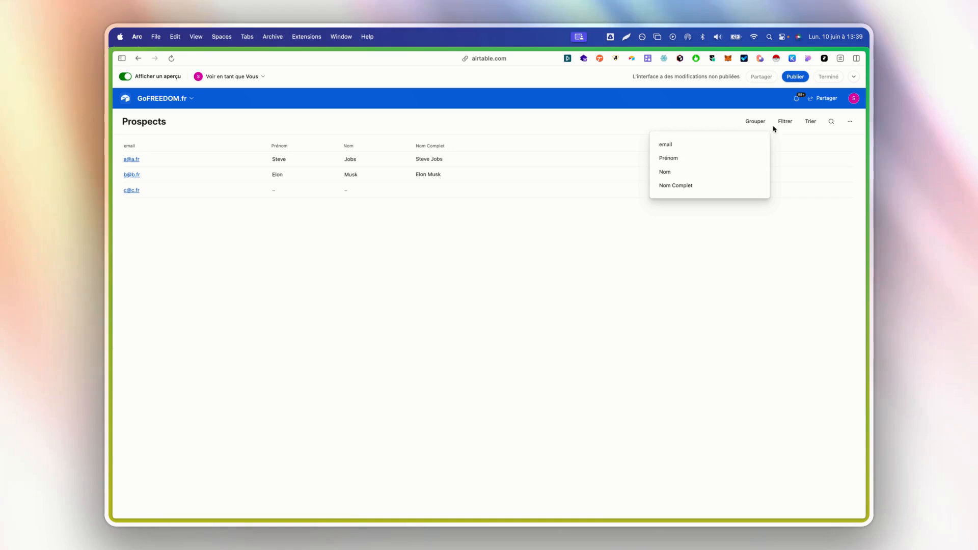
left_click(688, 161)
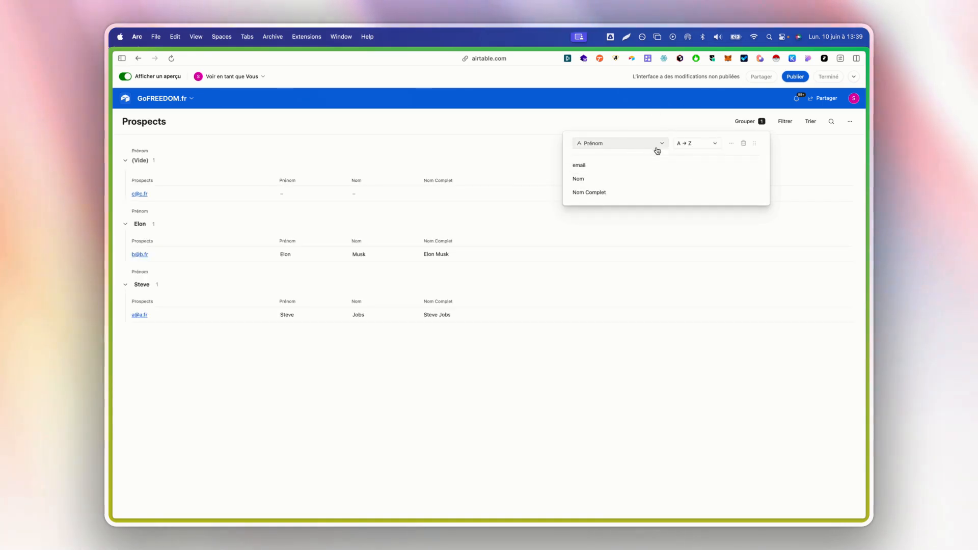
left_click(743, 145)
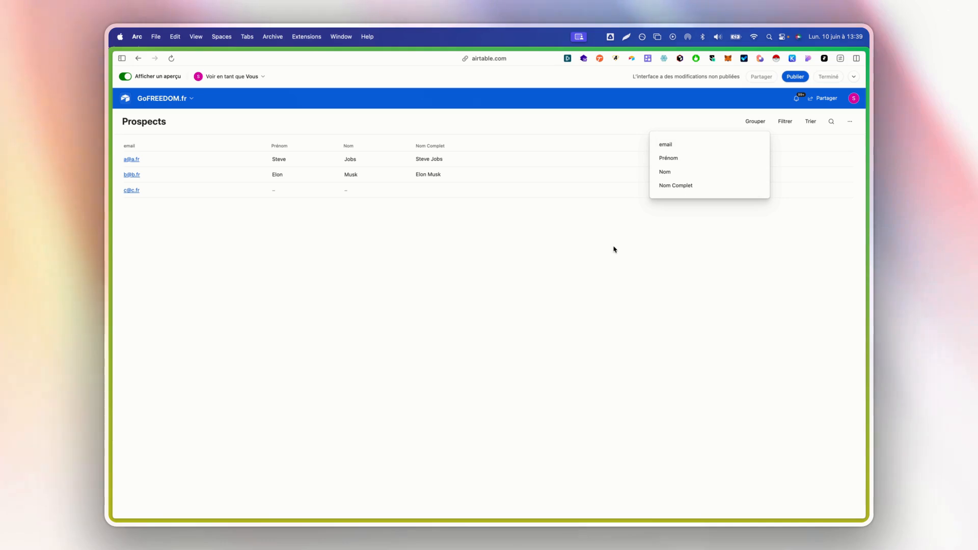
left_click(656, 252)
Try an email filter condition and the sort options, closing both unchanged.
left_click(785, 121)
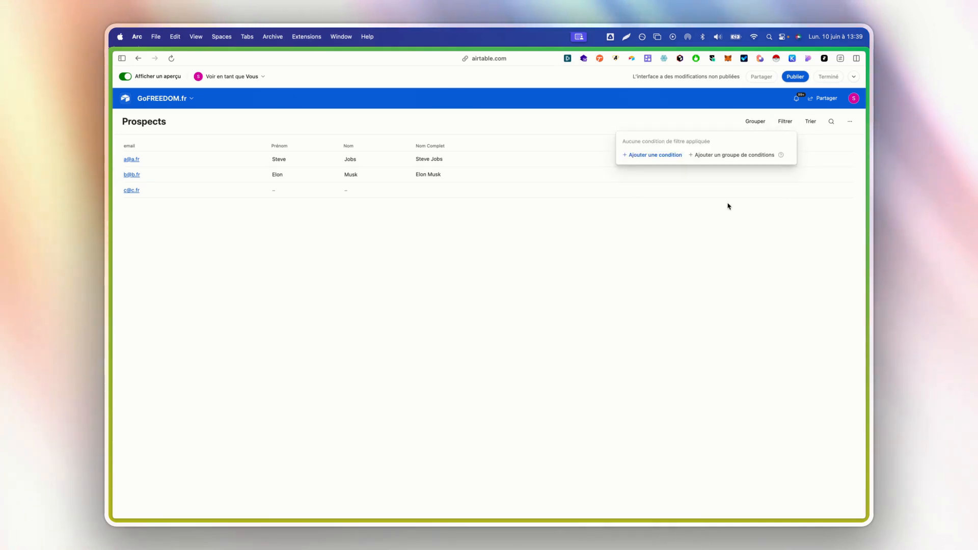
left_click(671, 158)
left_click(584, 149)
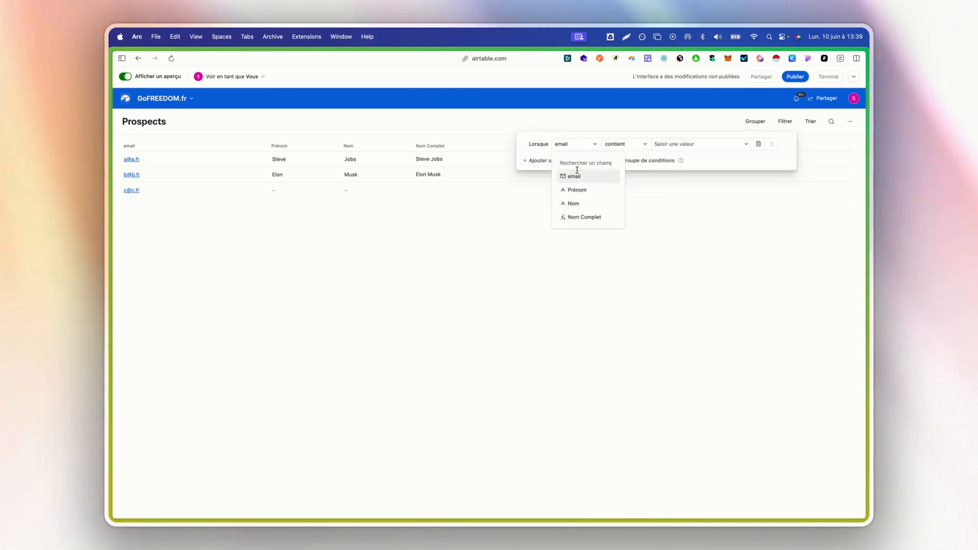
left_click(738, 262)
left_click(779, 201)
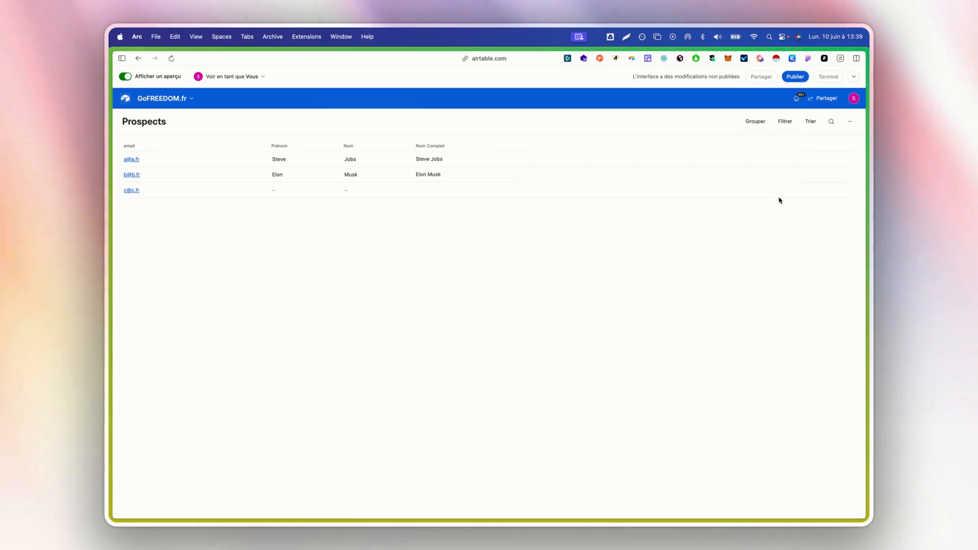
left_click(809, 121)
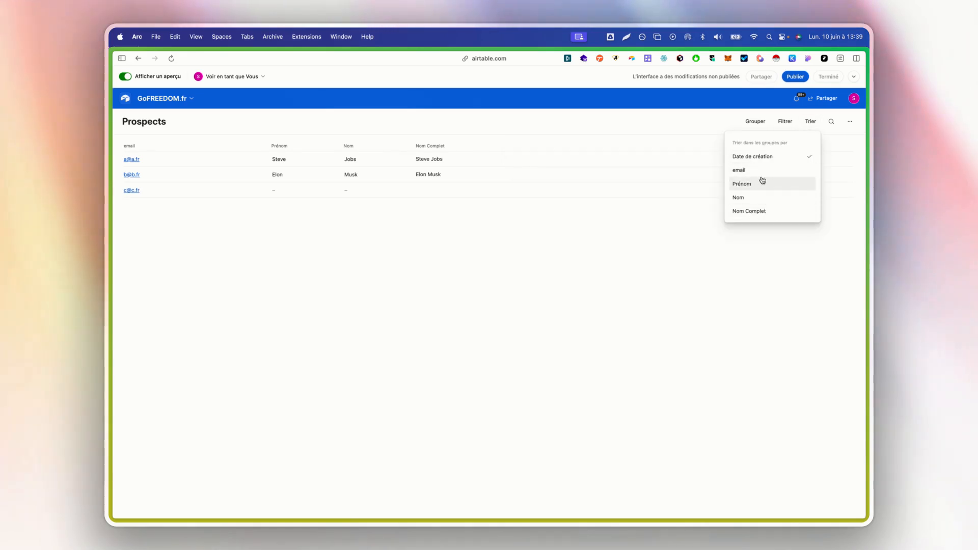
left_click(685, 260)
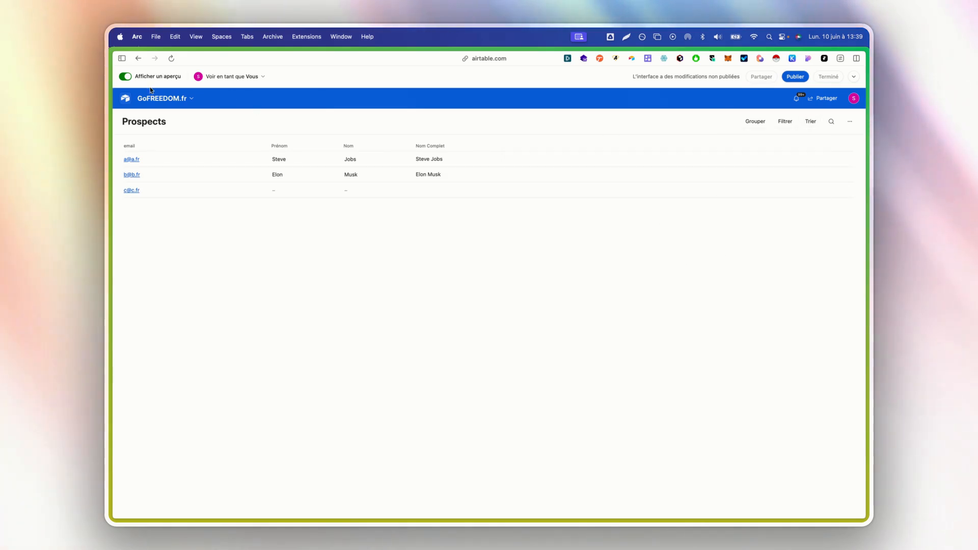
Leave preview and inspect the page-level and list settings.
left_click(126, 77)
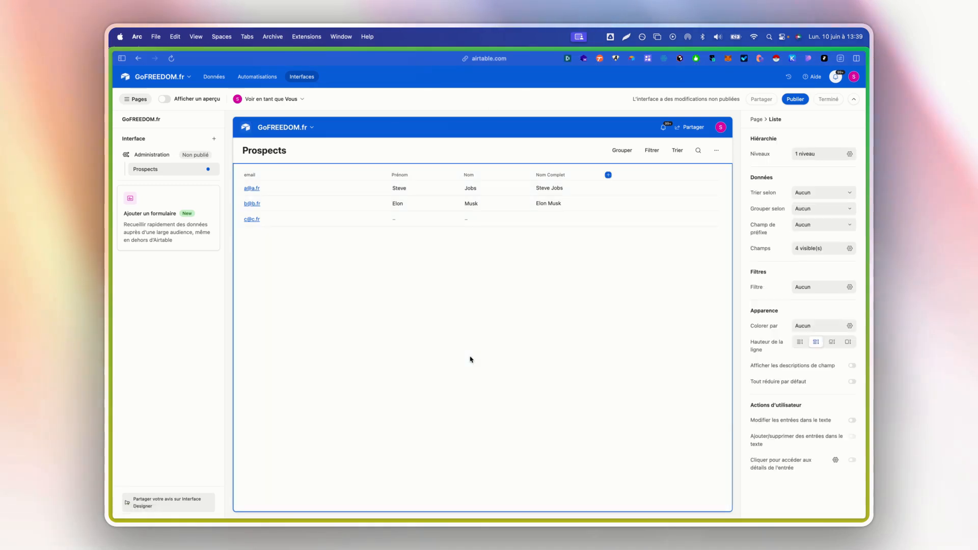
left_click(376, 149)
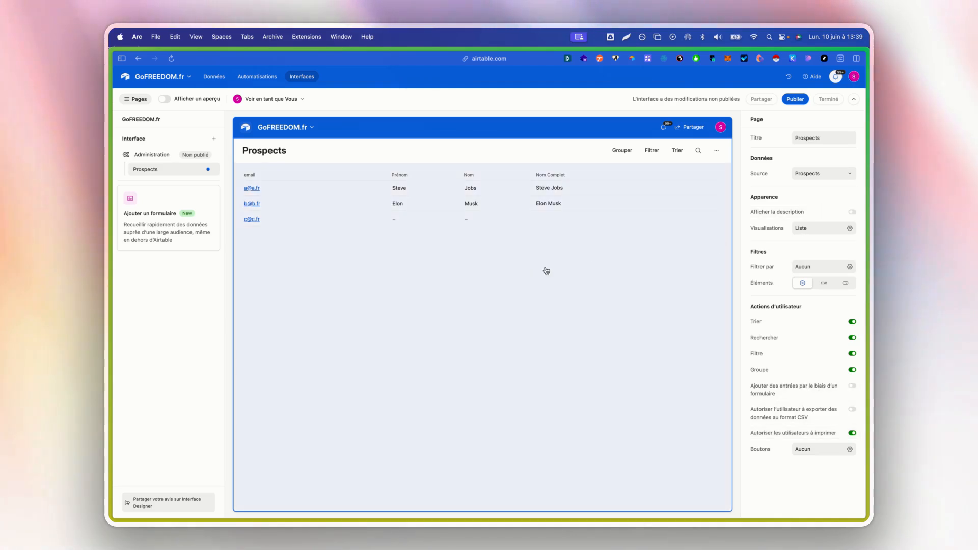
left_click(487, 305)
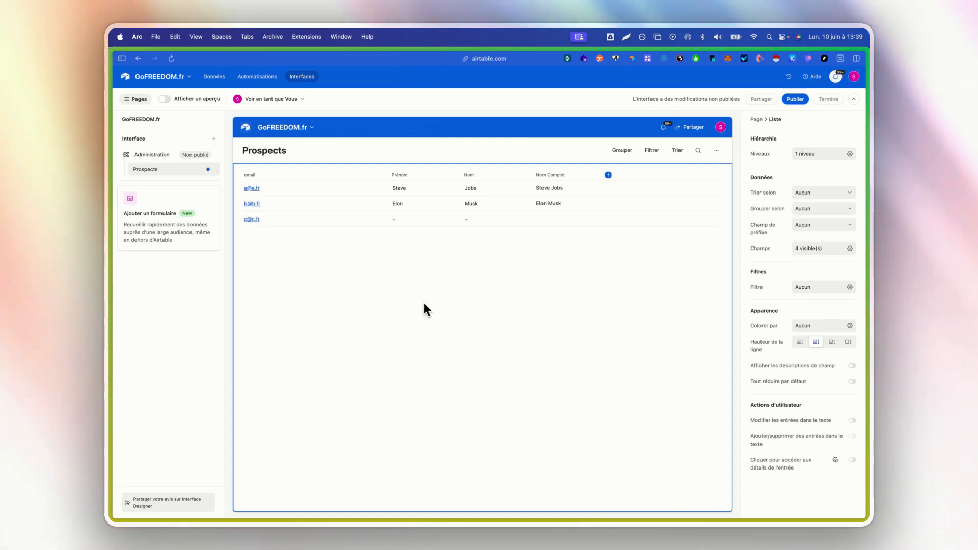
left_click(377, 148)
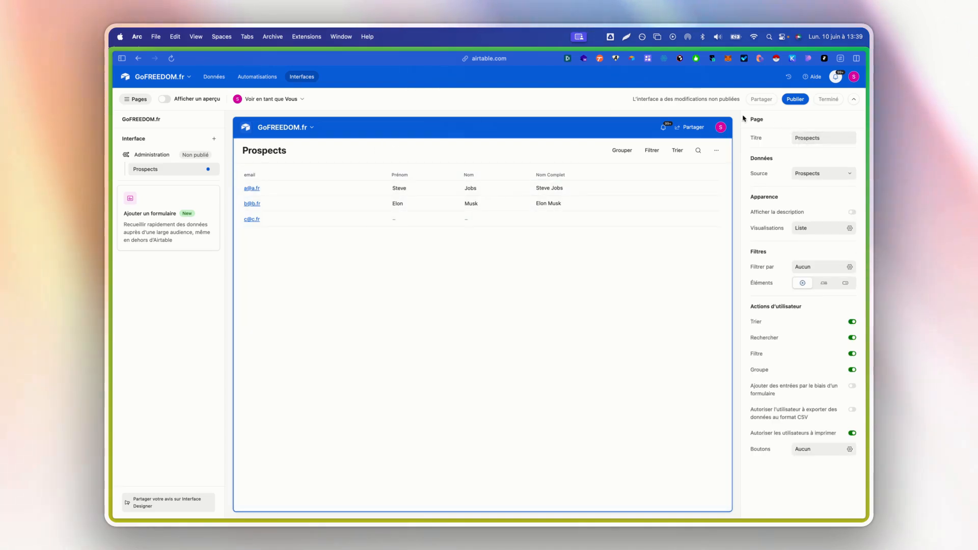
Retitle the page 'Tous mes prospects', keeping Prospects as source and no description.
left_click(829, 139)
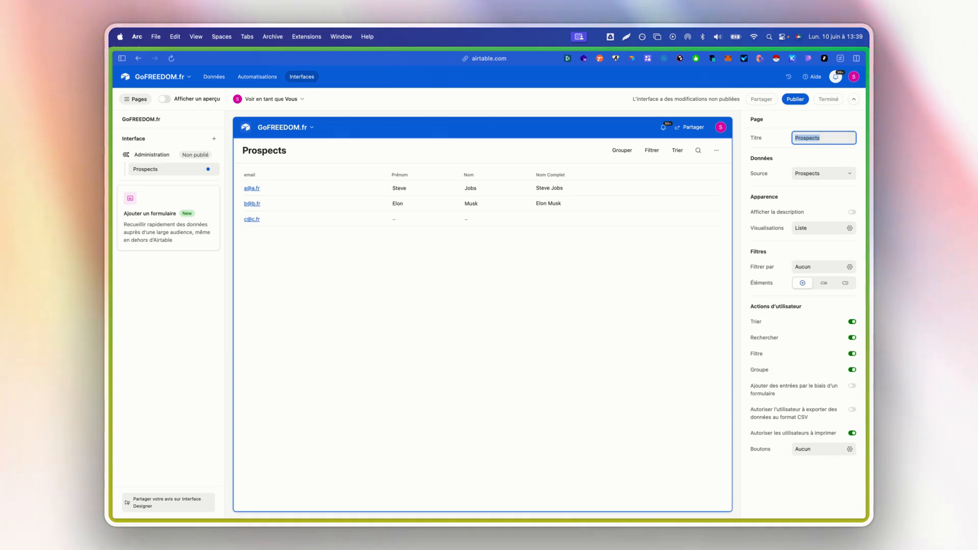
type("Tous mes p")
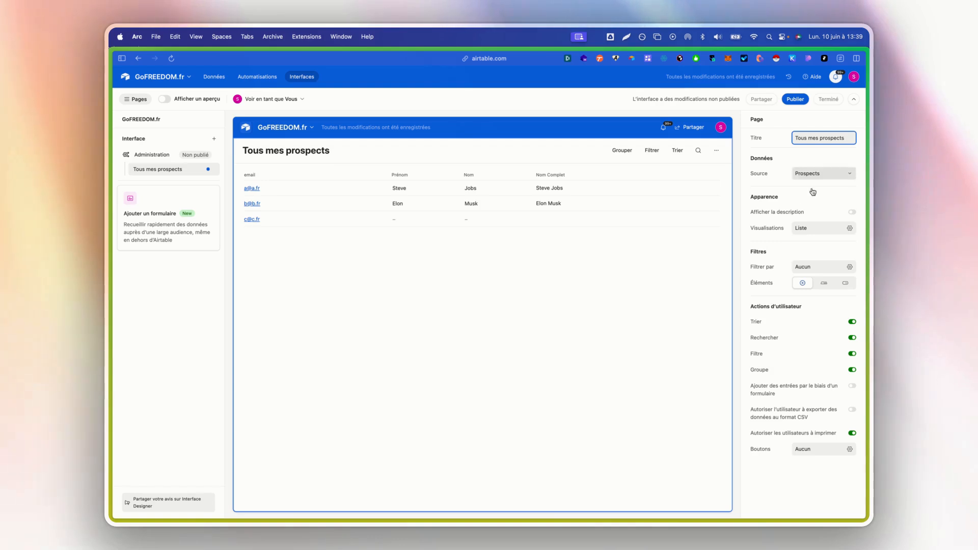
left_click(803, 174)
left_click(803, 175)
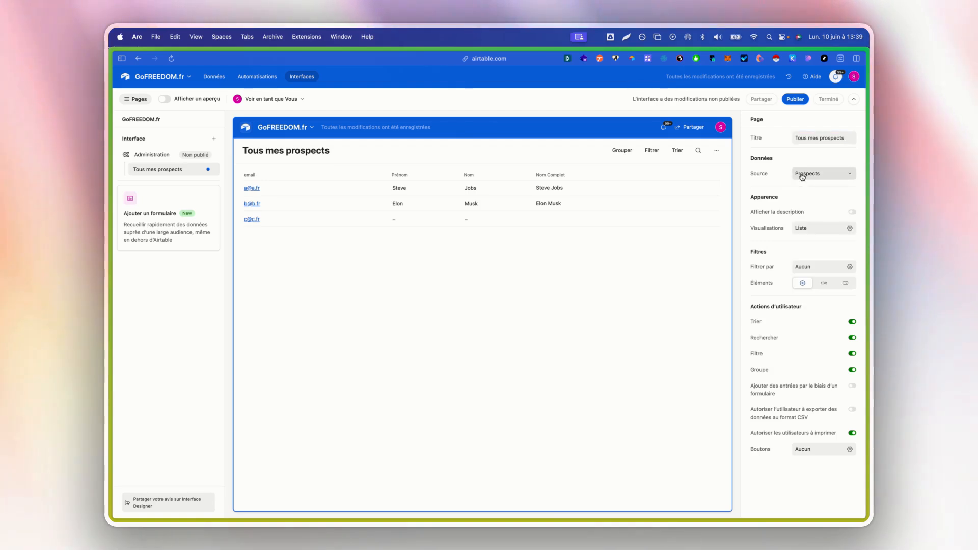
left_click(849, 211)
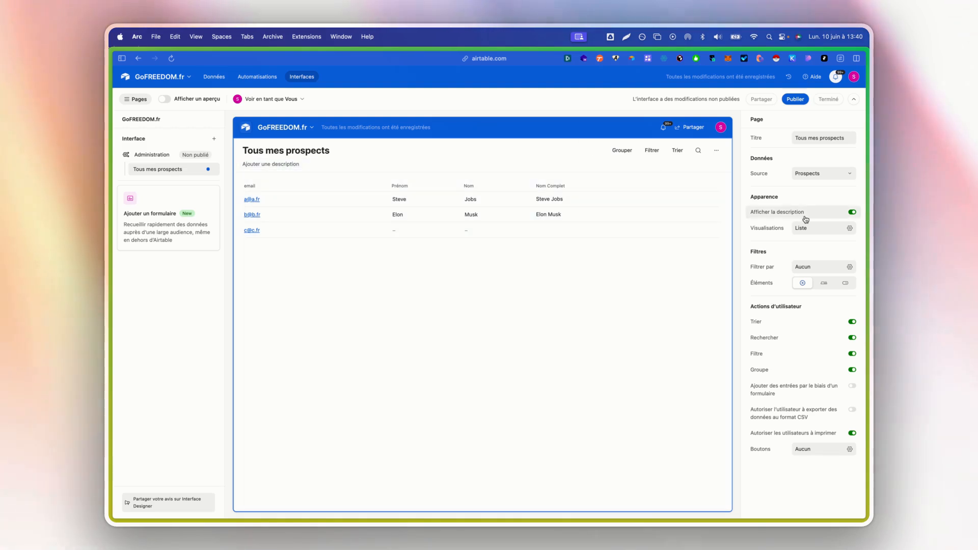
left_click(851, 212)
left_click(812, 228)
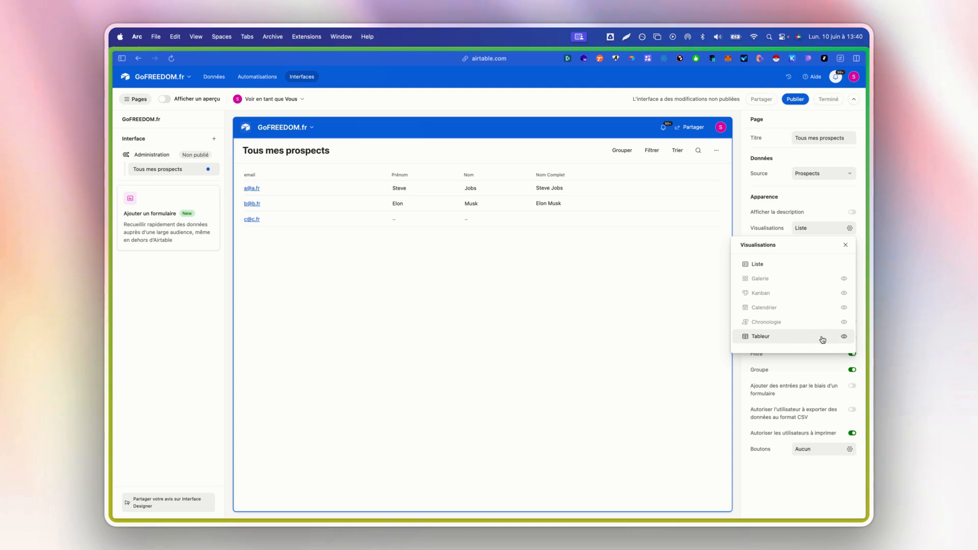
Enable the Tableur visualisation and test switching between grid and list in preview.
left_click(843, 336)
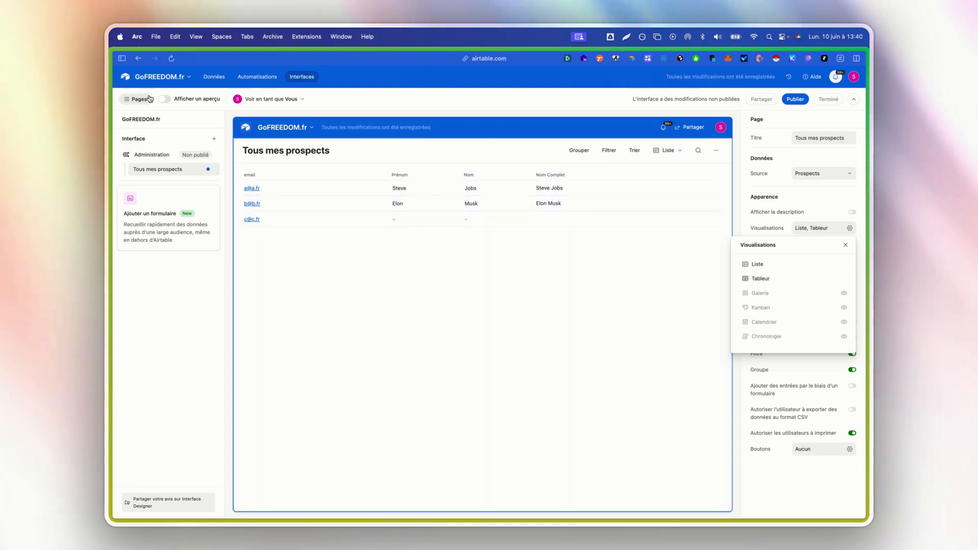
left_click(171, 102)
left_click(802, 122)
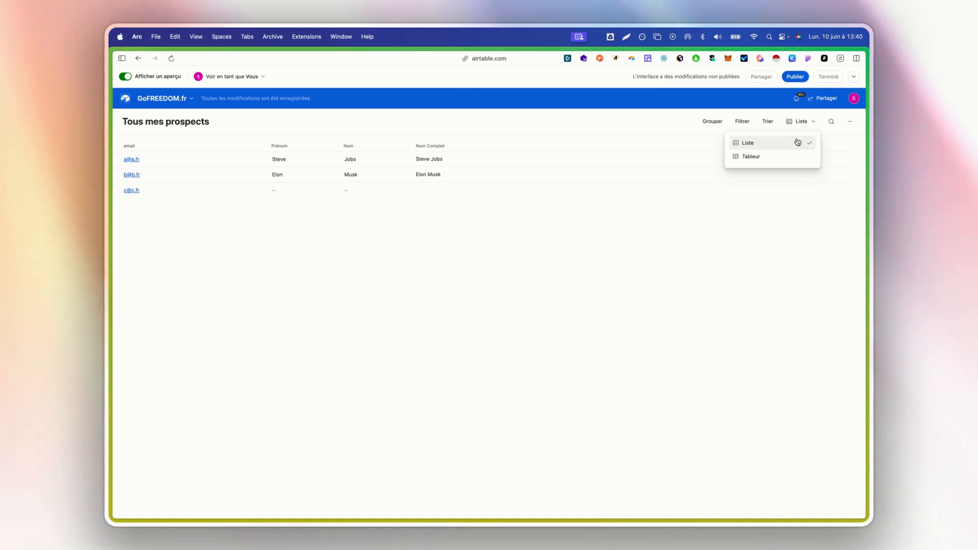
left_click(790, 157)
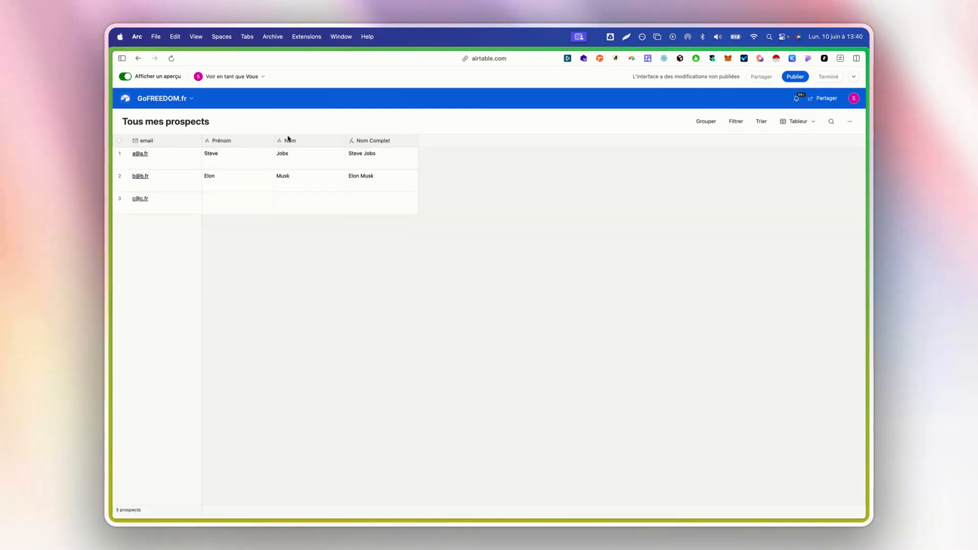
left_click(814, 123)
left_click(790, 141)
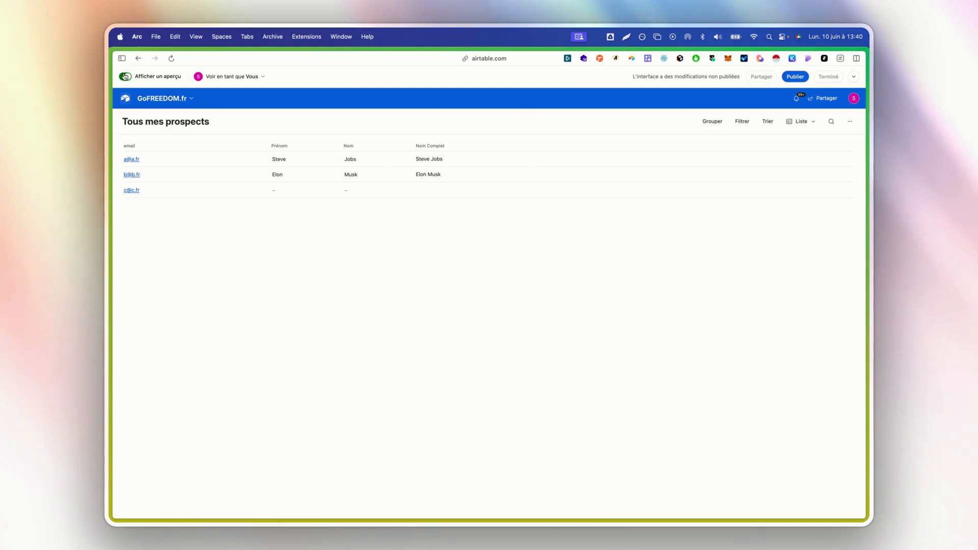
left_click(125, 77)
Hide the Tableur visualisation so only Liste remains.
left_click(850, 228)
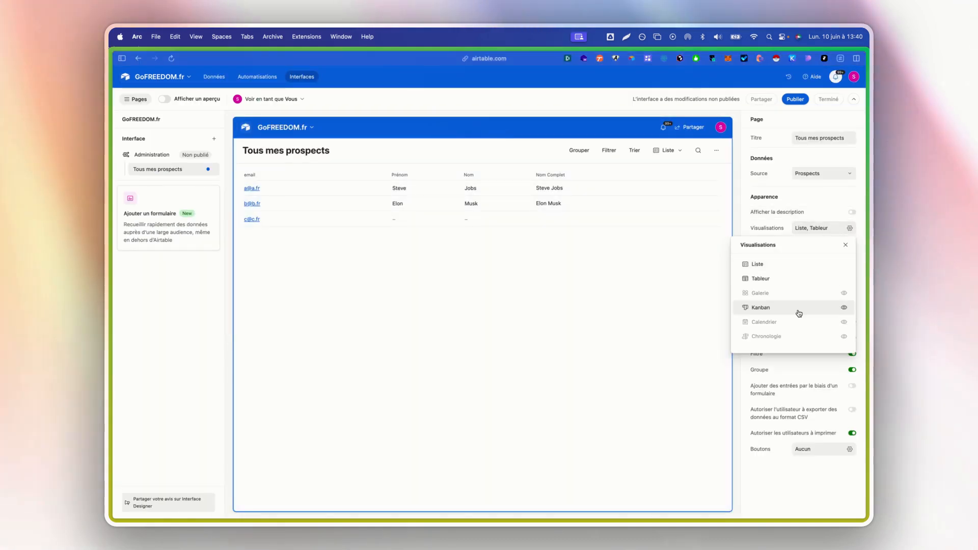
left_click(844, 278)
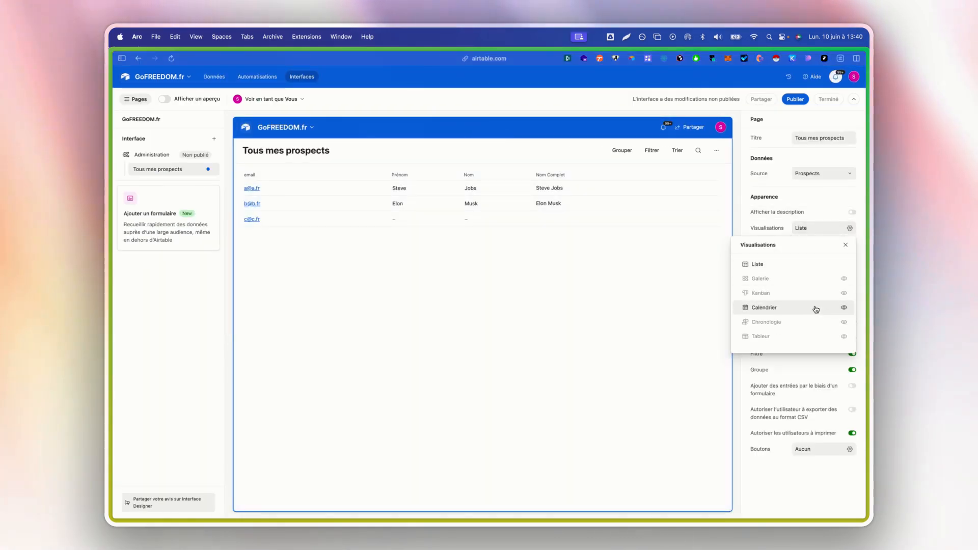
left_click(822, 207)
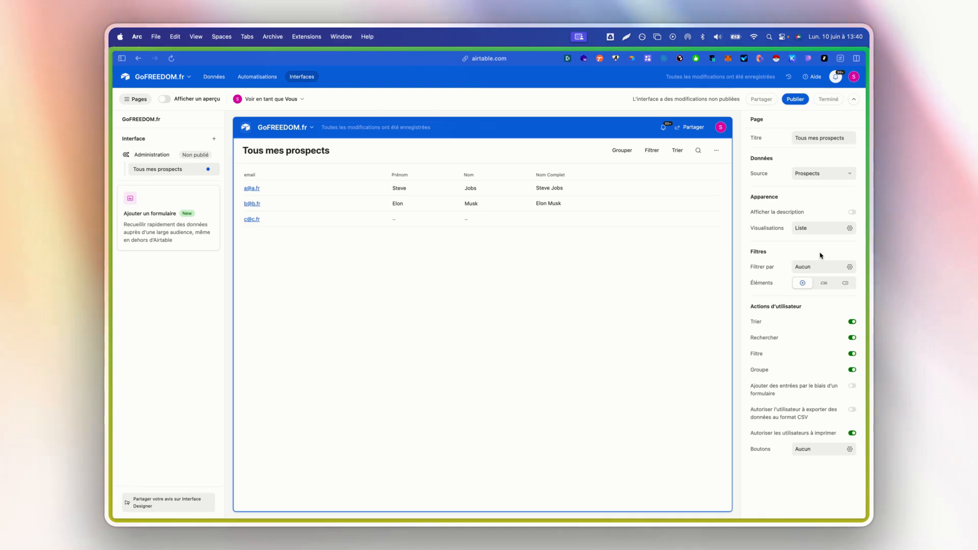
left_click(809, 268)
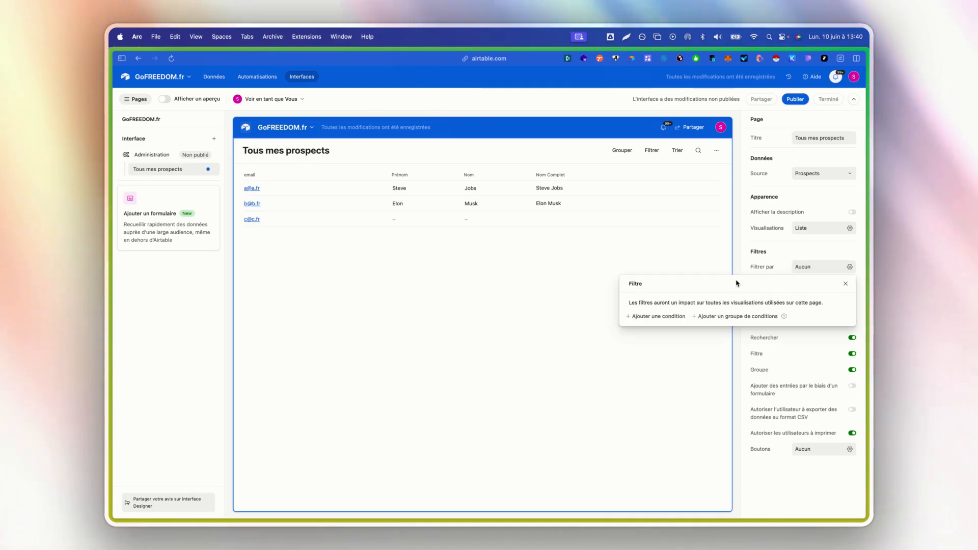
left_click(658, 317)
left_click(626, 319)
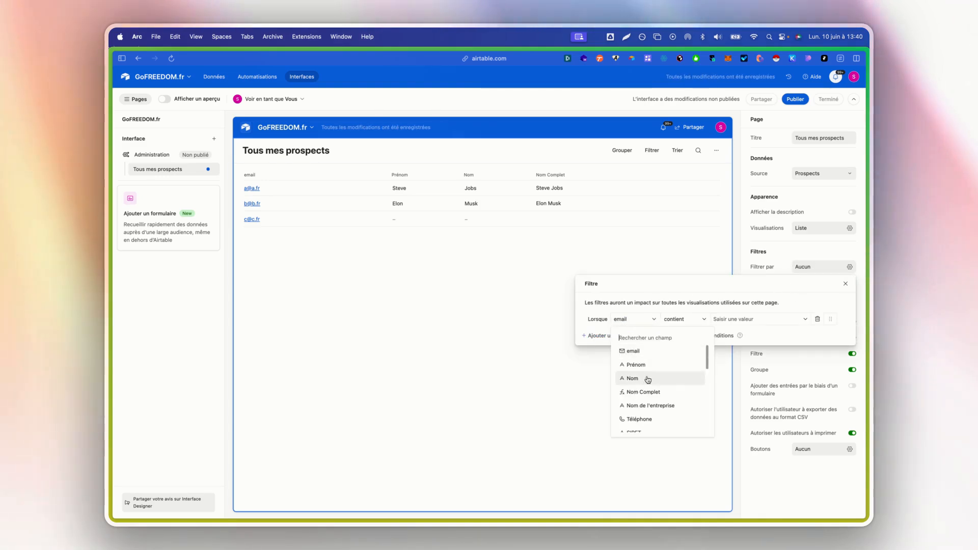
scroll(683, 367, "down", 5)
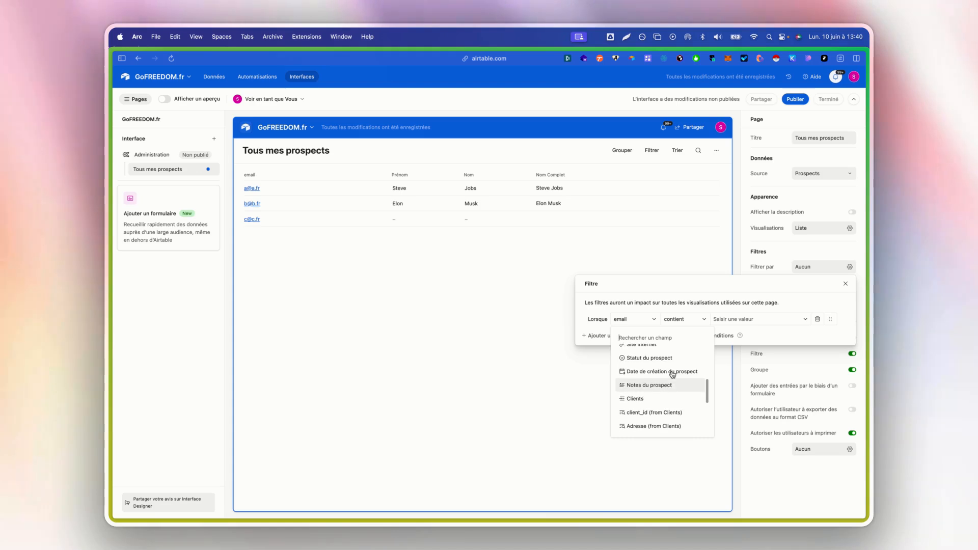
left_click(662, 365)
left_click(739, 319)
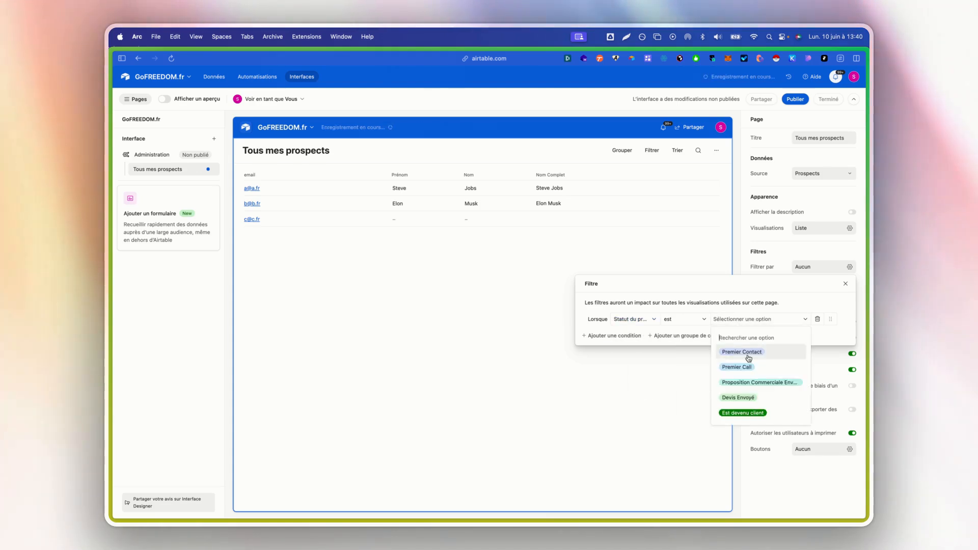
left_click(739, 351)
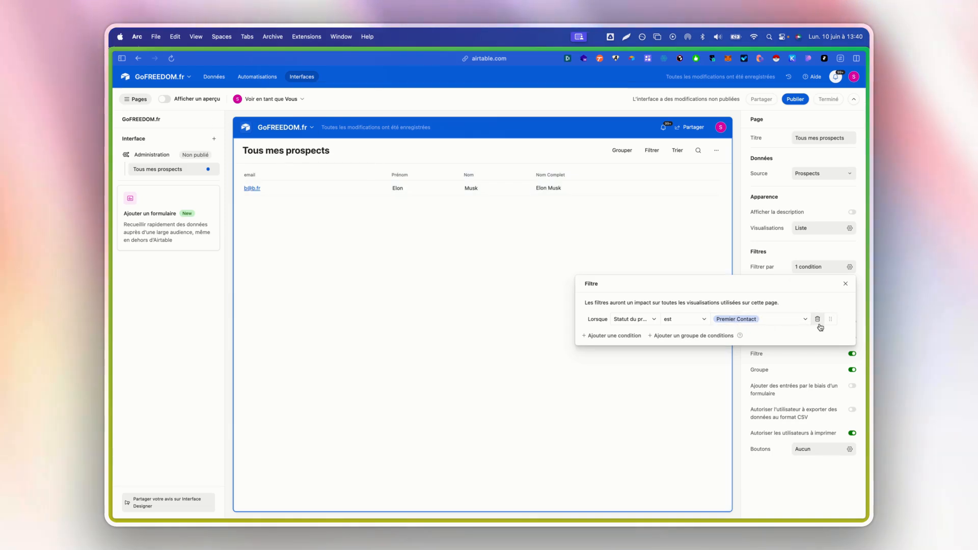
left_click(818, 321)
left_click(781, 260)
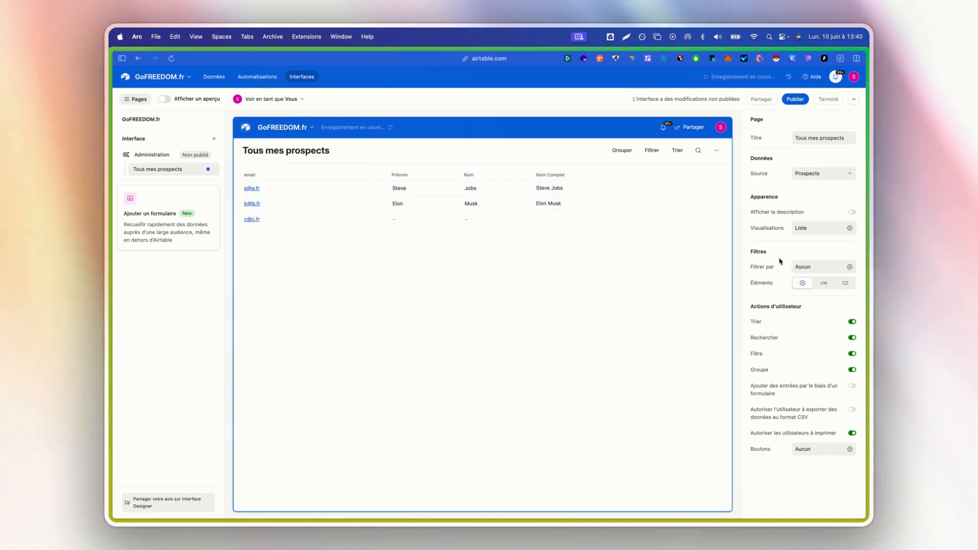
Switch the filter elements between tabs and dropdowns, settling on dropdown menus.
left_click(821, 285)
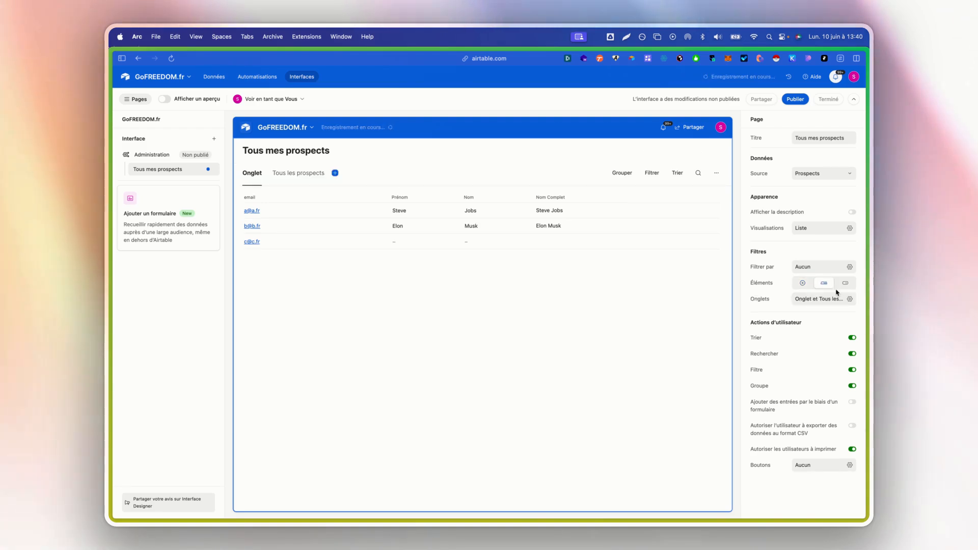
left_click(842, 284)
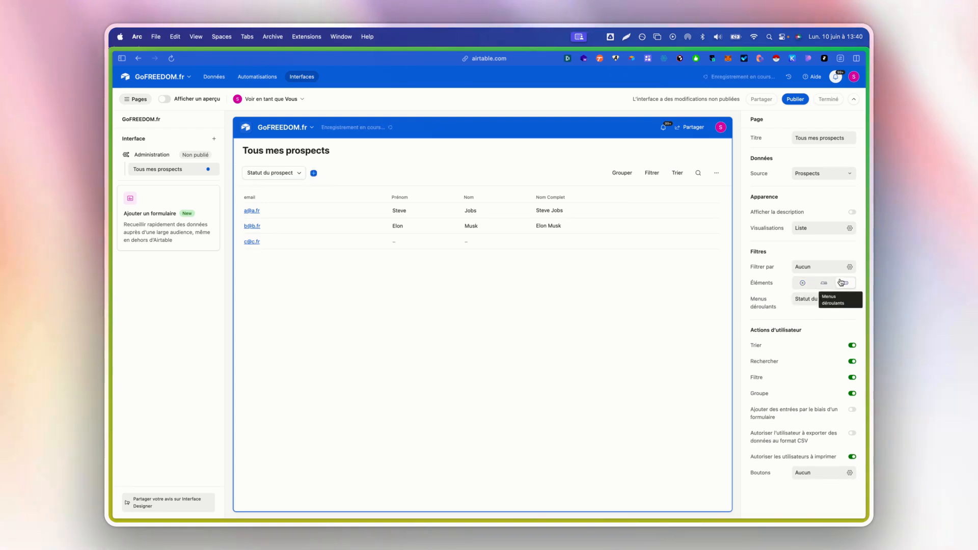
left_click(829, 283)
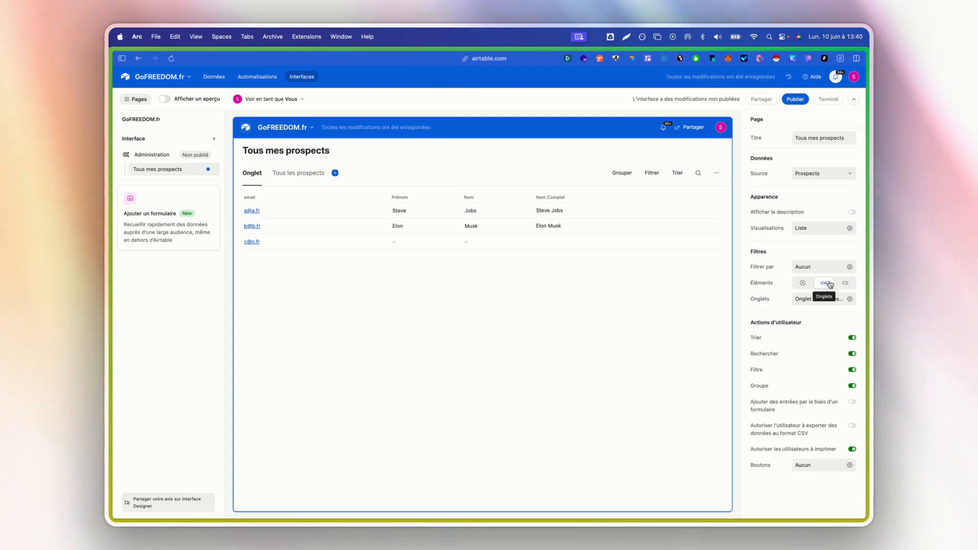
left_click(846, 283)
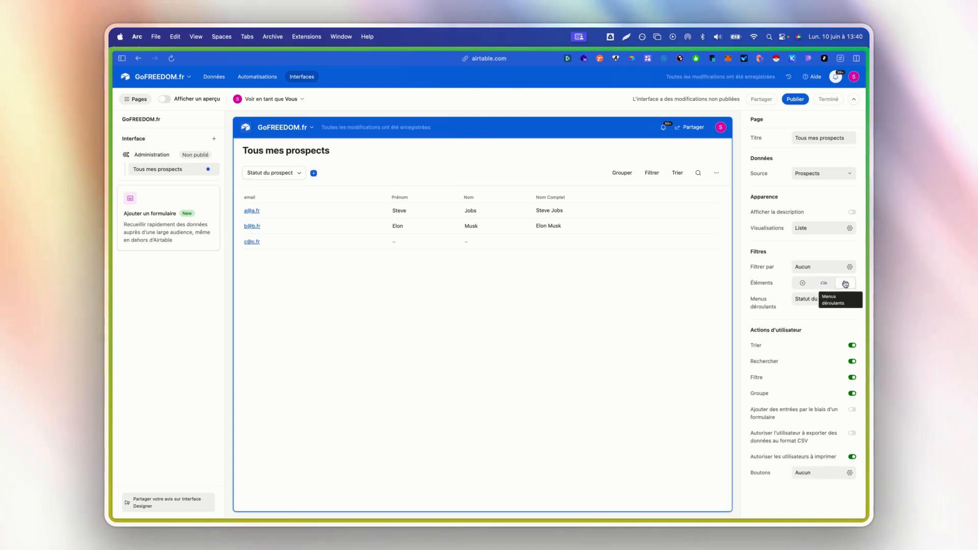
Test the Statut du prospect dropdown with a Premier Contact filter, then clear it.
left_click(276, 175)
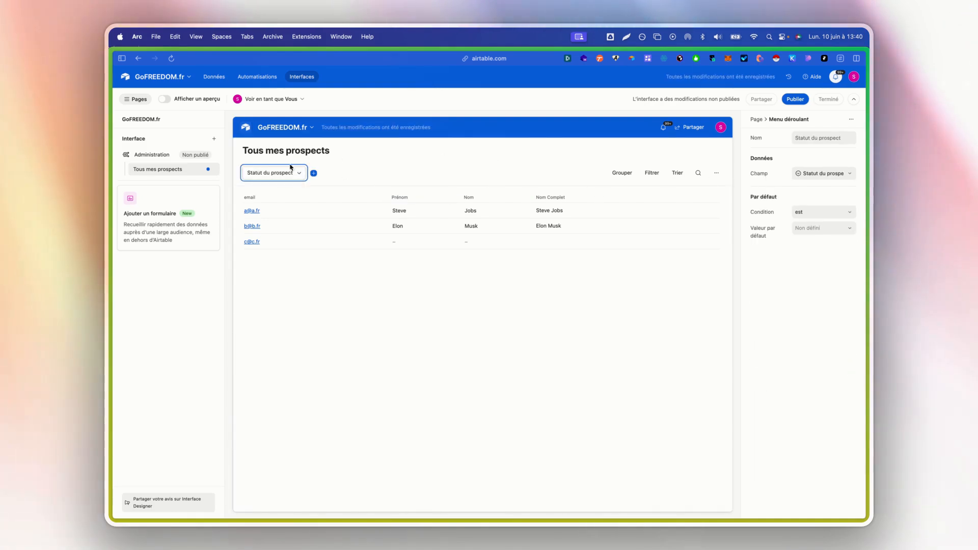
left_click(289, 172)
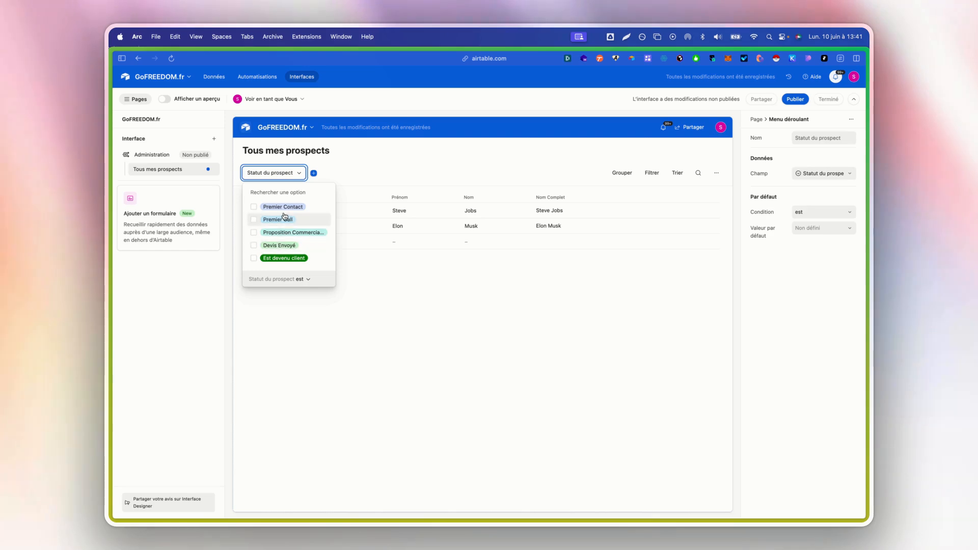
left_click(310, 206)
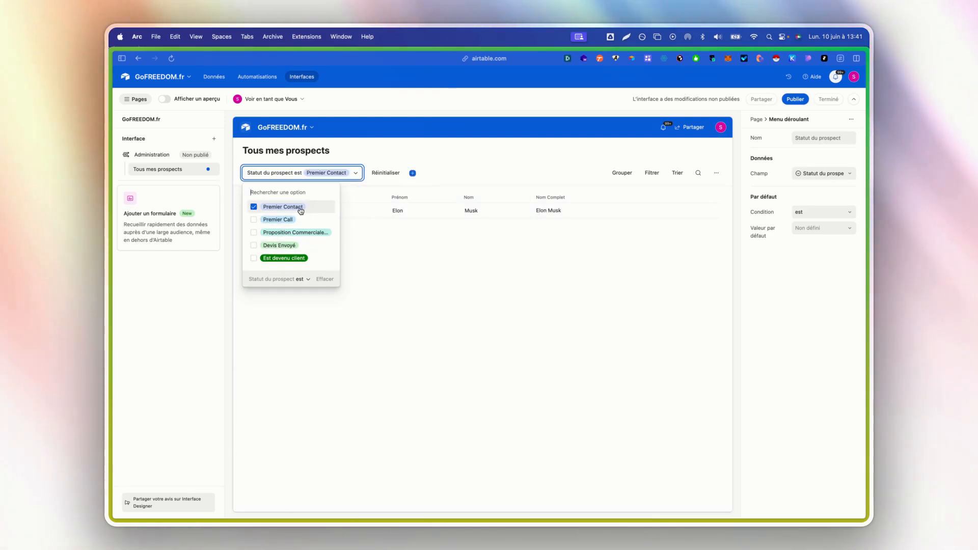
left_click(309, 207)
left_click(655, 307)
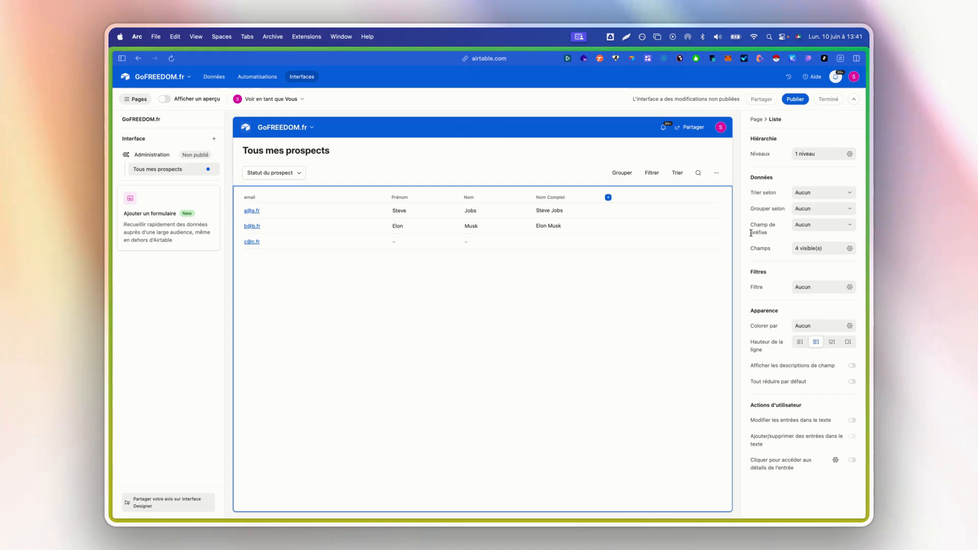
left_click(329, 179)
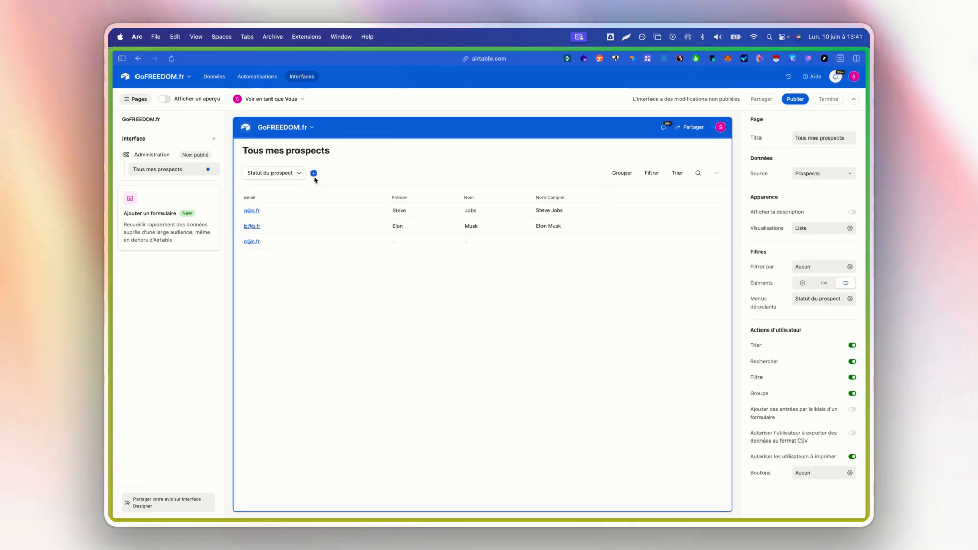
Keep the dropdown filter's field on Statut du prospect after briefly trying RDV.
left_click(849, 299)
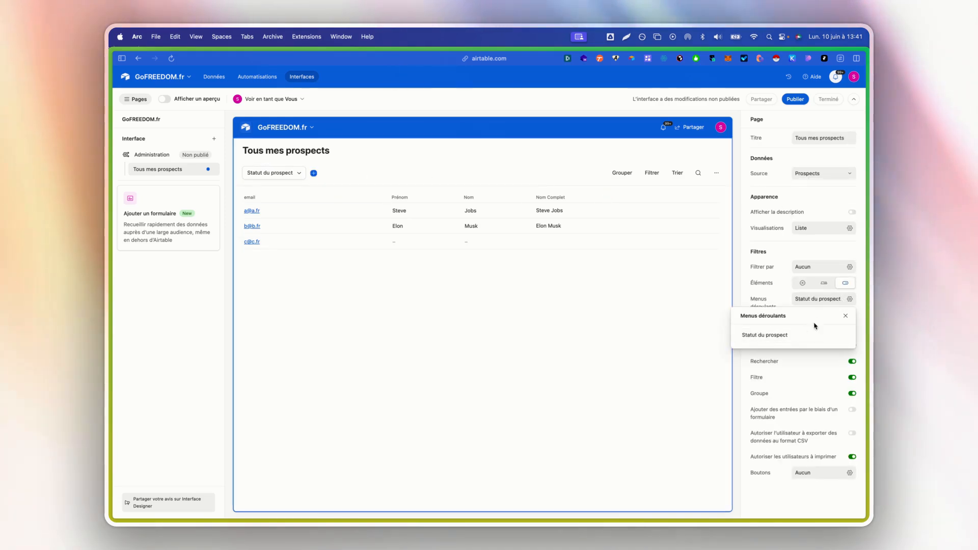
left_click(844, 334)
left_click(805, 176)
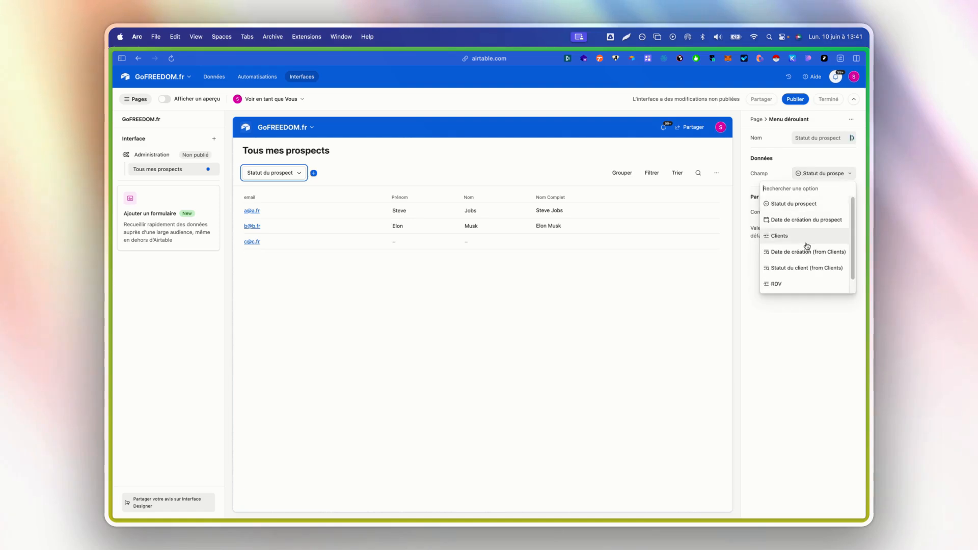
scroll(831, 229, "down", 2)
left_click(787, 273)
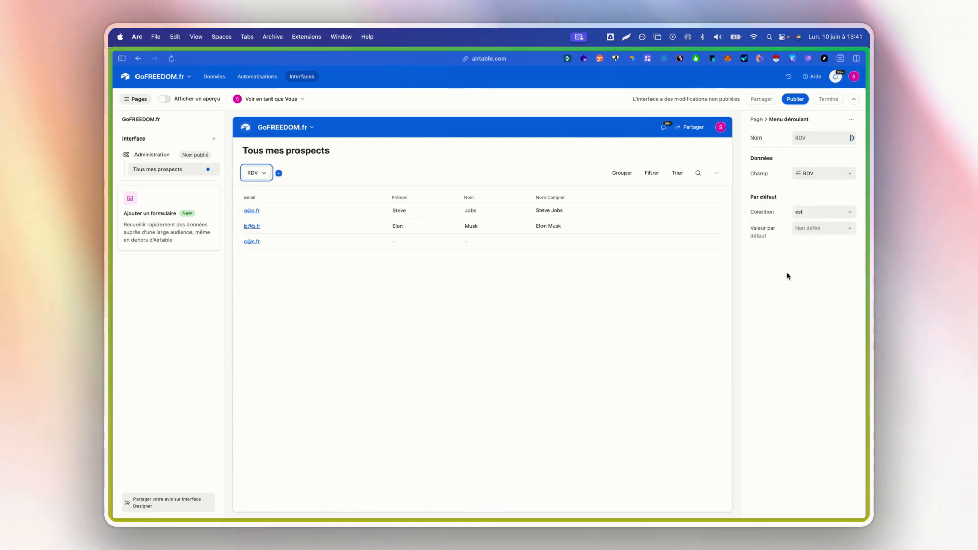
left_click(803, 175)
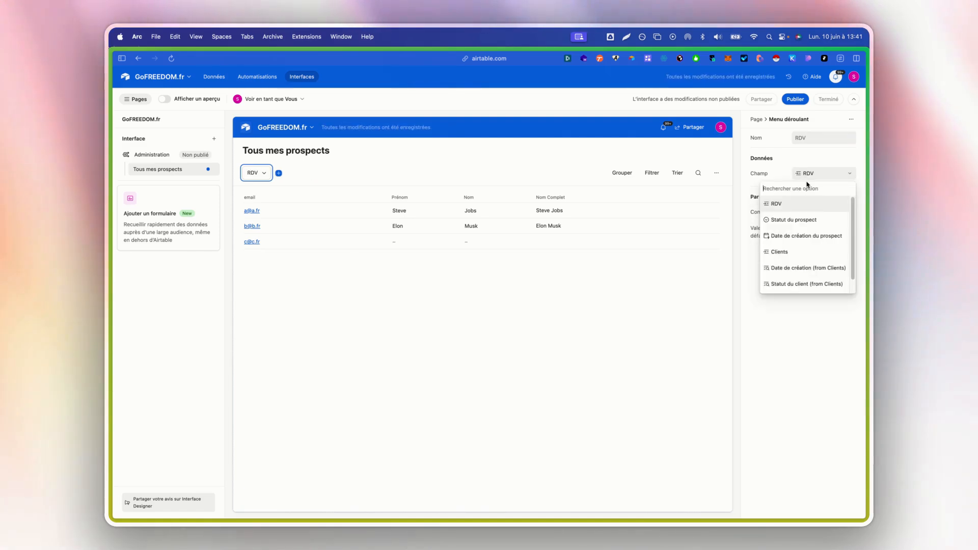
left_click(794, 220)
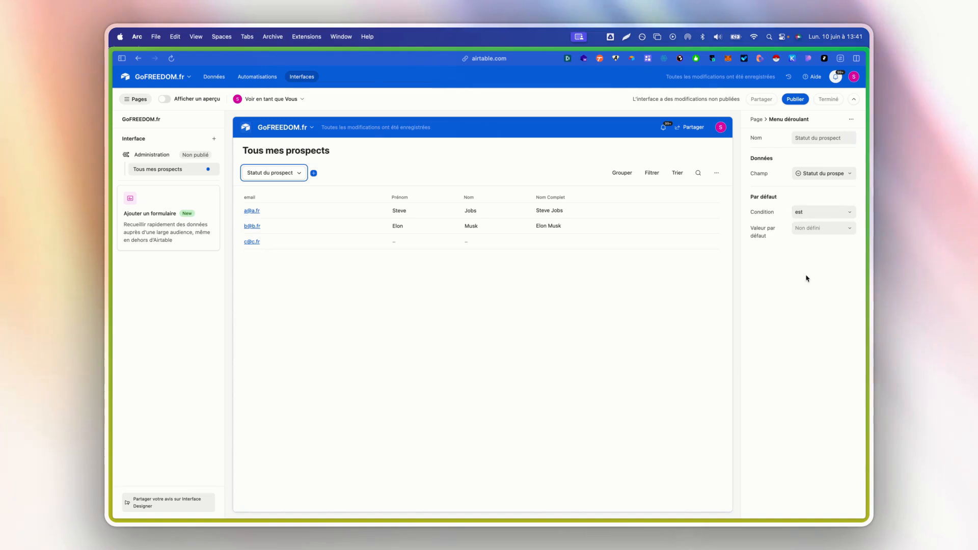
left_click(757, 119)
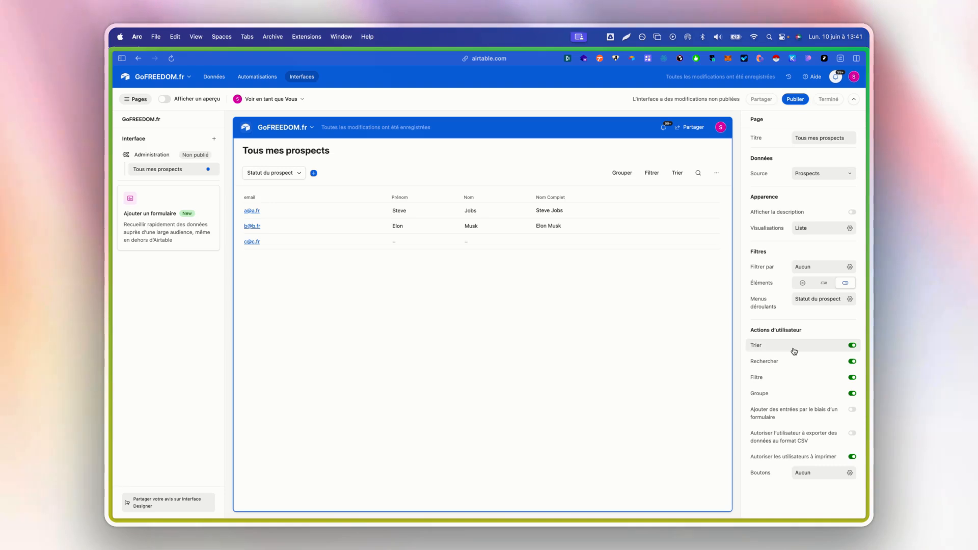
left_click(852, 346)
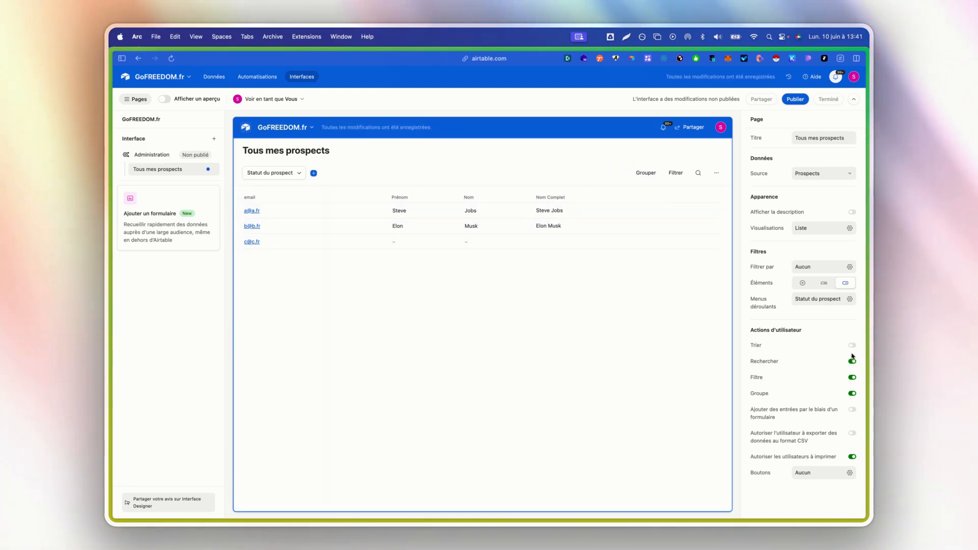
left_click(852, 361)
left_click(851, 377)
left_click(853, 393)
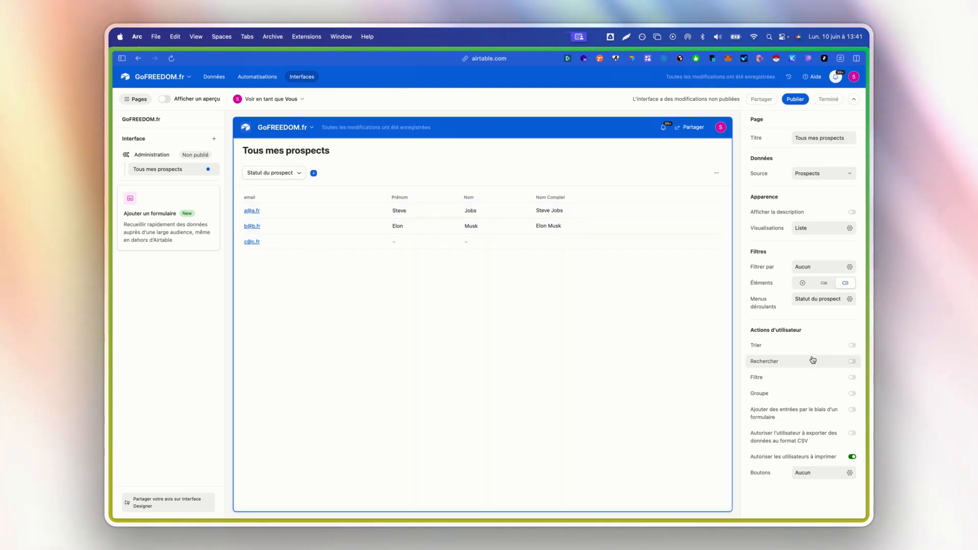
left_click(801, 346)
left_click(801, 377)
left_click(800, 361)
left_click(795, 393)
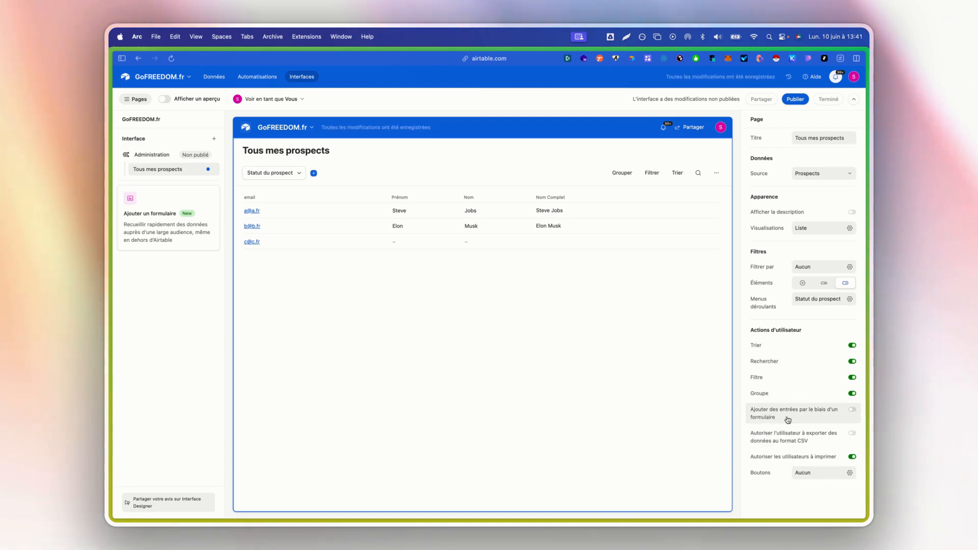
left_click(787, 419)
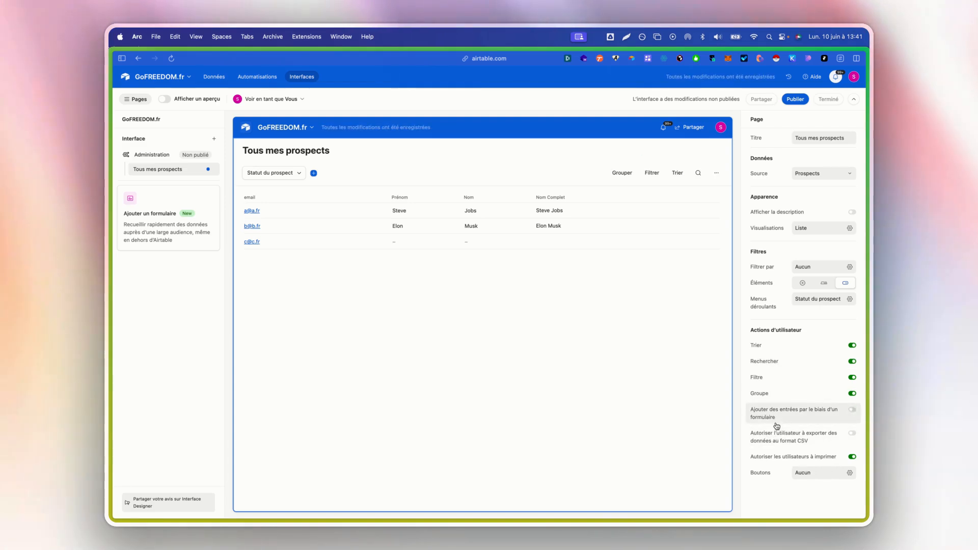
Turn on 'Ajouter des entrées par le biais d'un formulaire' and add several action buttons.
double_click(789, 411)
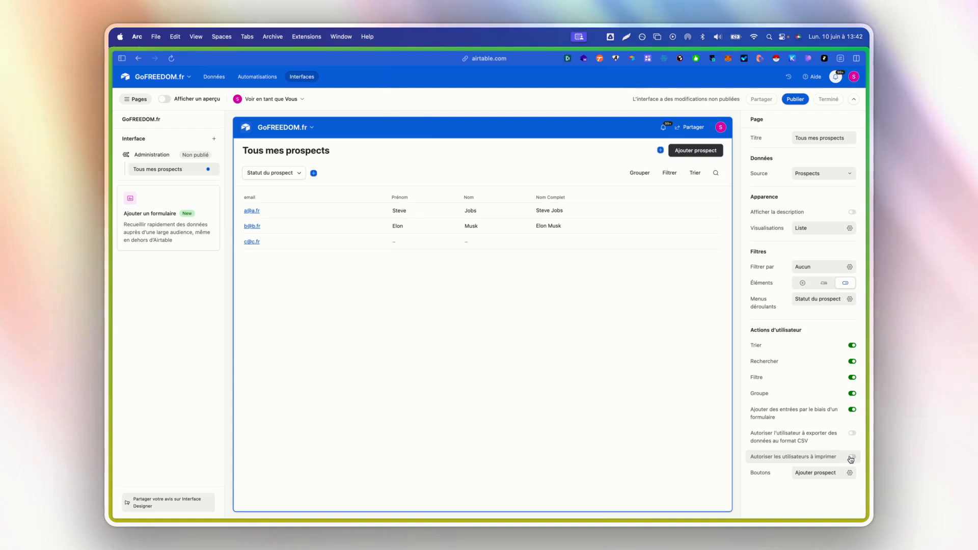
left_click(852, 458)
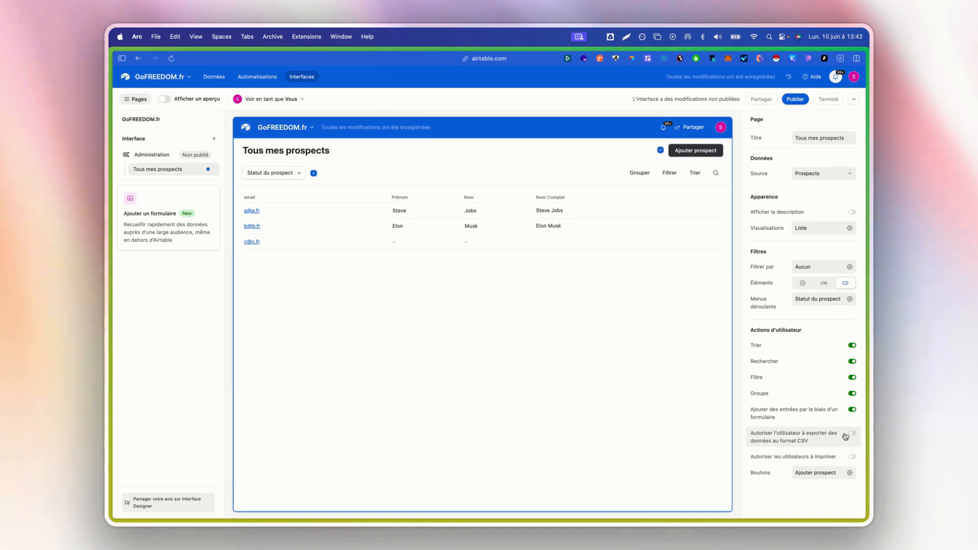
left_click(852, 410)
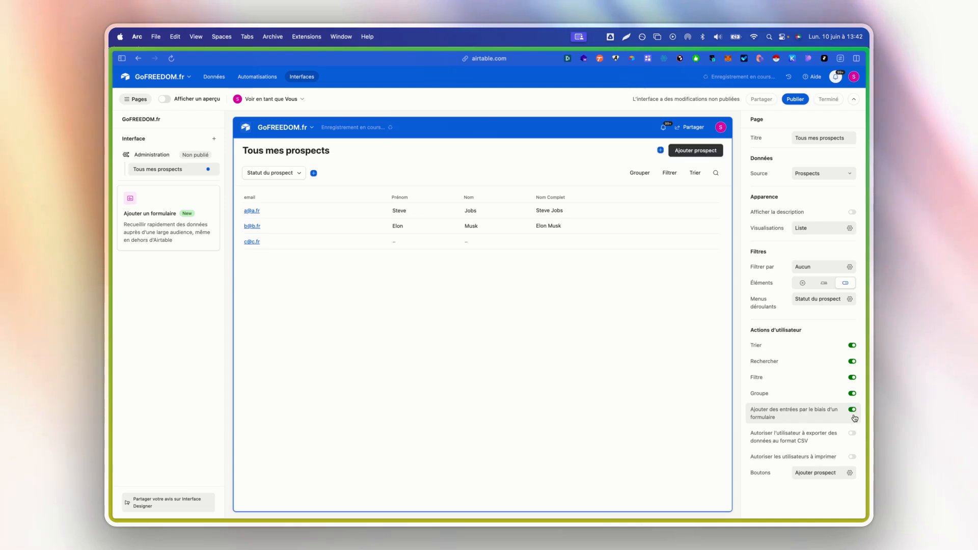
left_click(805, 474)
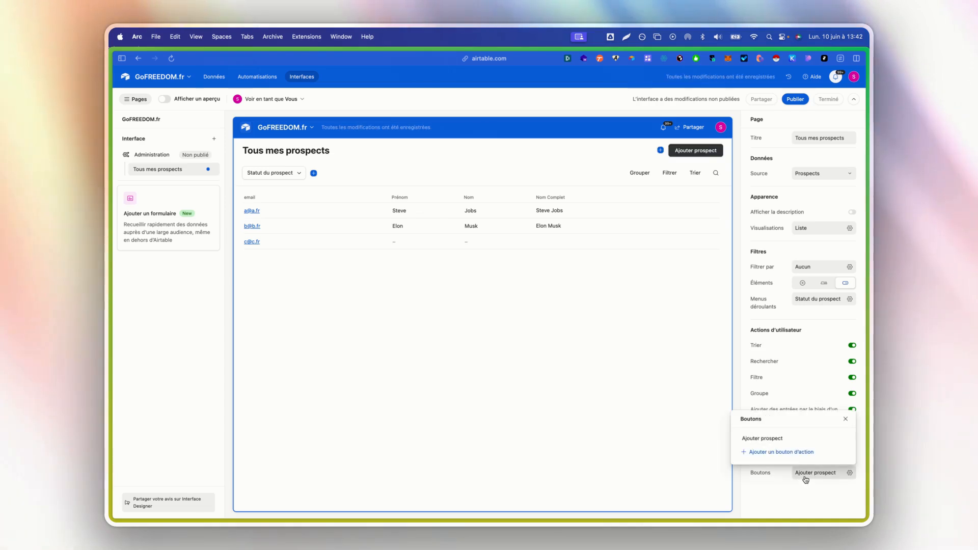
left_click(805, 453)
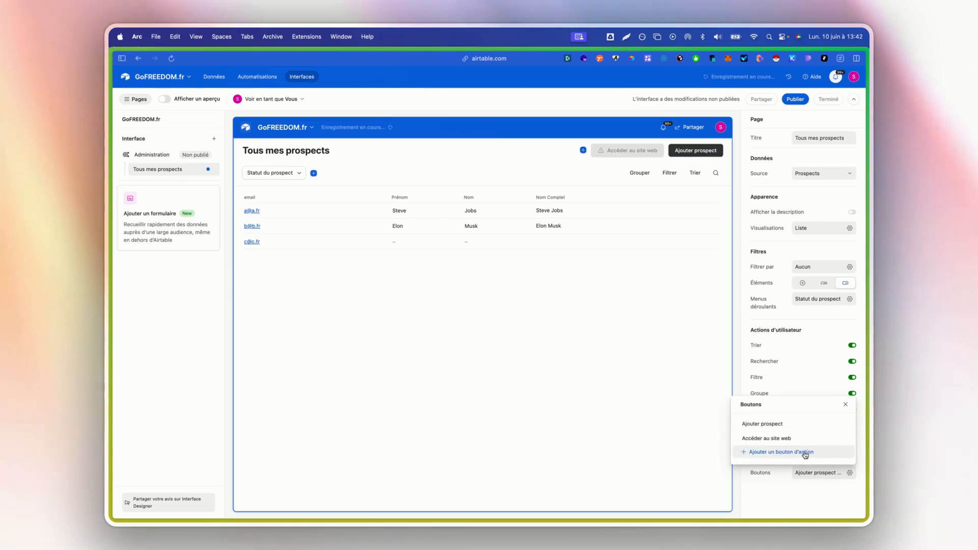
left_click(802, 455)
double_click(800, 457)
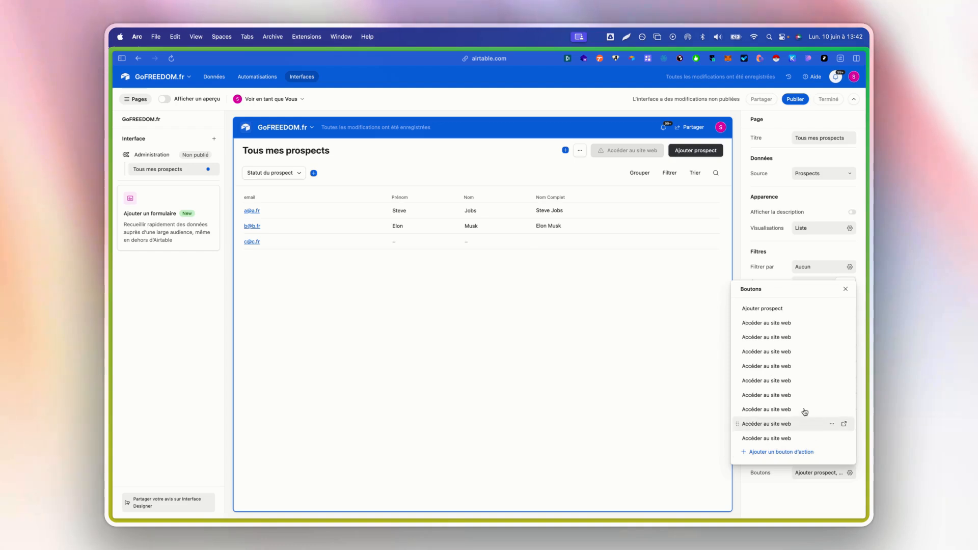
Delete every extra 'Accéder au site web' button so only Ajouter prospect remains.
left_click(845, 323)
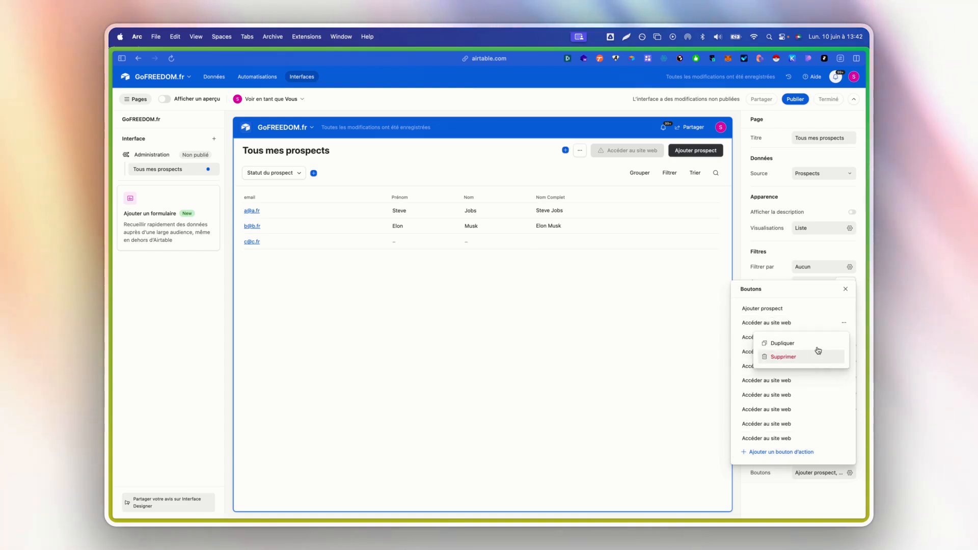
left_click(784, 357)
left_click(843, 351)
left_click(810, 387)
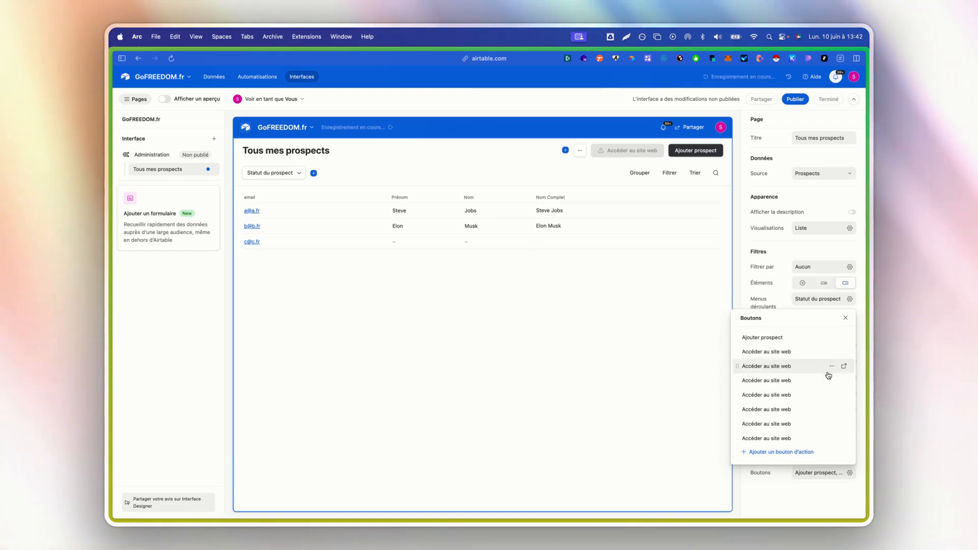
left_click(832, 366)
left_click(826, 400)
left_click(832, 381)
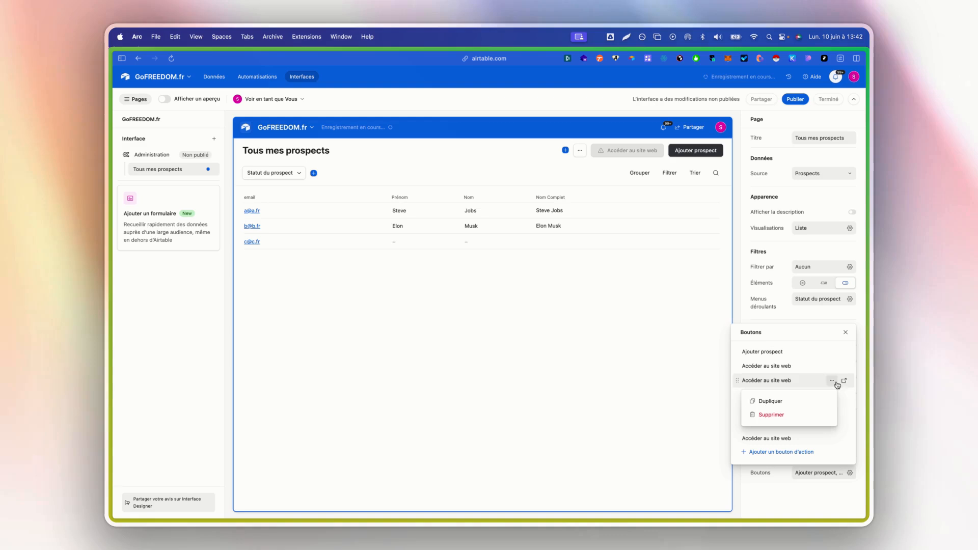
left_click(815, 415)
left_click(814, 431)
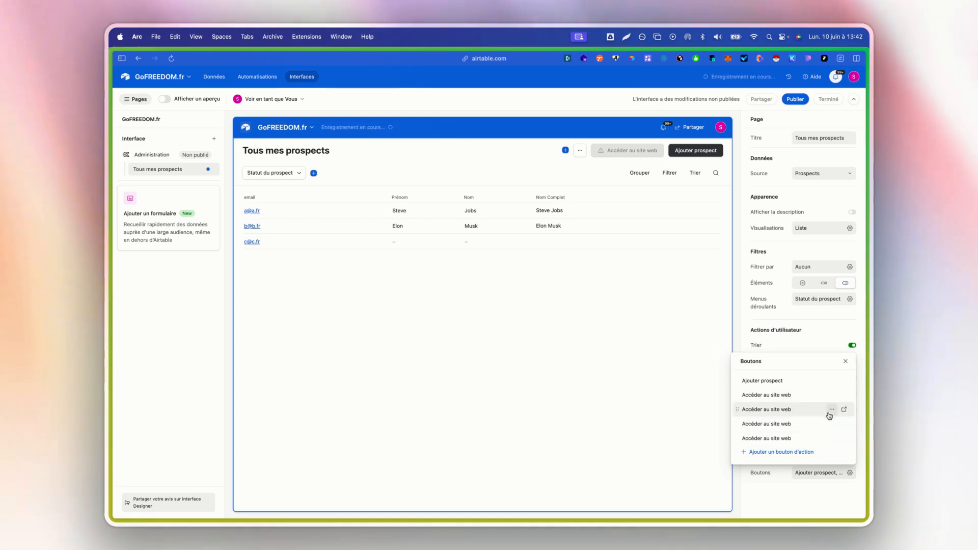
left_click(832, 424)
left_click(809, 457)
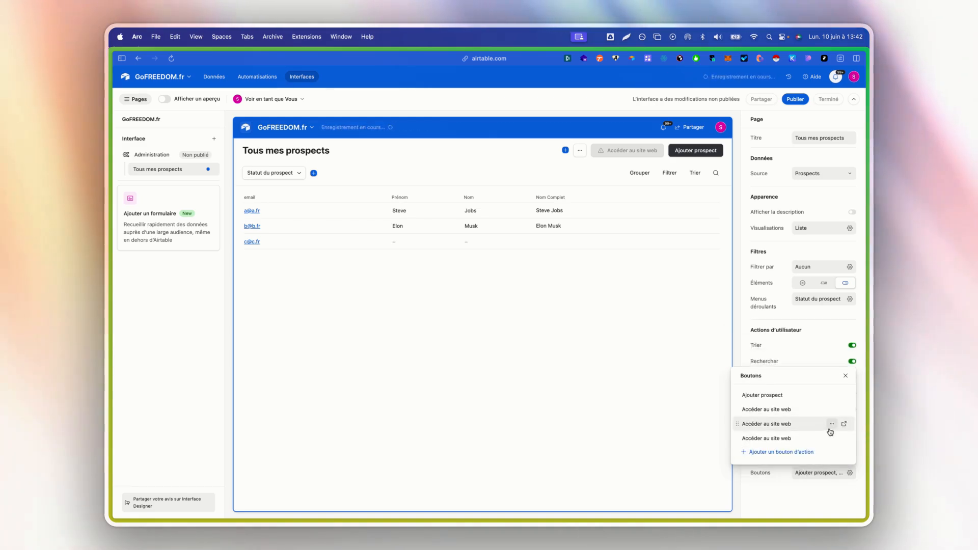
left_click(843, 424)
left_click(807, 463)
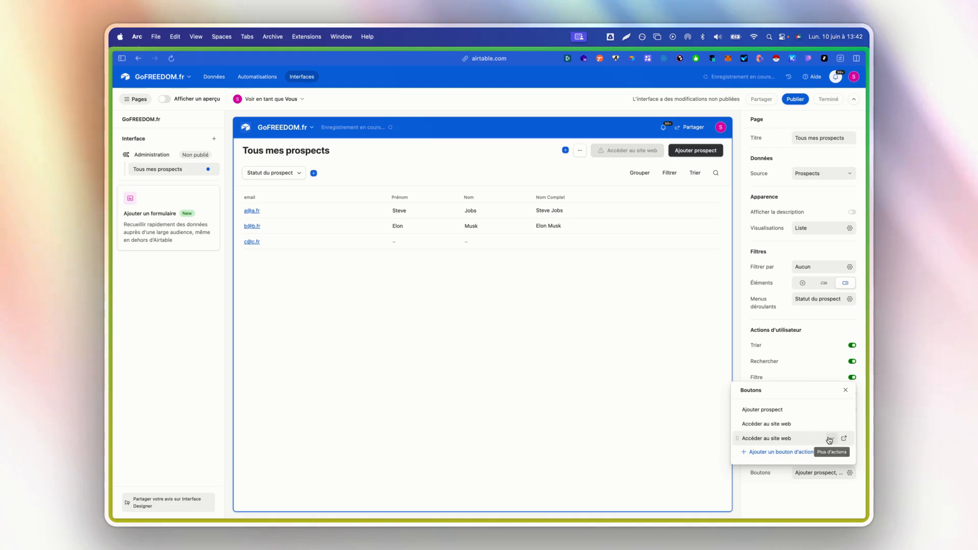
left_click(830, 439)
left_click(802, 470)
left_click(844, 438)
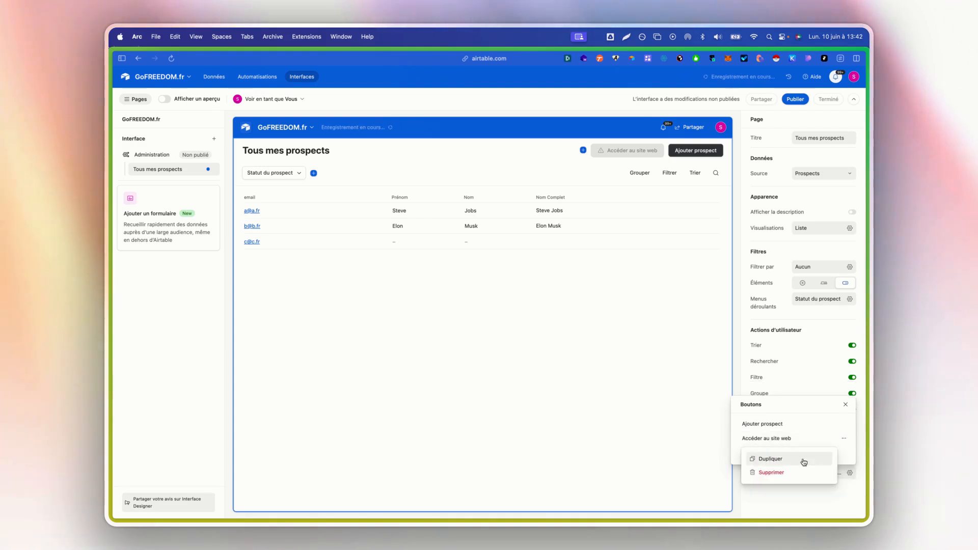
left_click(793, 471)
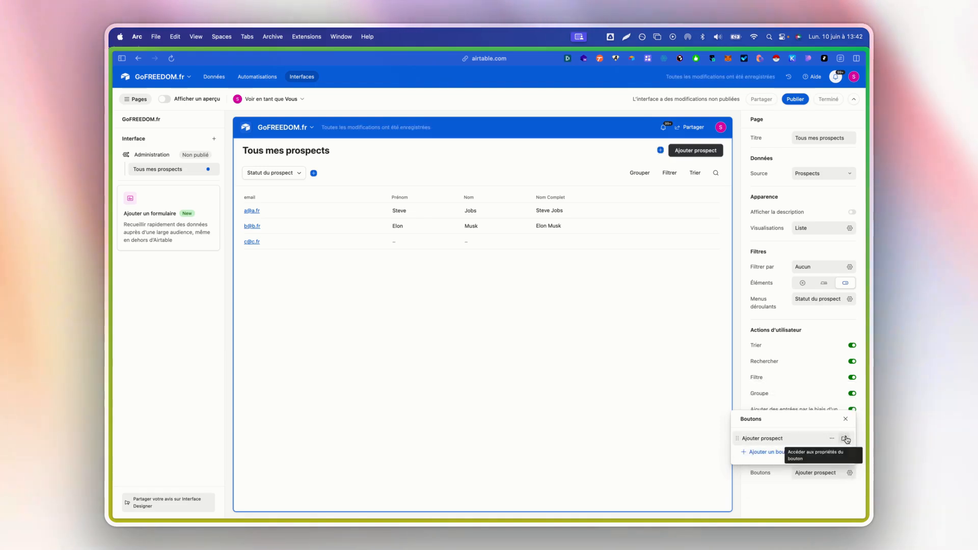
left_click(844, 438)
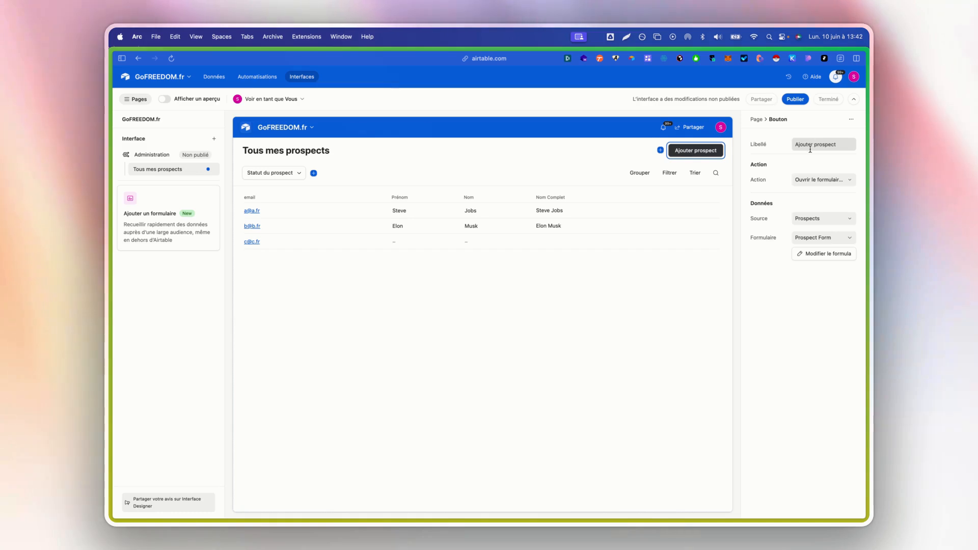
Check the Ajouter prospect button's Action and Formulaire choices, leaving it opening Prospect Form.
left_click(800, 179)
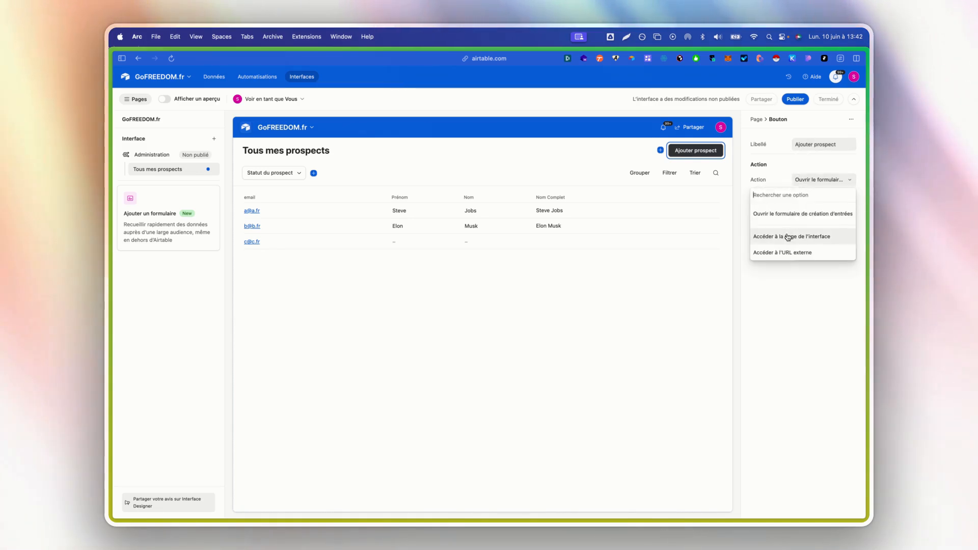
left_click(788, 311)
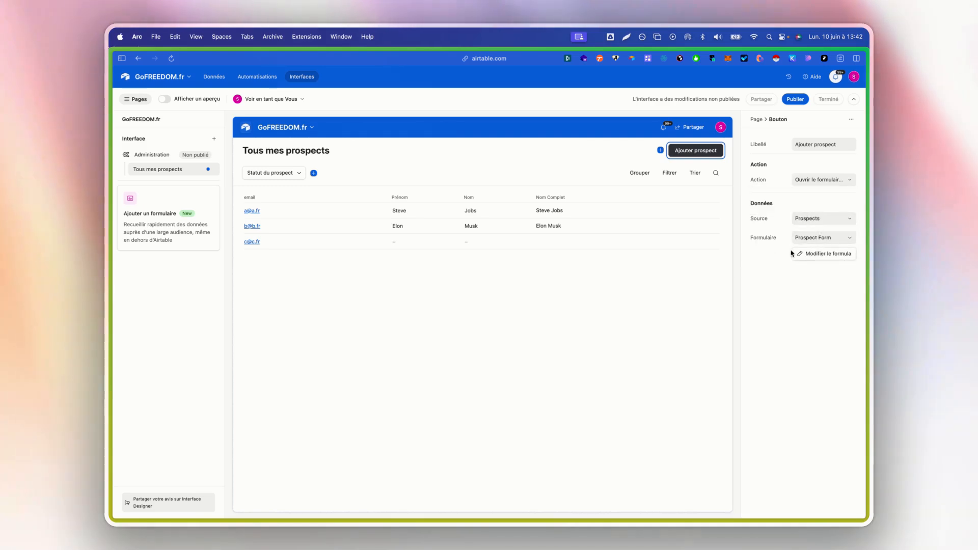
left_click(808, 181)
left_click(808, 181)
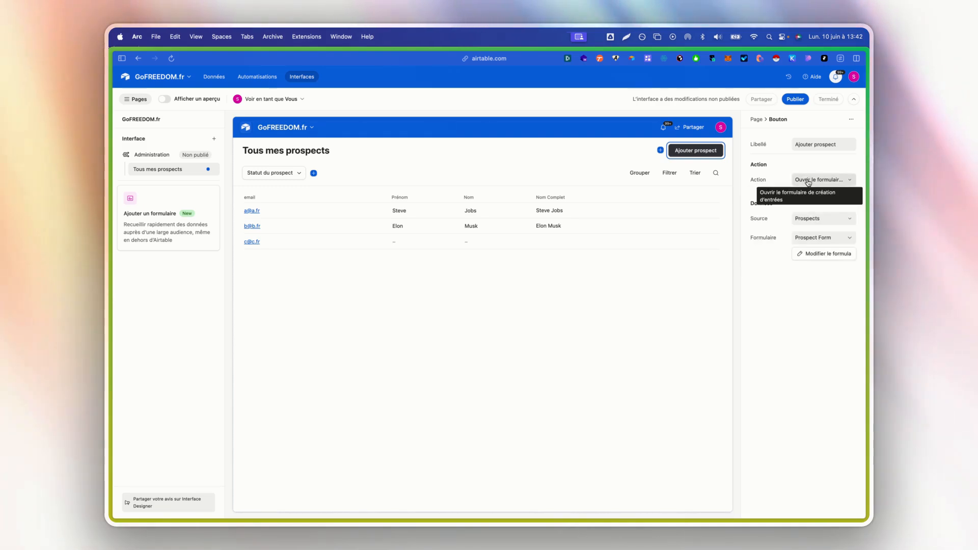
left_click(801, 237)
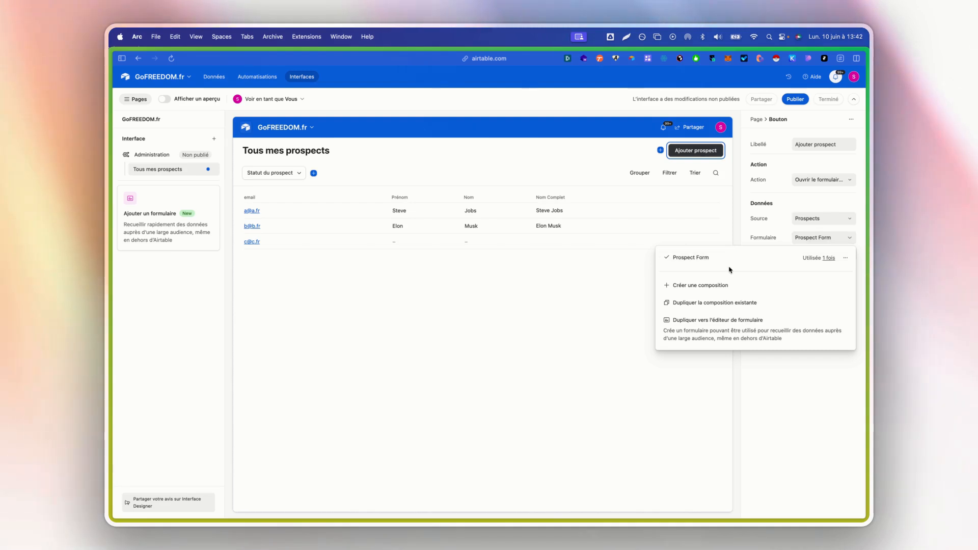
left_click(801, 380)
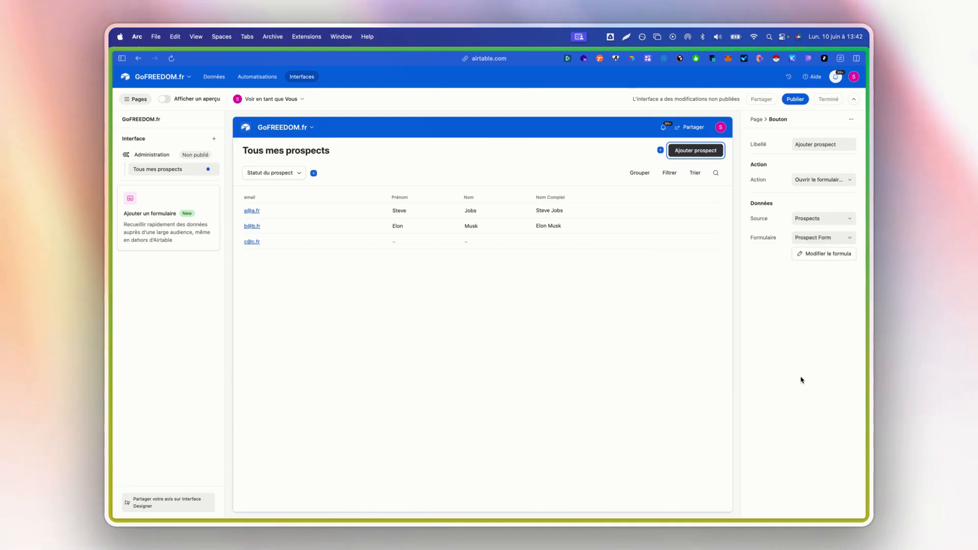
left_click(823, 256)
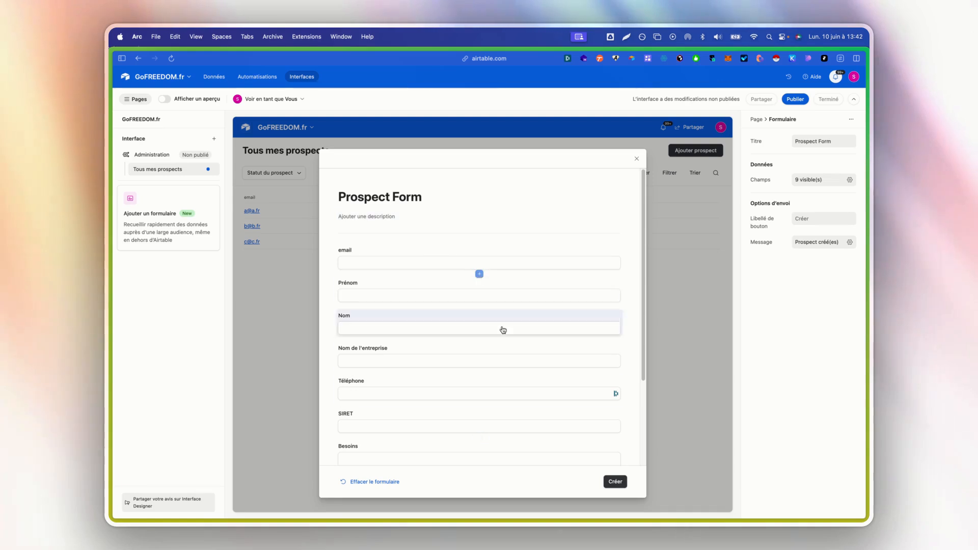
Change the form's title to 'Ajouter un nouveau prospect' and save it.
scroll(525, 335, "down", 3)
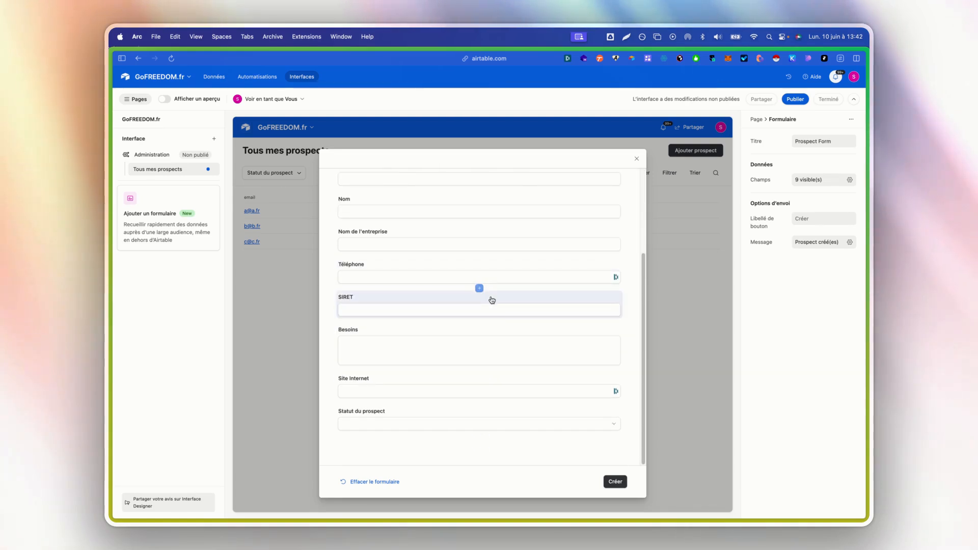
scroll(497, 321, "up", 3)
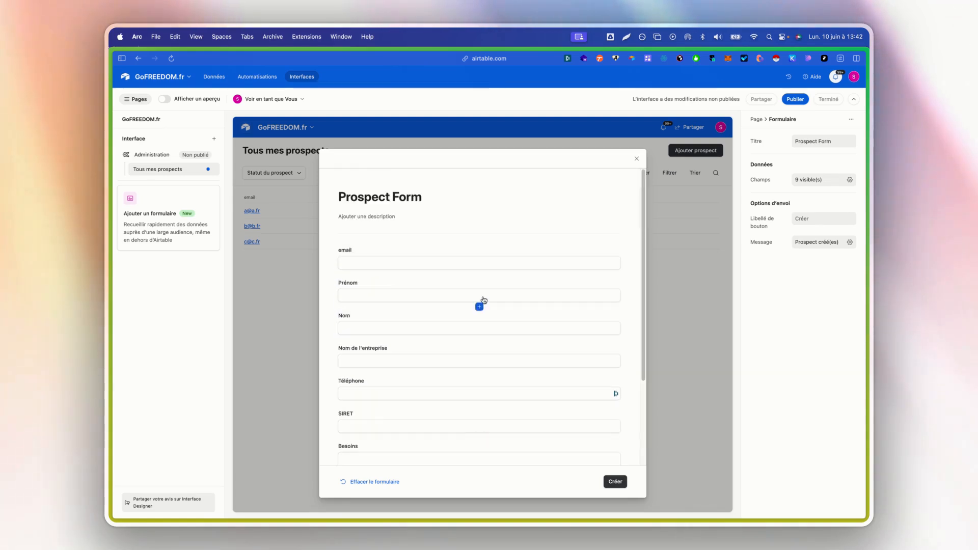
left_click(422, 196)
type("Aj")
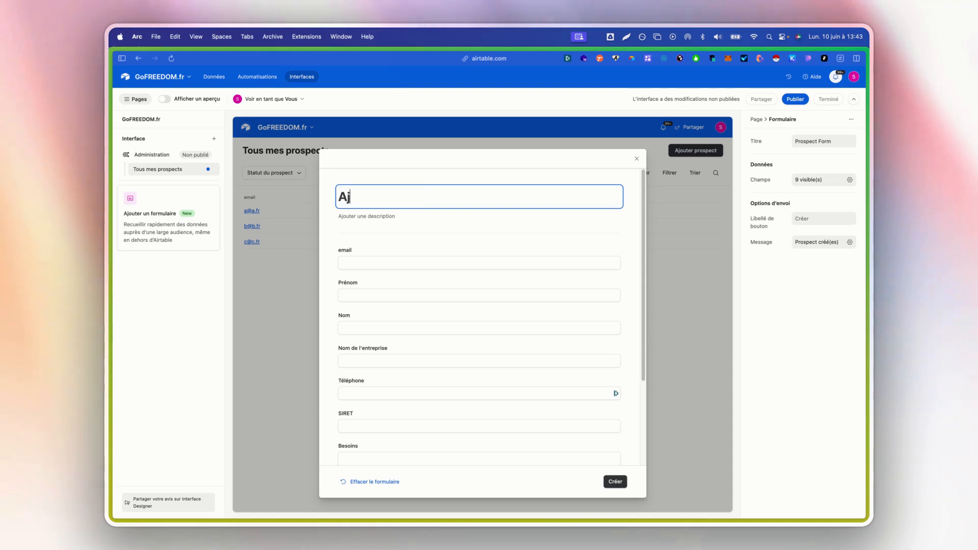
type("outer un nouve")
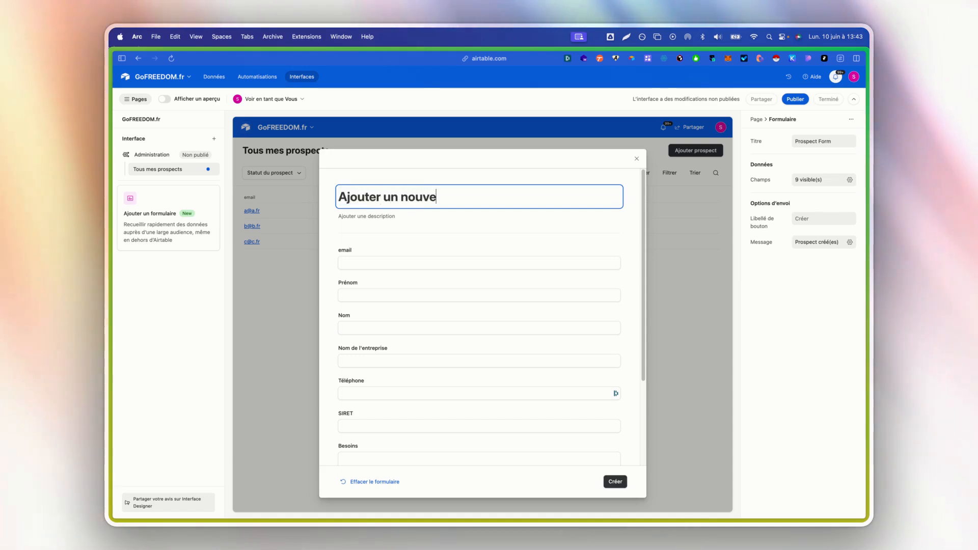
type("au prospect")
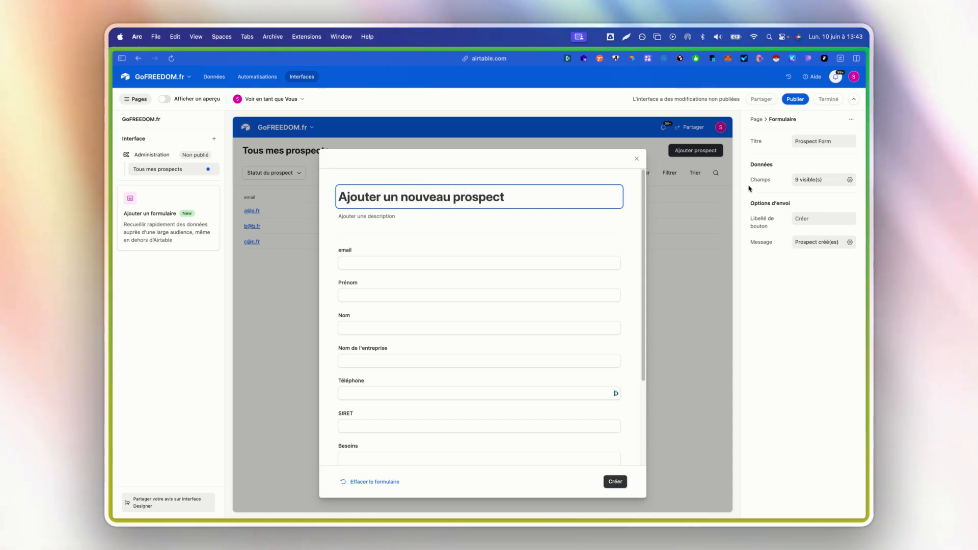
left_click(630, 229)
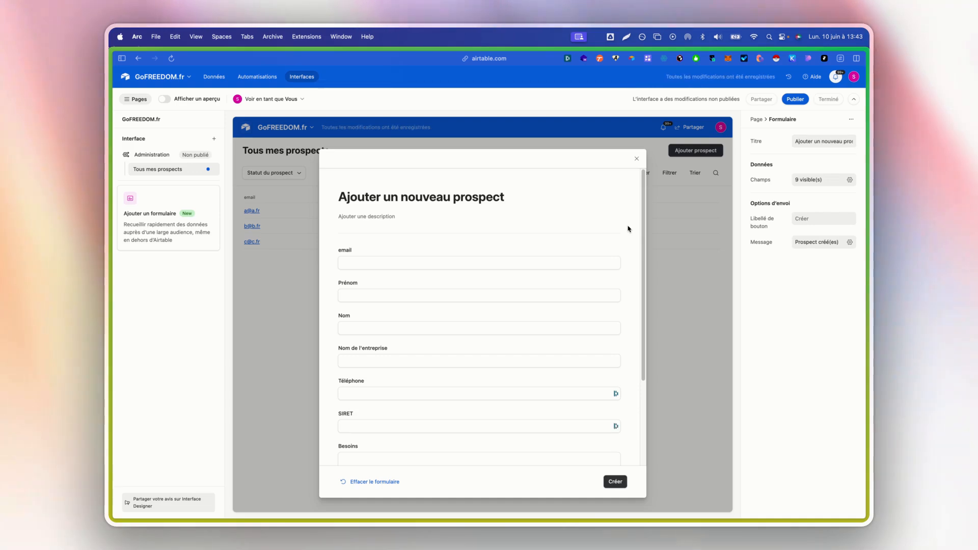
Reorder the form fields: Statut du prospect on top, Prénom beside Nom, Téléphone beside email.
mouse_move(552, 248)
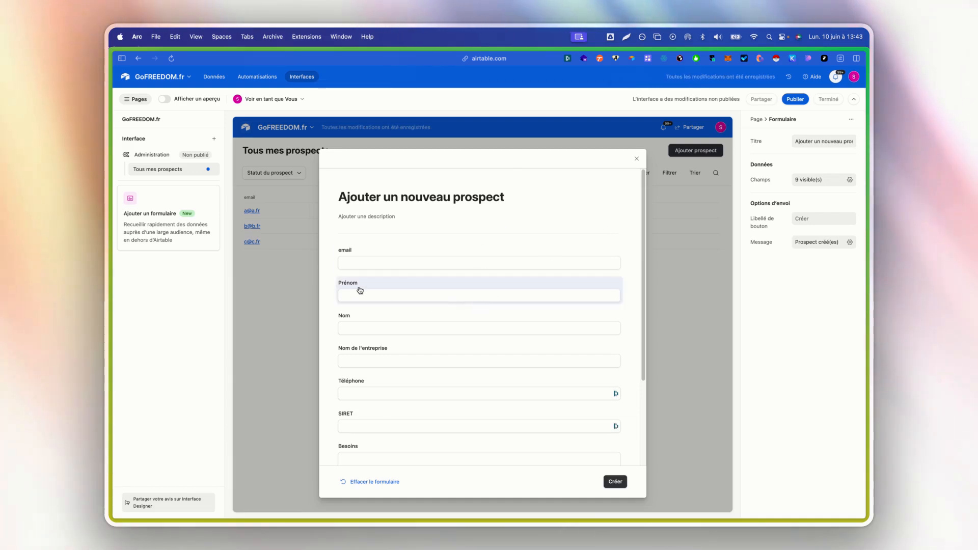
left_click_drag(389, 291, 366, 247)
left_click_drag(357, 323, 583, 260)
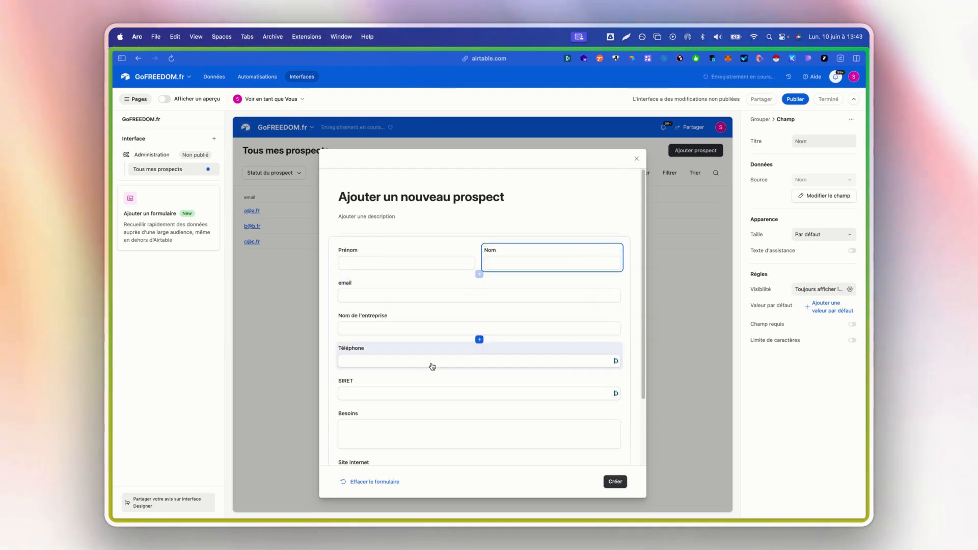
left_click_drag(373, 354, 372, 286)
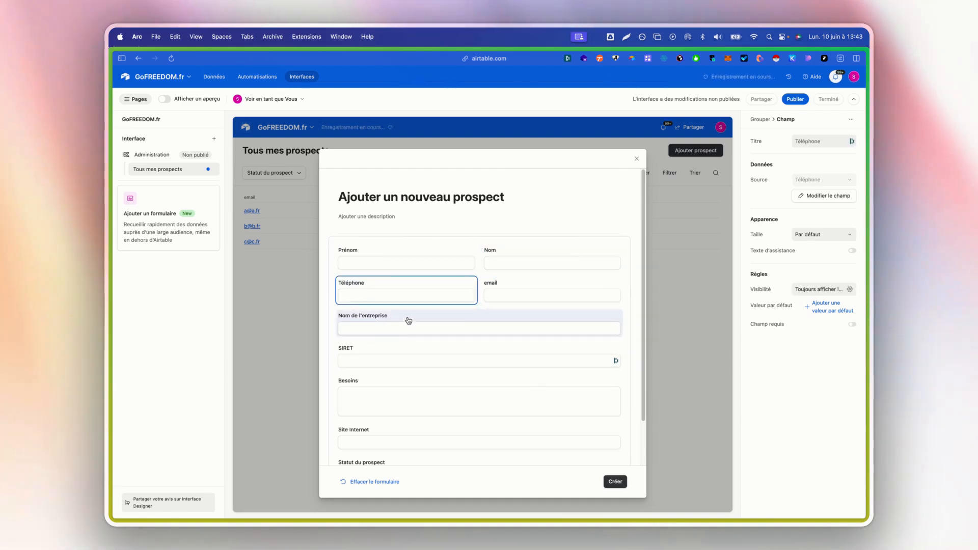
scroll(438, 320, "down", 2)
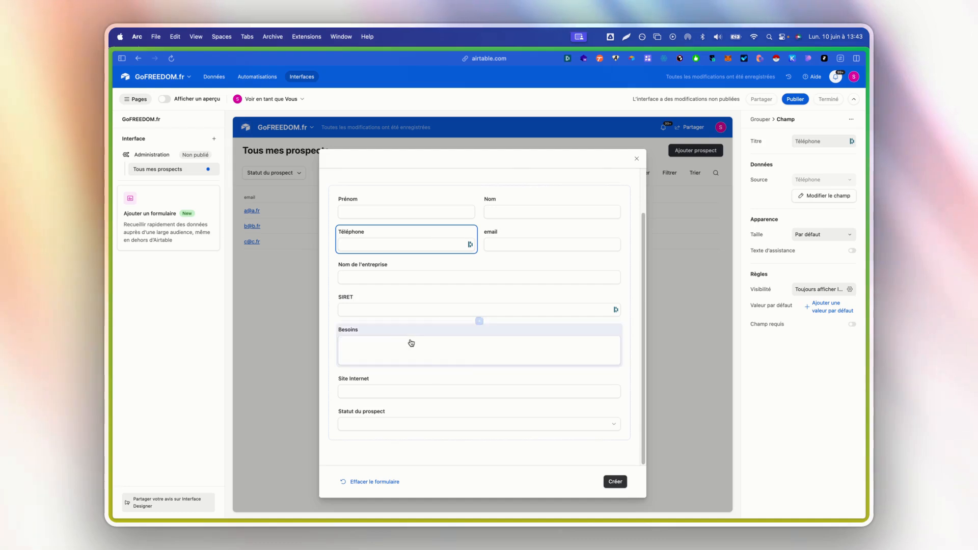
left_click_drag(404, 417, 396, 244)
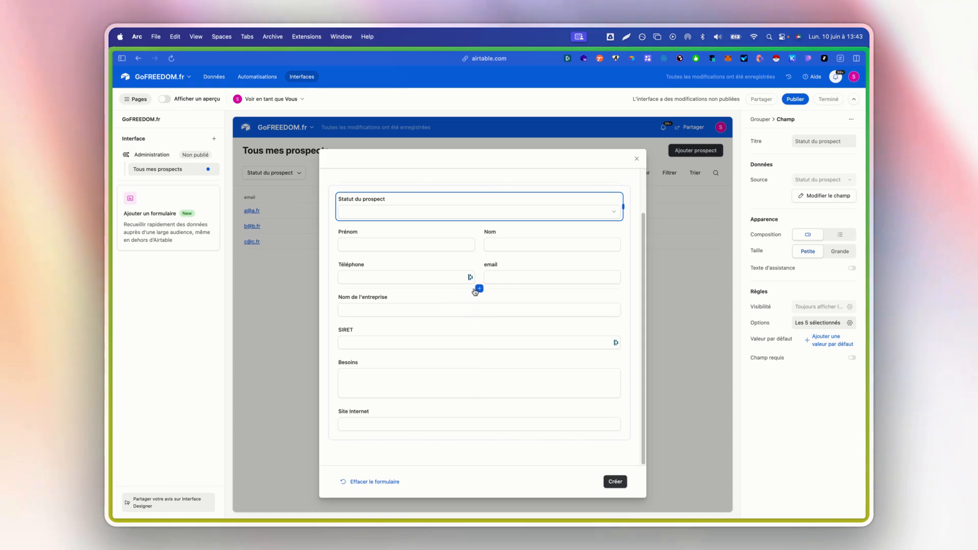
left_click(479, 289)
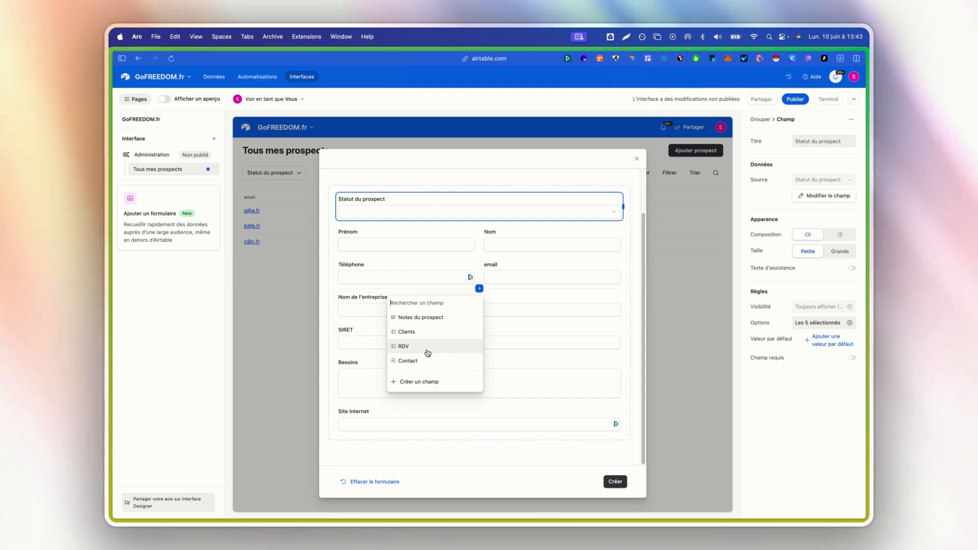
left_click(430, 245)
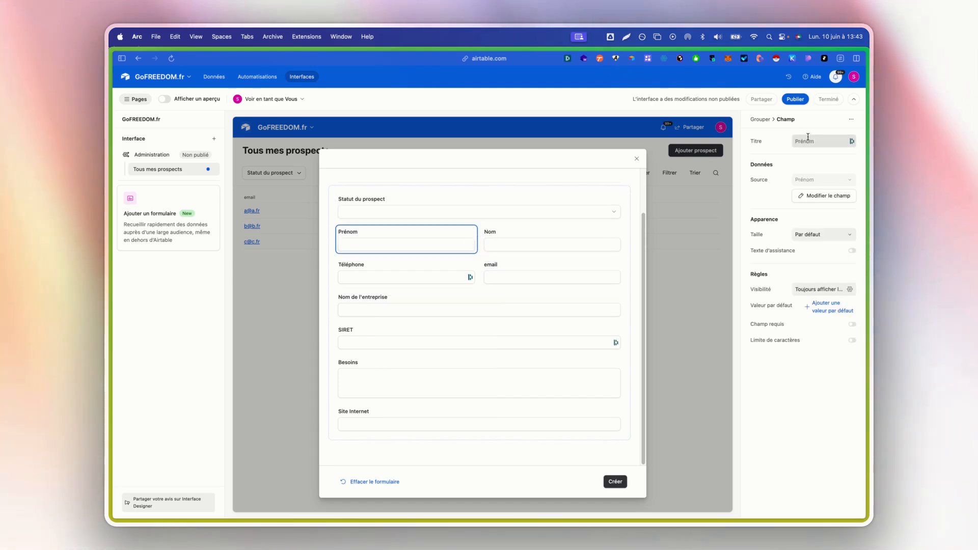
left_click(845, 144)
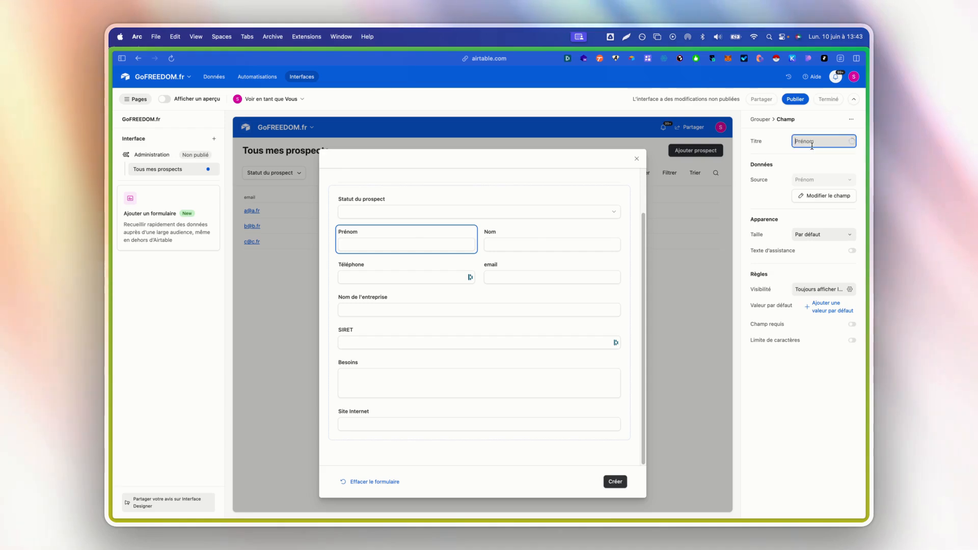
type("L")
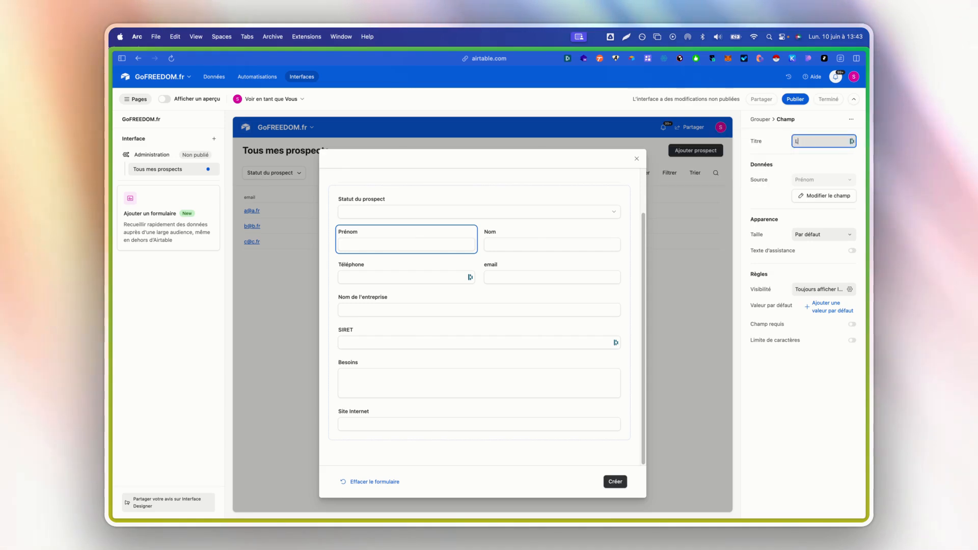
type("e prénom du pr")
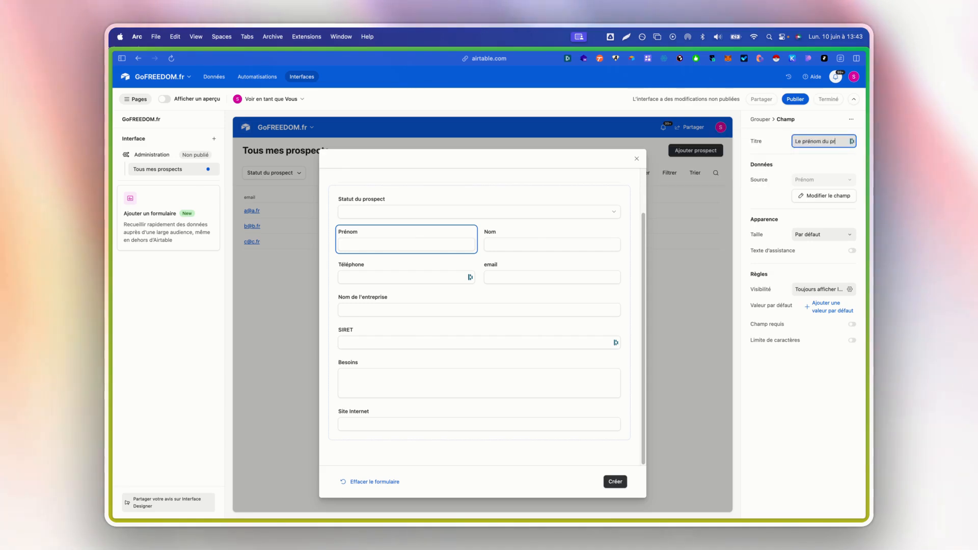
type("ospect")
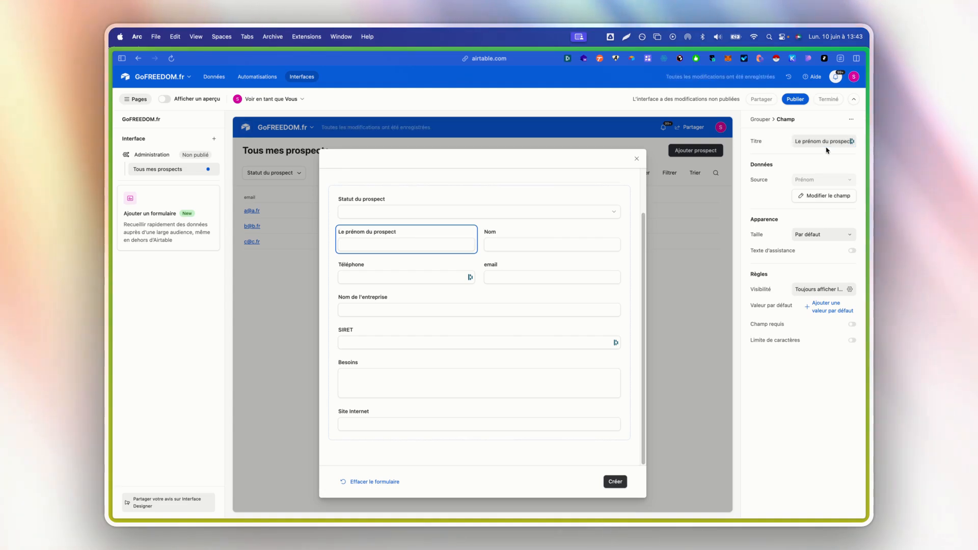
triple_click(823, 141)
type("Prén")
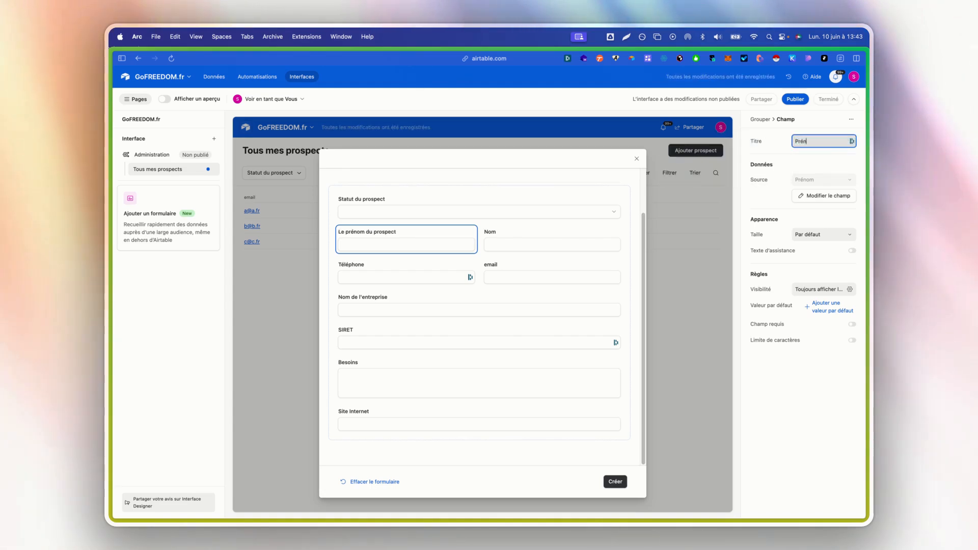
type("om")
key("Return")
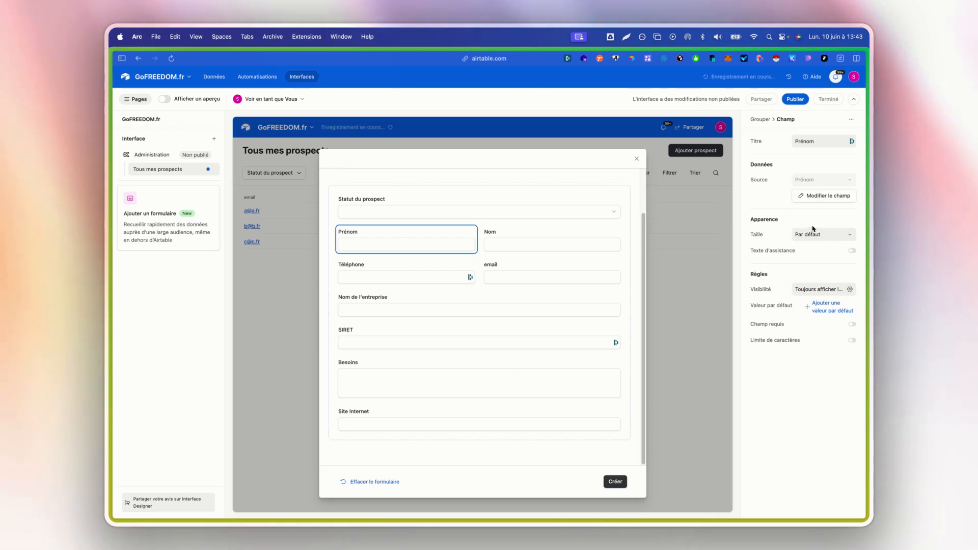
left_click(813, 235)
left_click(813, 281)
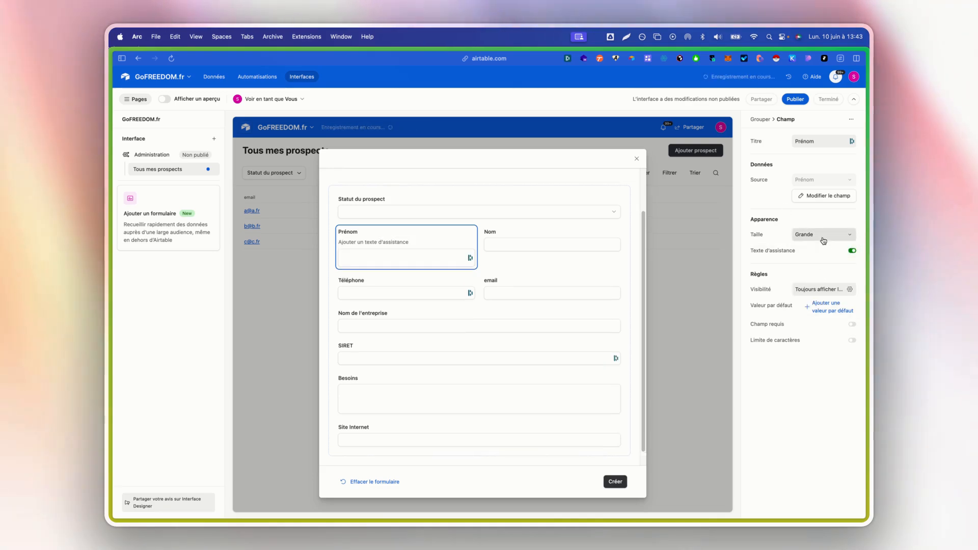
left_click(824, 235)
left_click(812, 297)
left_click(824, 236)
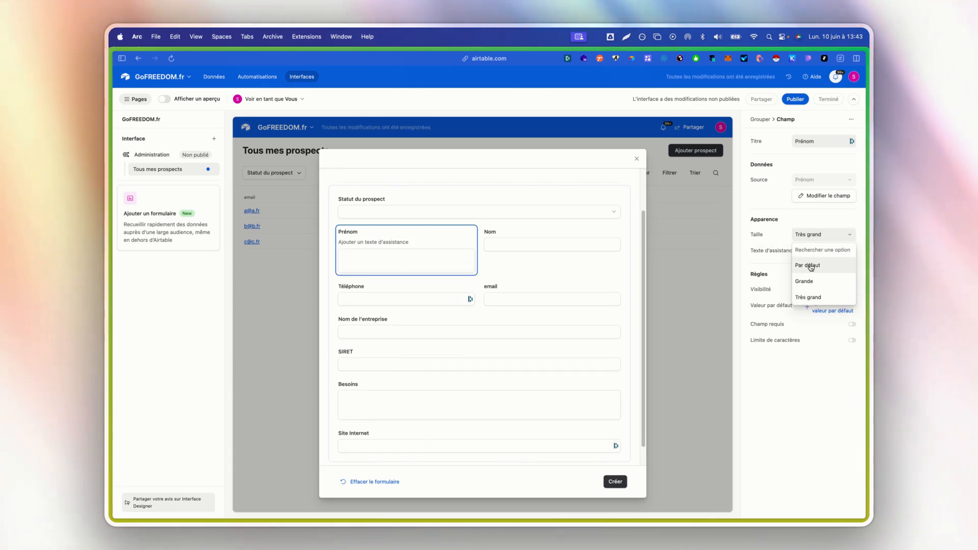
left_click(810, 265)
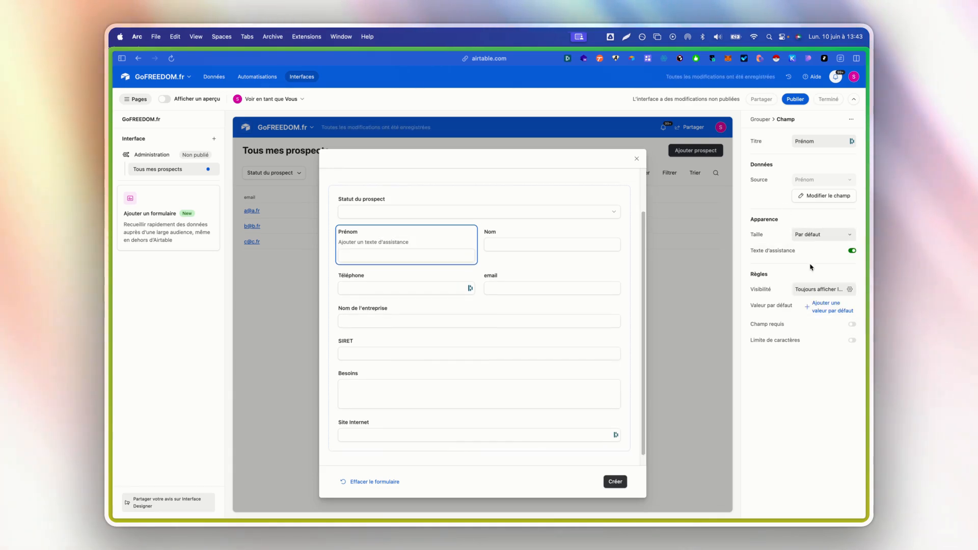
left_click(850, 251)
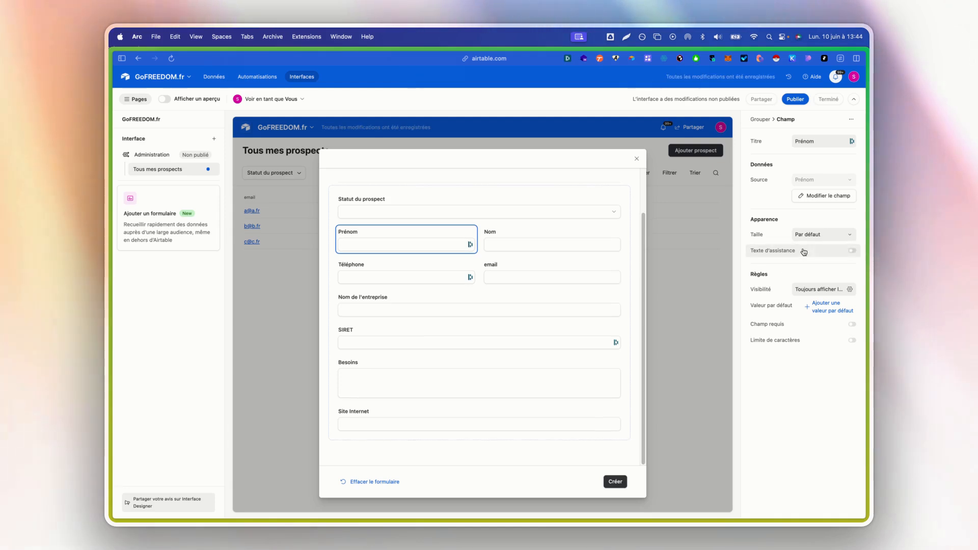
left_click(823, 288)
left_click(818, 283)
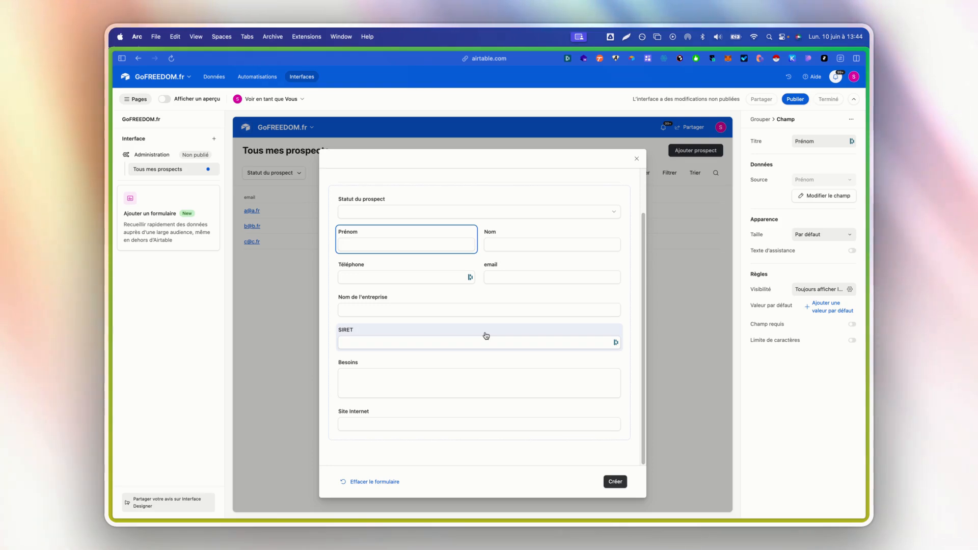
left_click(821, 288)
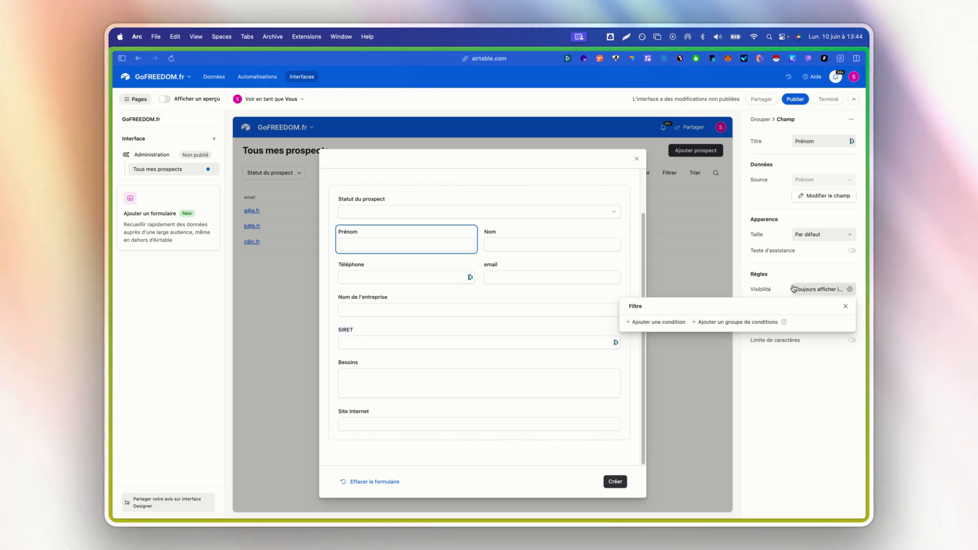
left_click(670, 322)
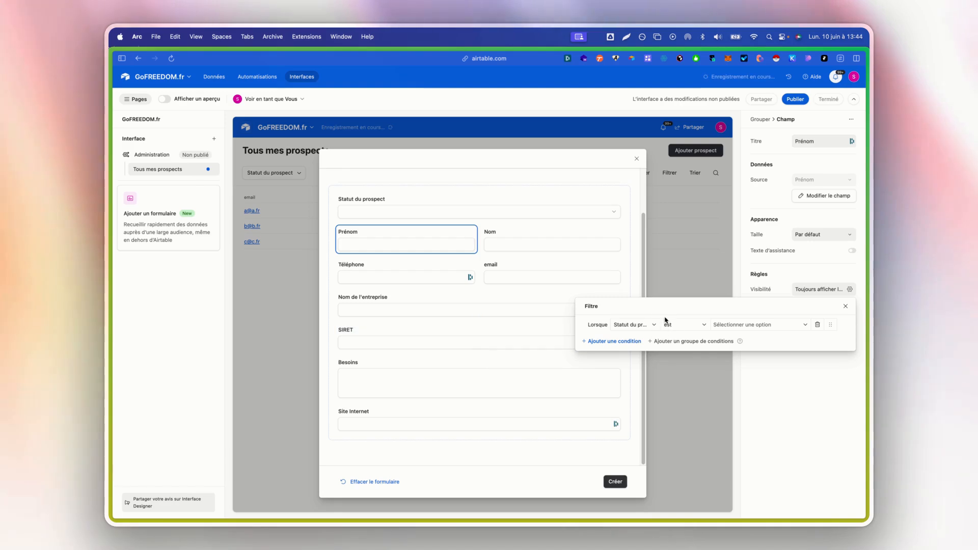
left_click(641, 328)
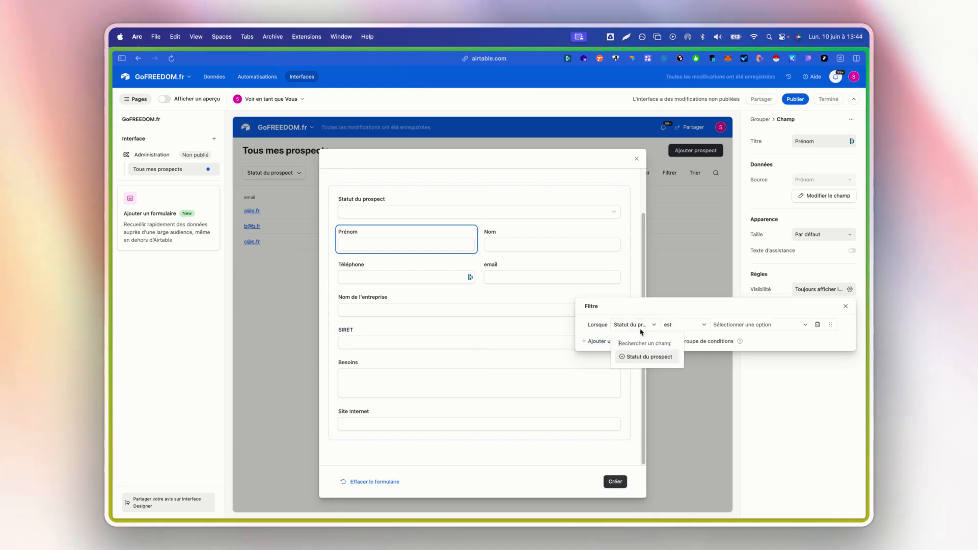
left_click(689, 329)
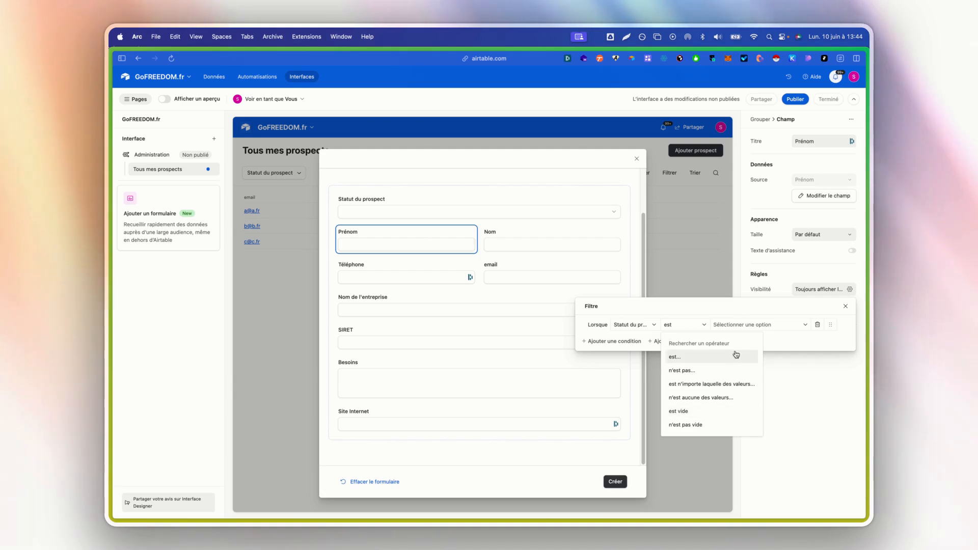
left_click(768, 331)
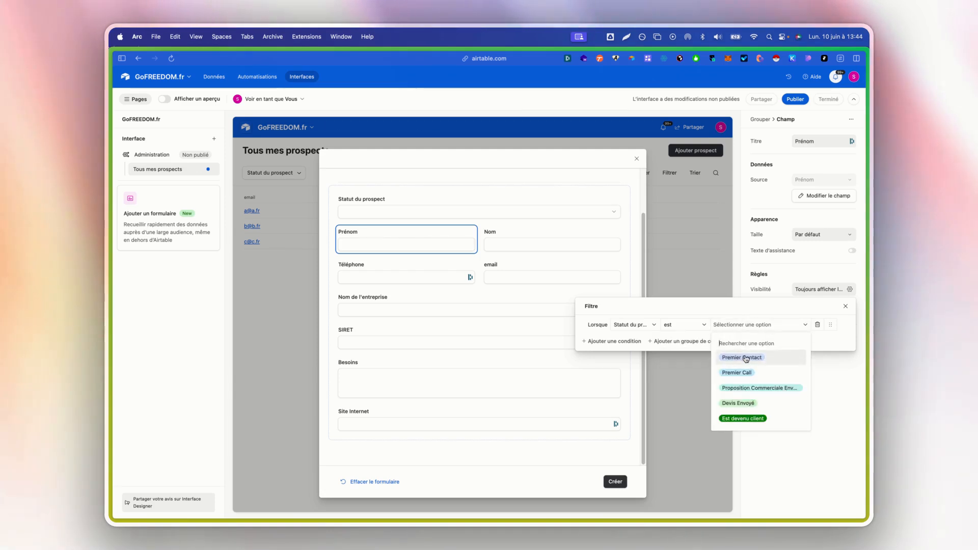
left_click(689, 311)
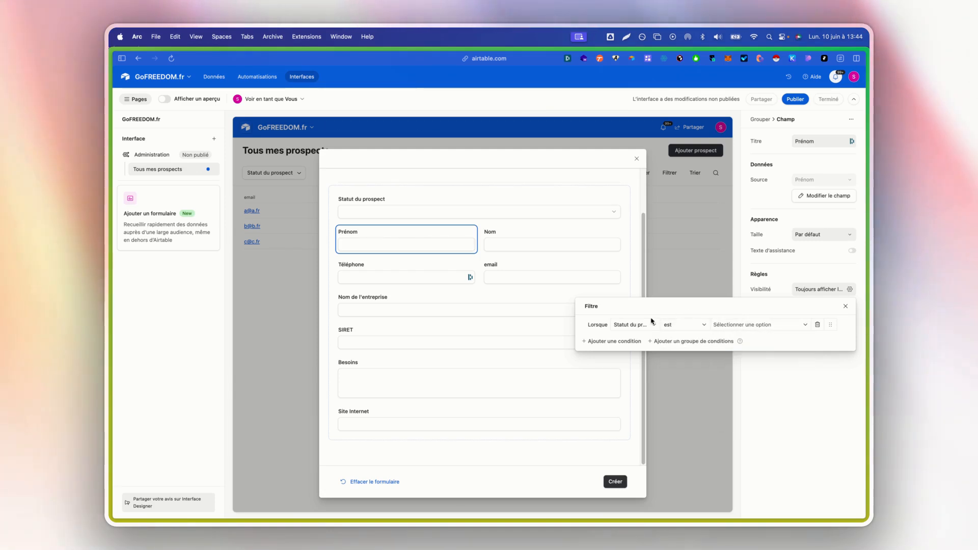
left_click(638, 341)
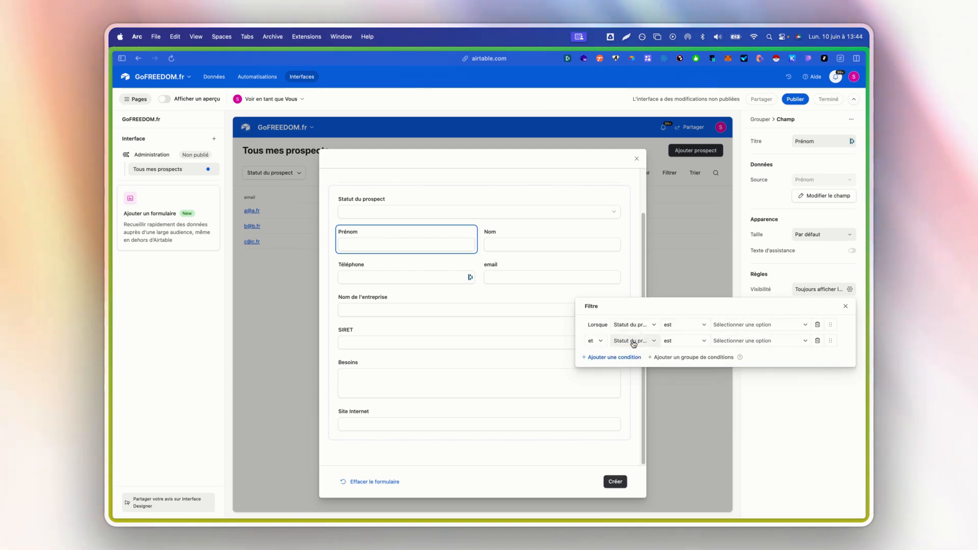
left_click(679, 357)
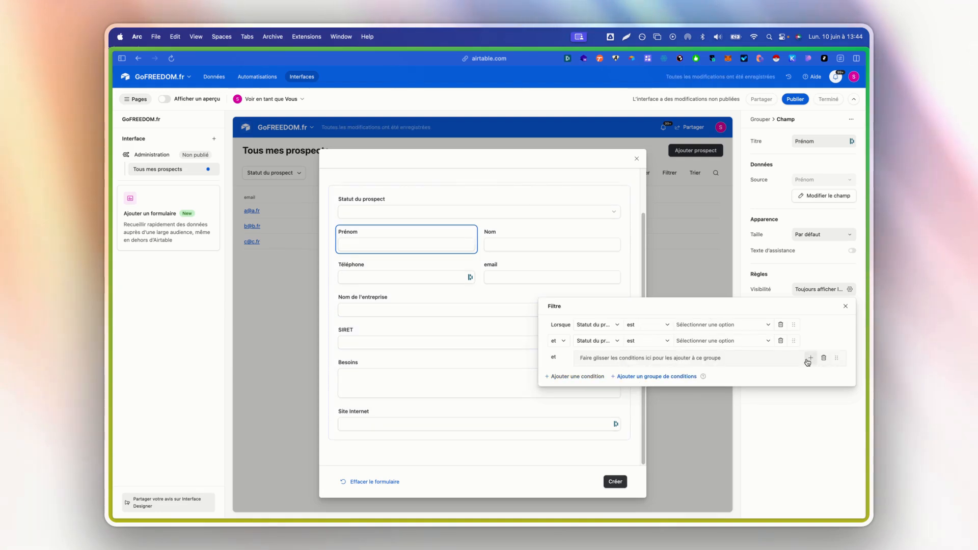
left_click(823, 359)
left_click(824, 340)
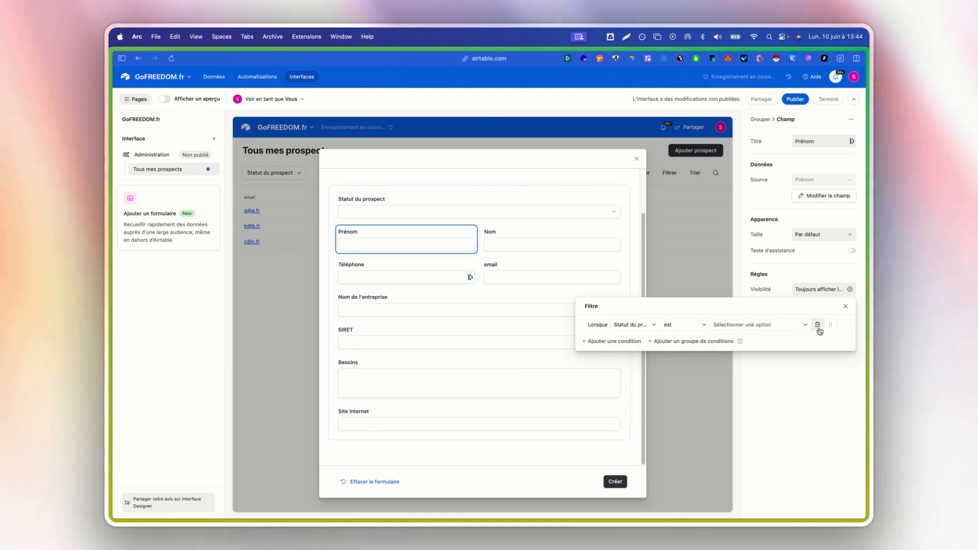
left_click(821, 326)
left_click(845, 307)
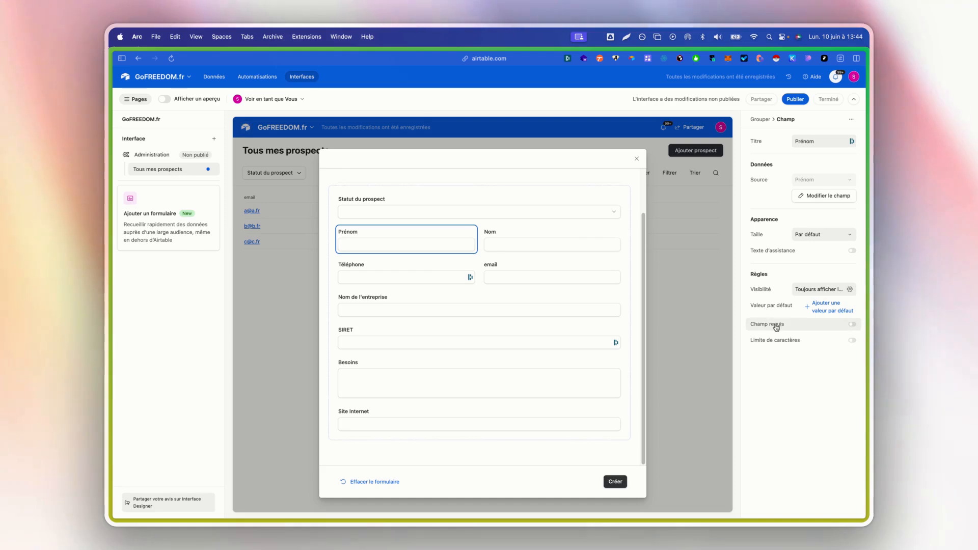
Mark Prénom and Nom as required fields in the form.
scroll(509, 279, "up", 2)
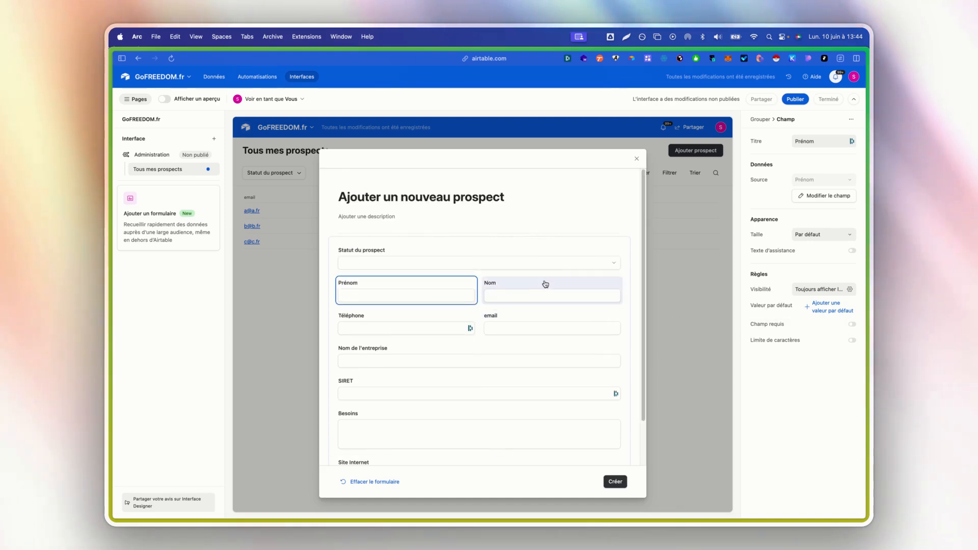
left_click(807, 324)
left_click(491, 285)
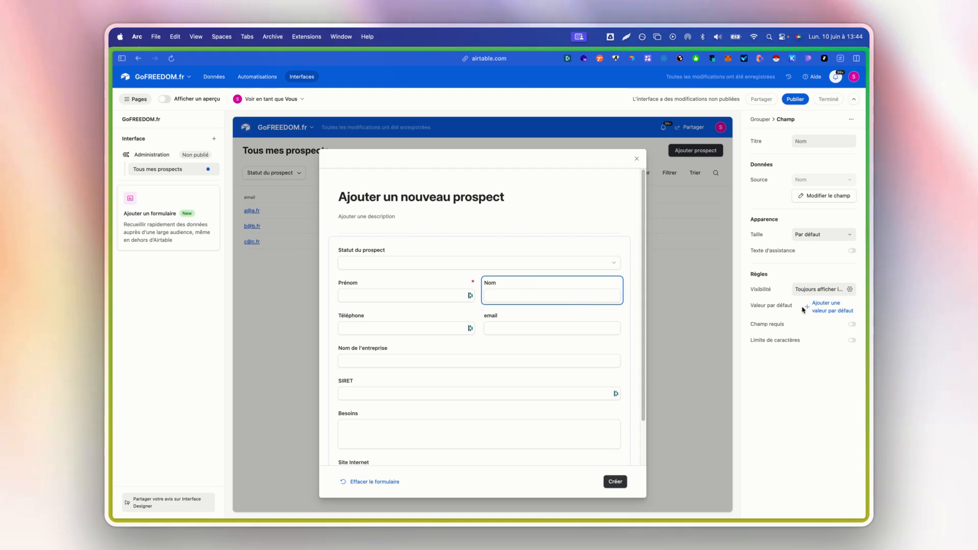
left_click(823, 332)
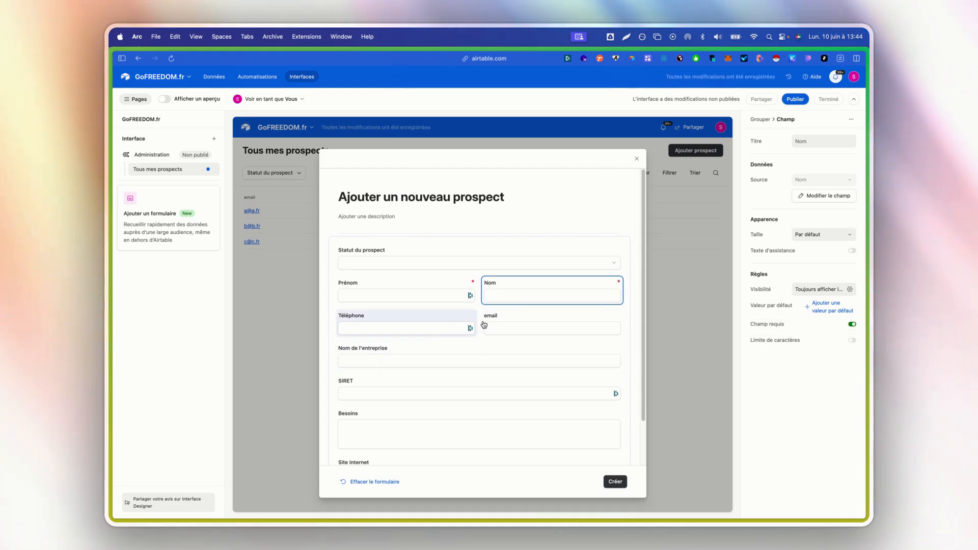
Limit SIRET to a minimum and maximum of 10 characters.
scroll(423, 343, "down", 1)
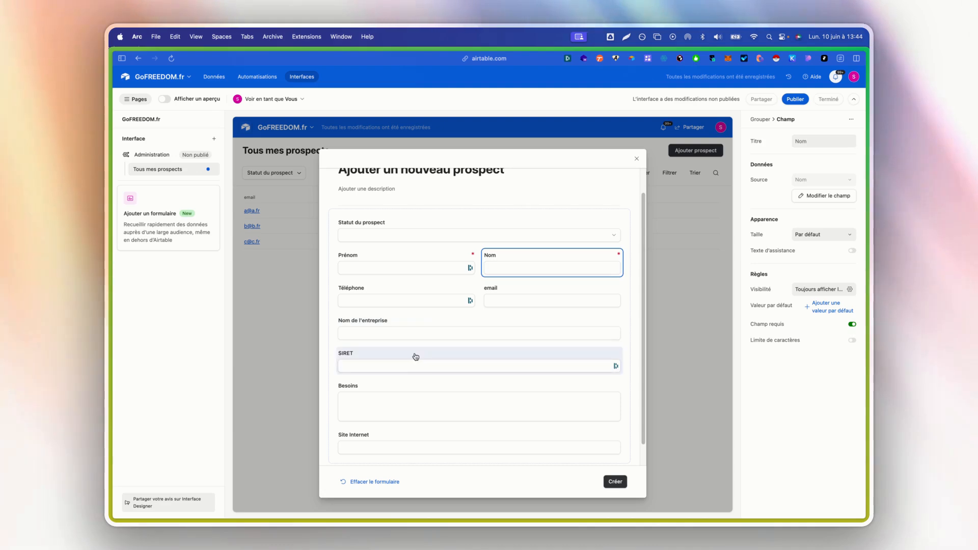
left_click(415, 359)
left_click(852, 339)
left_click(832, 359)
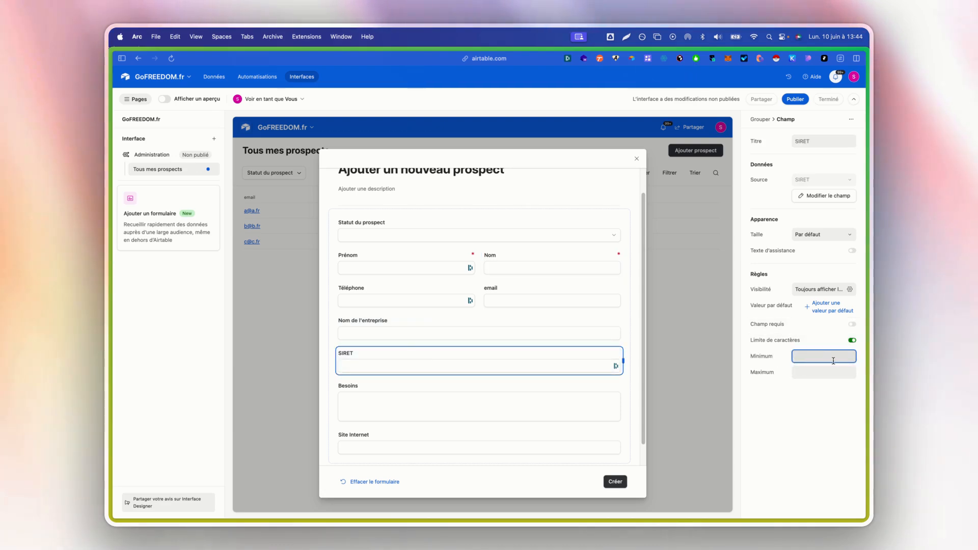
type("10")
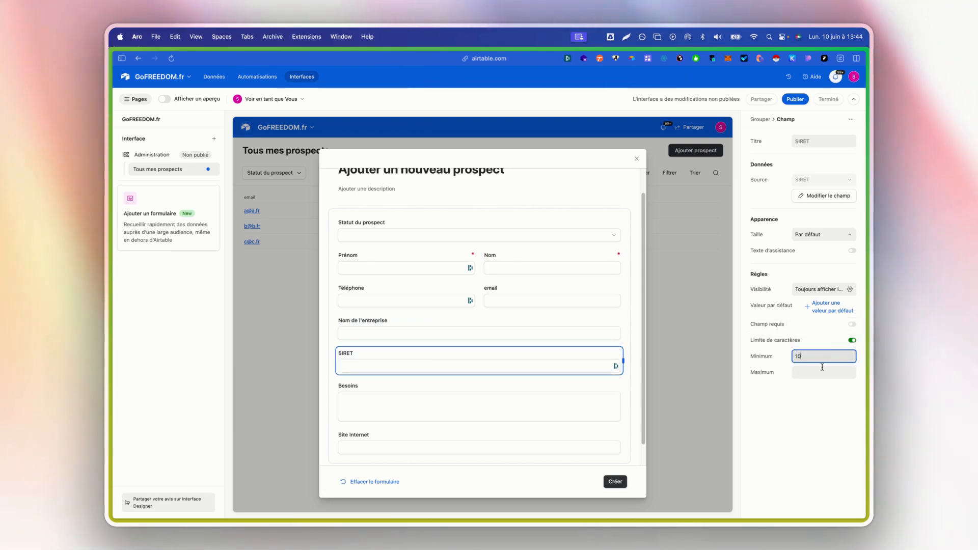
key("Tab")
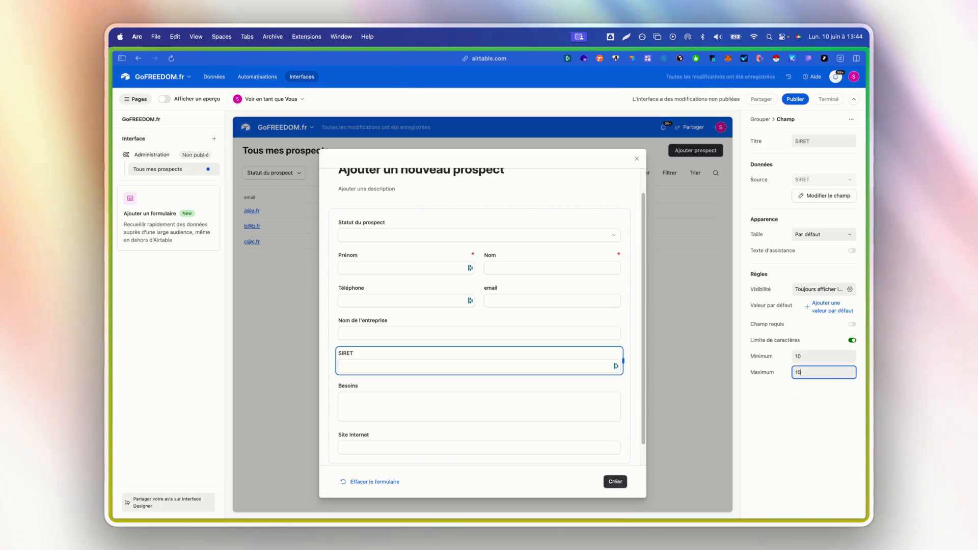
left_click(784, 370)
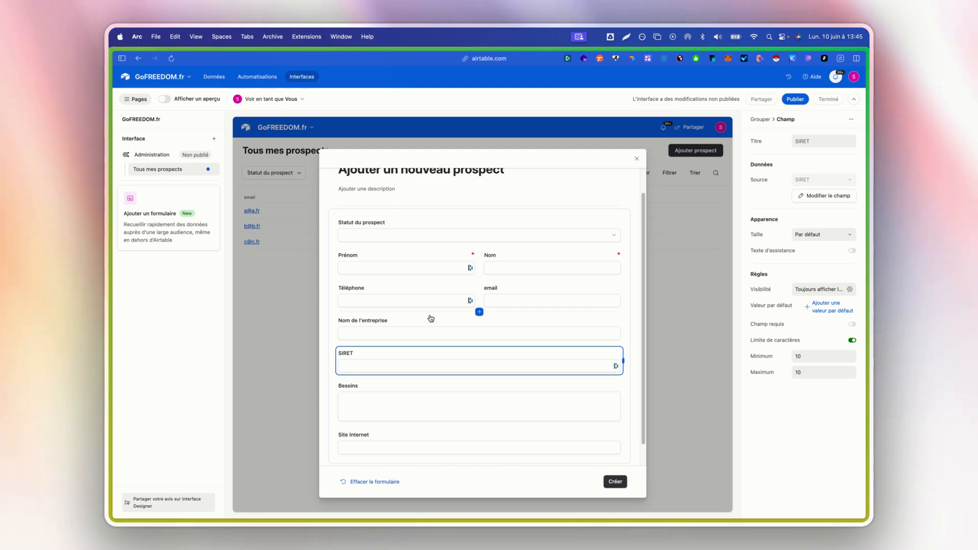
Make Prénom optional again by turning off its required setting.
scroll(479, 349, "down", 1)
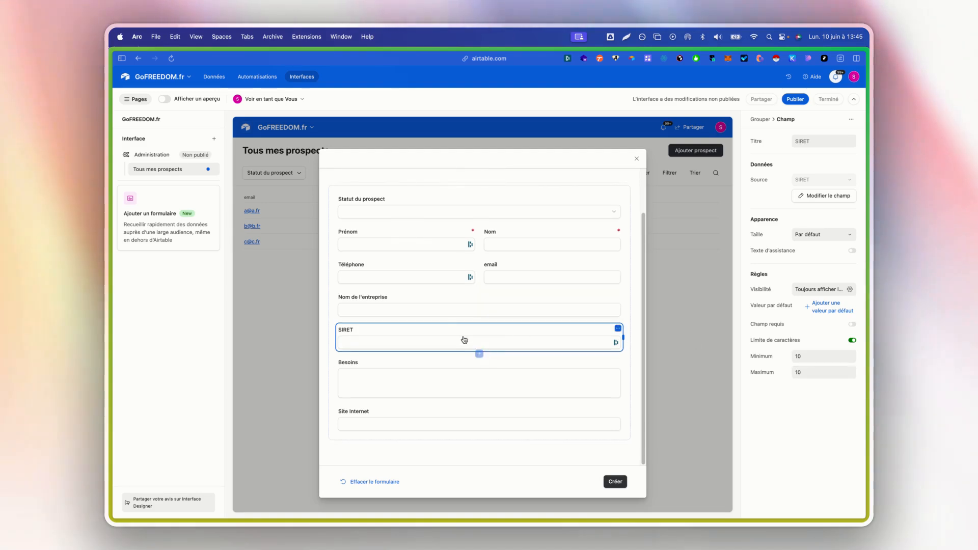
left_click(409, 229)
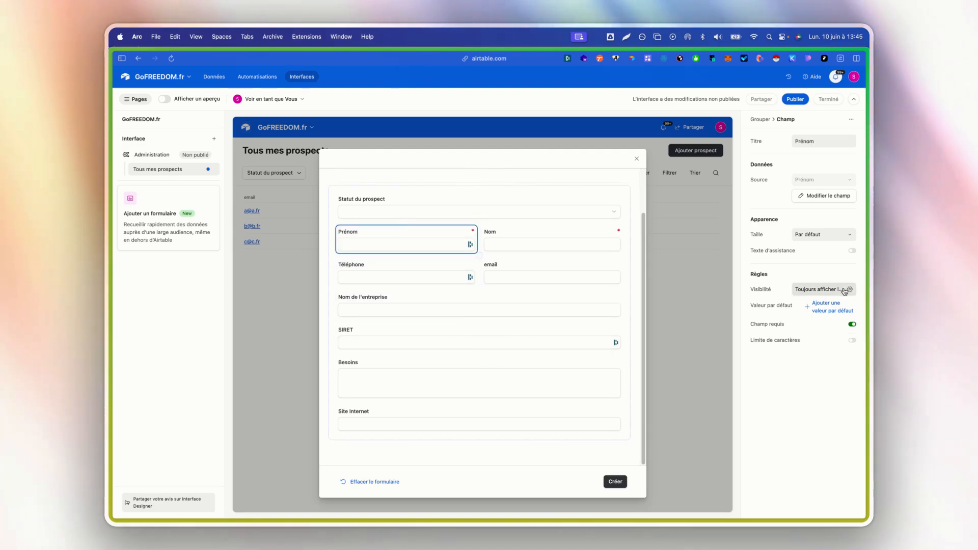
left_click(852, 325)
left_click(421, 459)
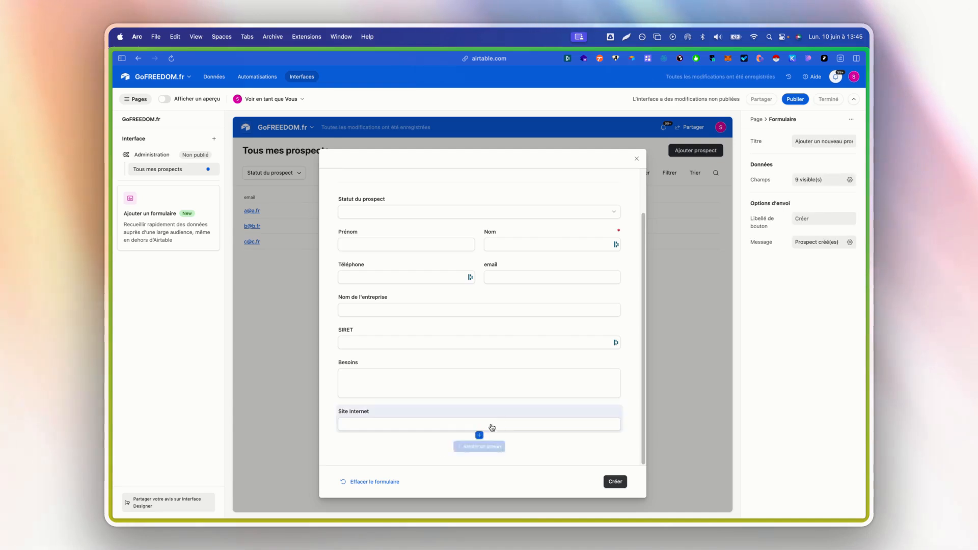
Add a Nouveau groupe section and try its description and label-position options, leaving defaults.
left_click(479, 446)
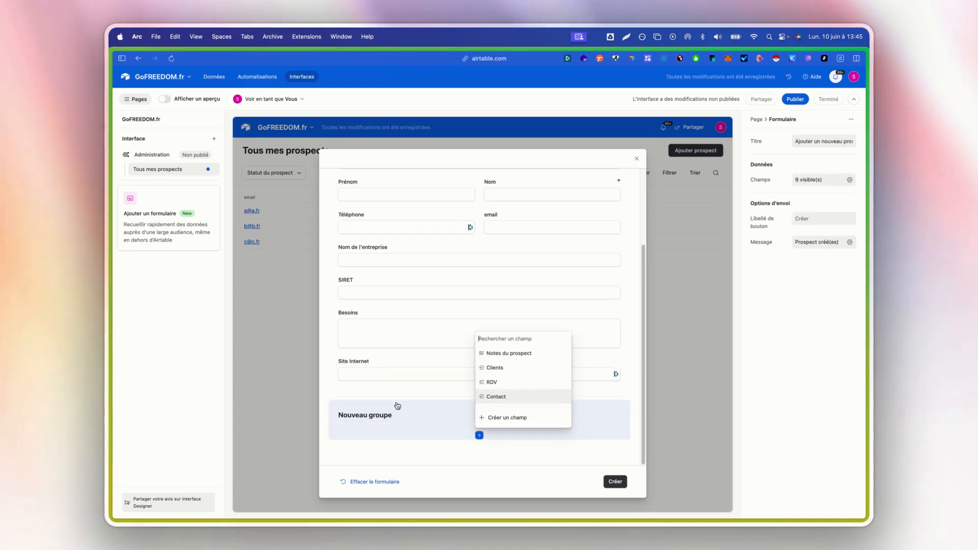
left_click(408, 414)
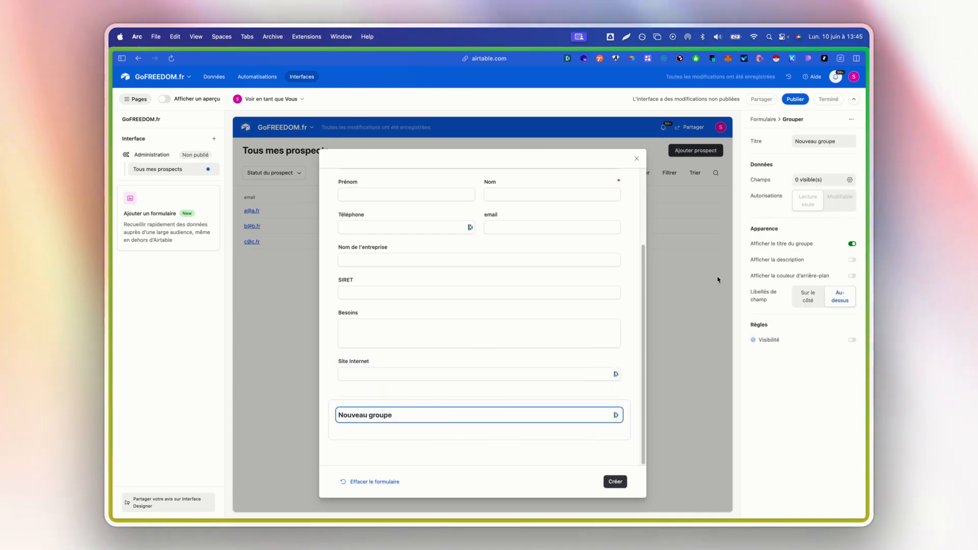
left_click(824, 261)
left_click(825, 262)
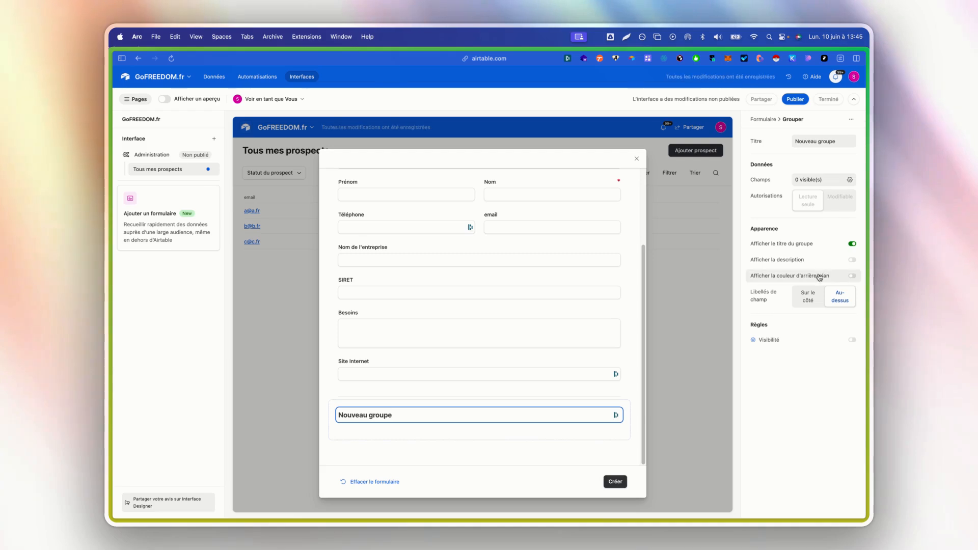
left_click(799, 300)
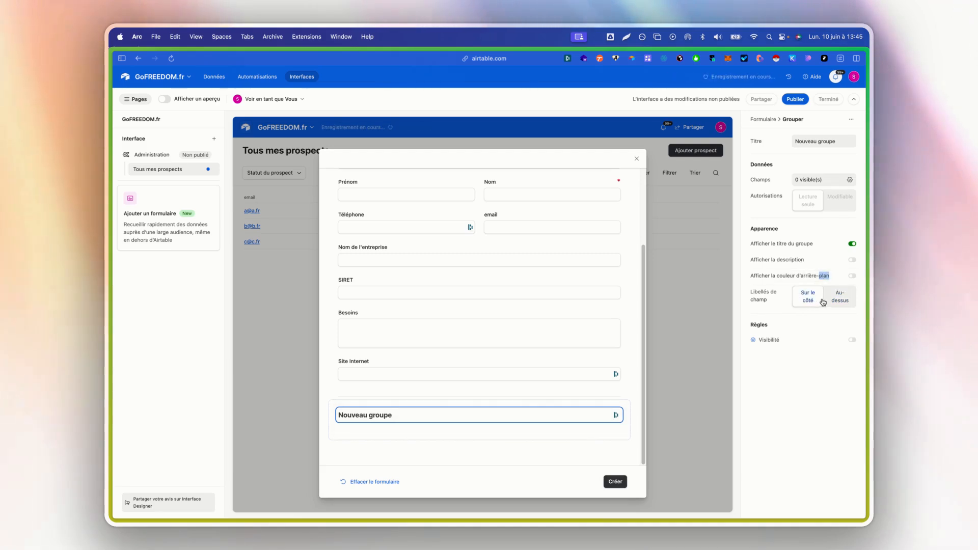
left_click(826, 301)
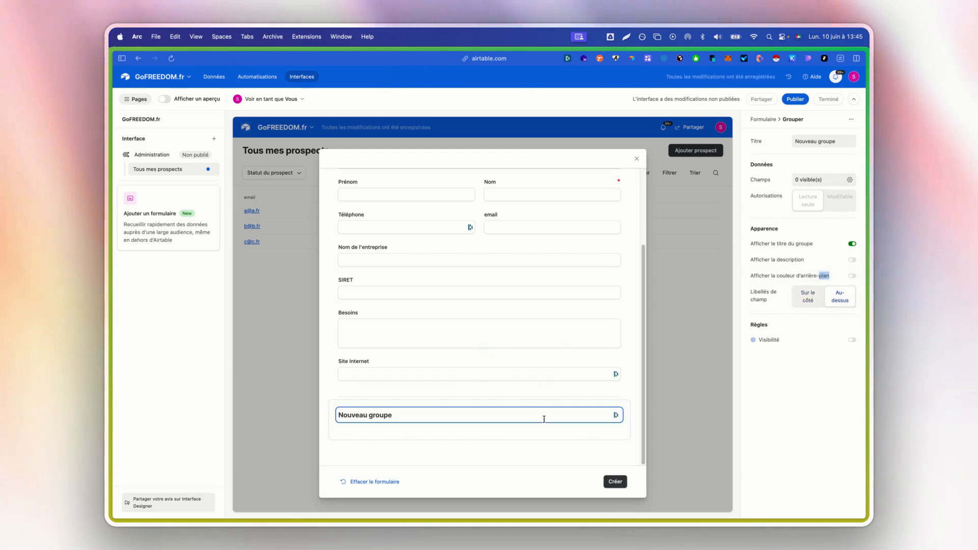
left_click(520, 407)
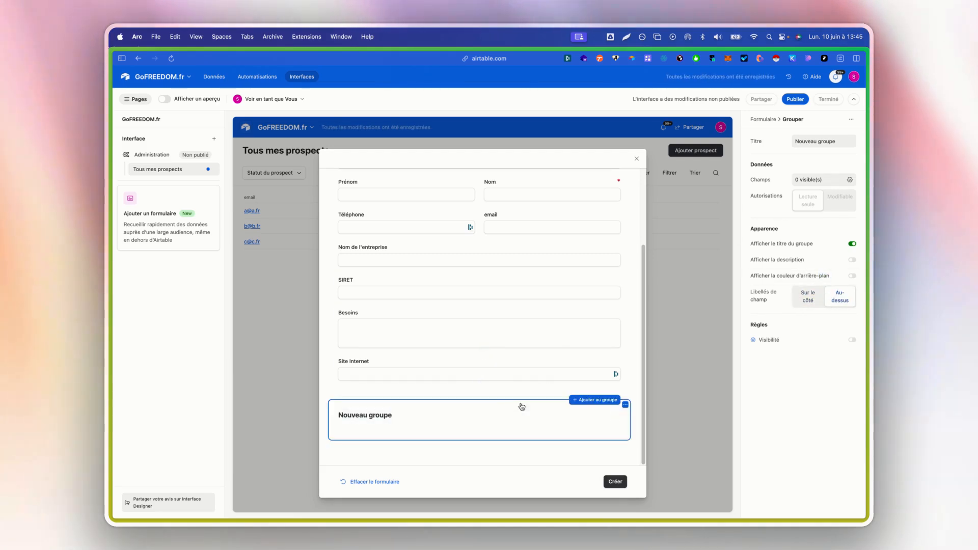
left_click(624, 405)
Remove the empty group, pair SIRET with Nom de l'entreprise, and move Site Internet above Besoins.
left_click(560, 423)
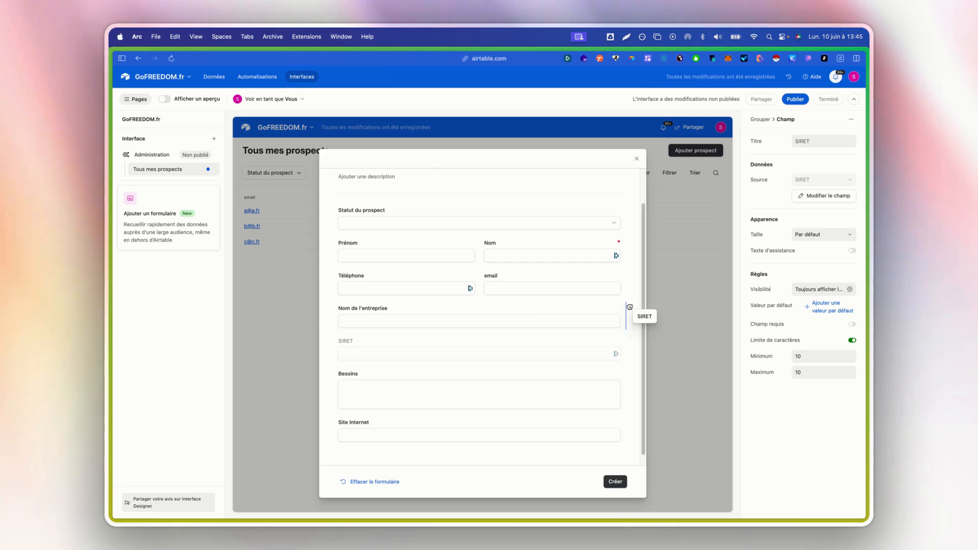
left_click_drag(629, 306, 630, 307)
left_click_drag(369, 411, 395, 359)
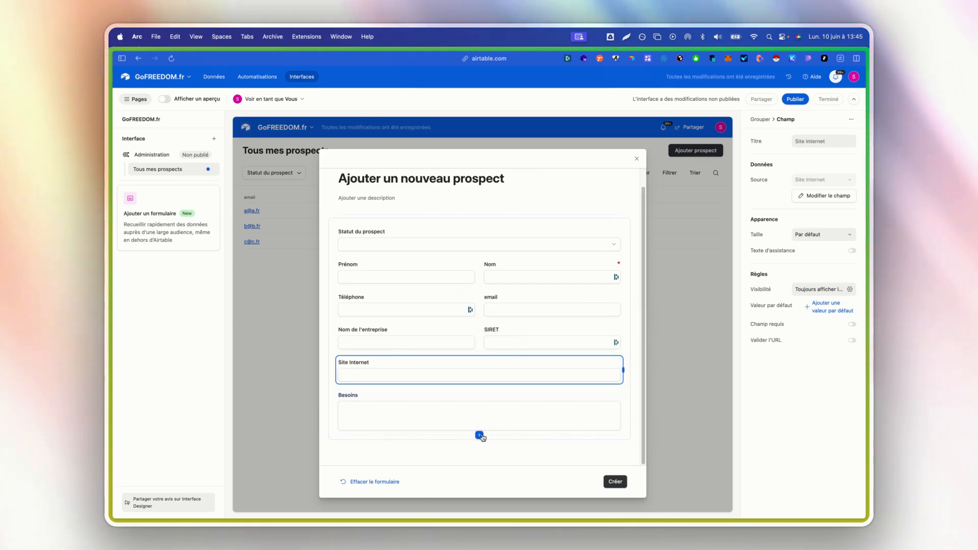
Add the Notes du prospect field to the form and close the form editor.
left_click(479, 435)
left_click(509, 353)
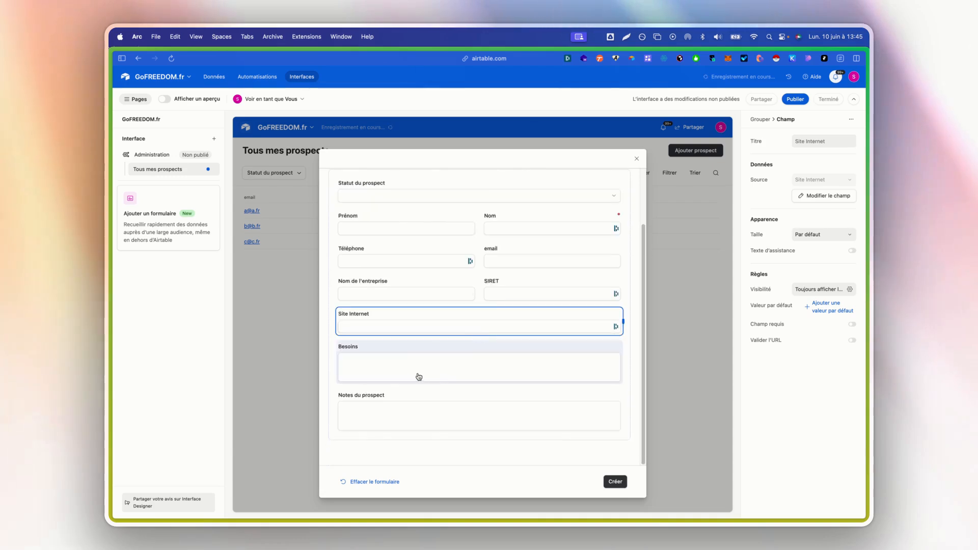
scroll(513, 407, "up", 3)
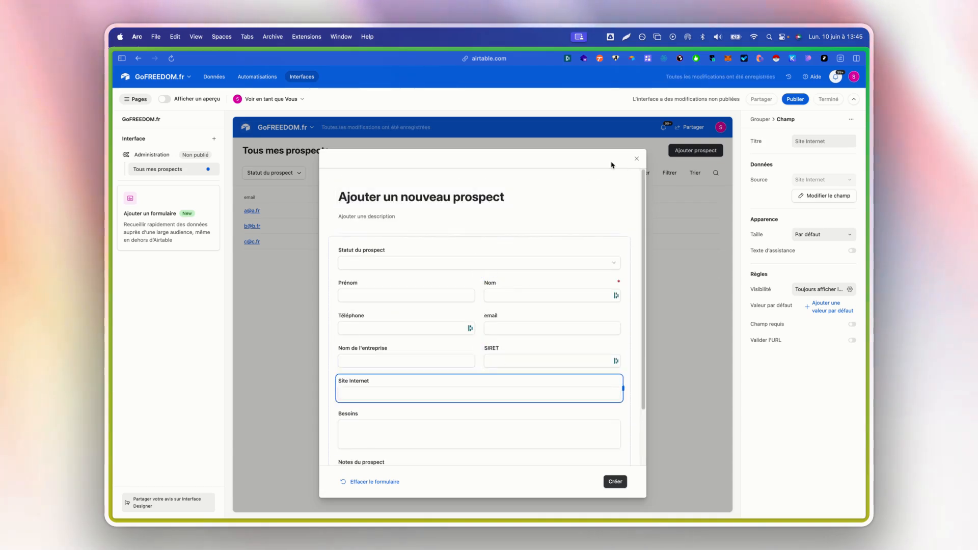
left_click(637, 160)
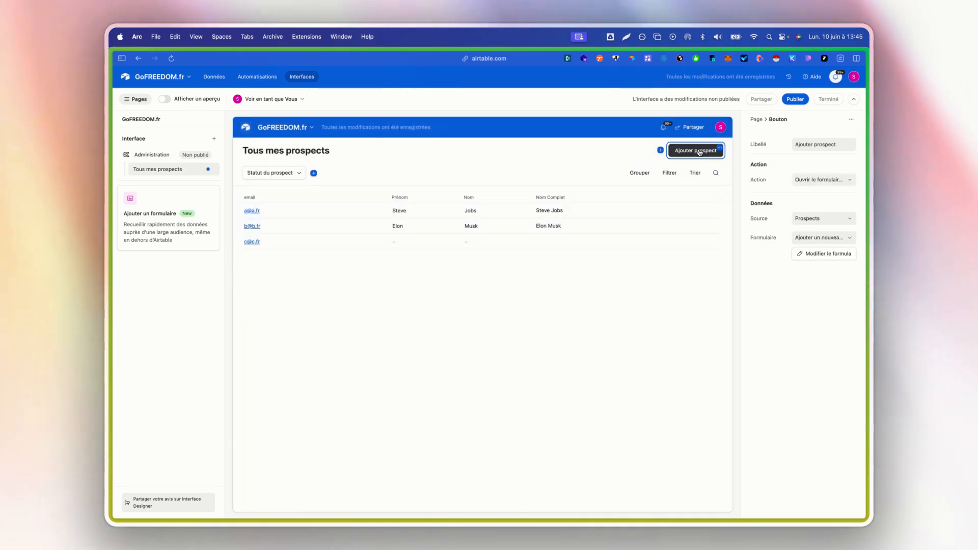
Switch on the end-user preview of the Tous mes prospects page.
left_click(164, 99)
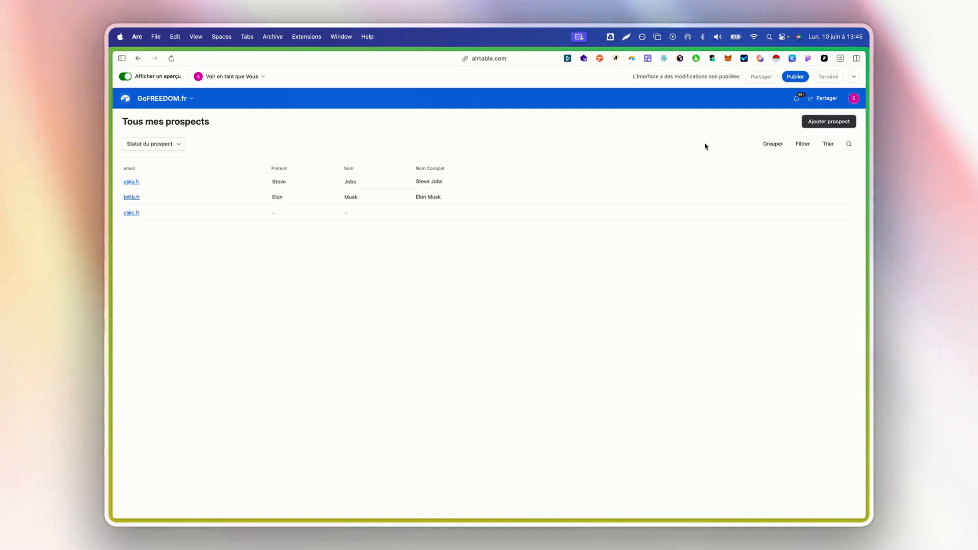
Open the Ajouter prospect form and set Statut du prospect to Premier Contact.
left_click(832, 121)
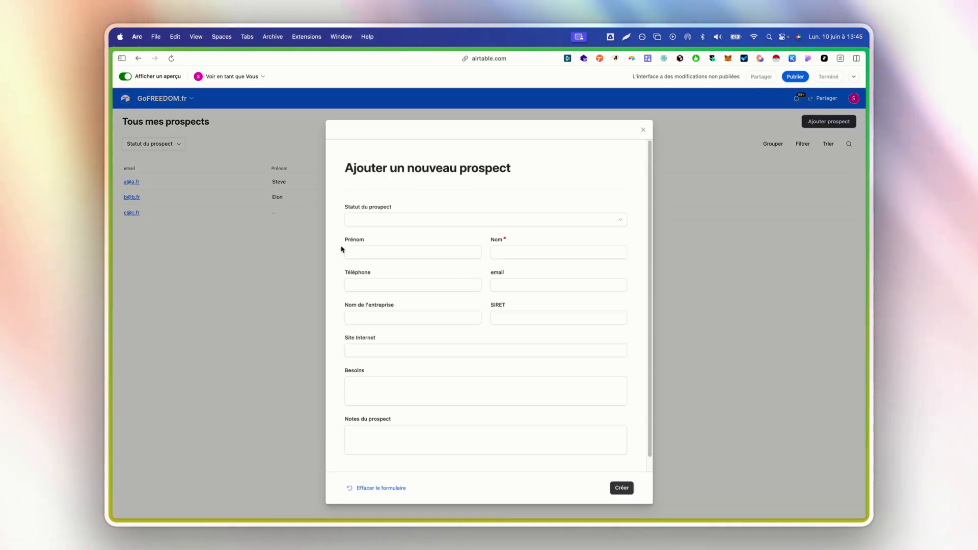
left_click(405, 221)
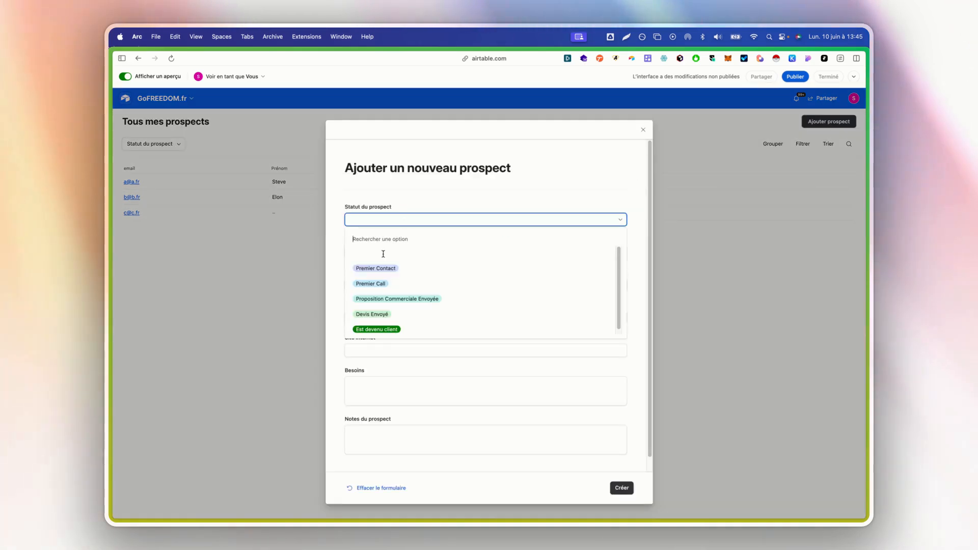
left_click(422, 270)
Enter the prospect's name, phone number, e-mail and company Microsoft.
left_click(384, 251)
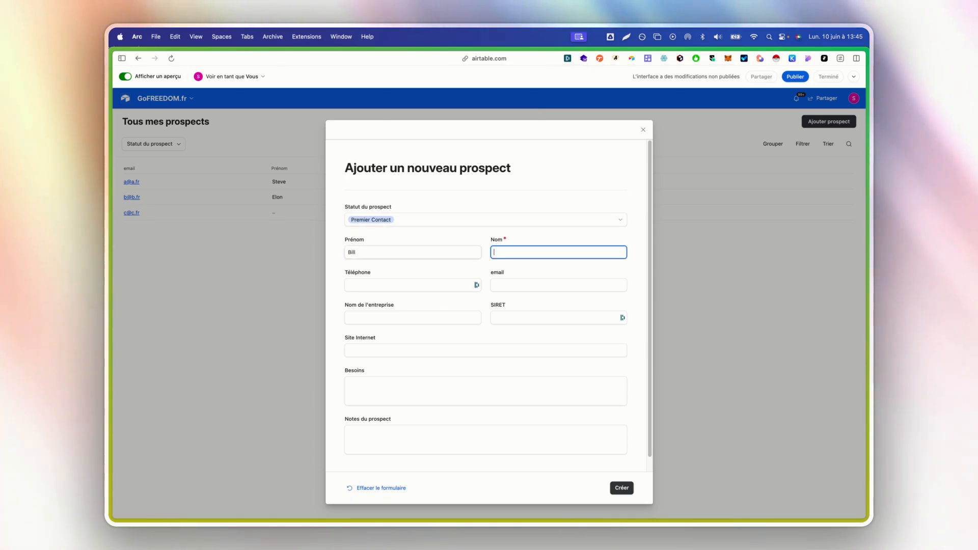
type("Gates")
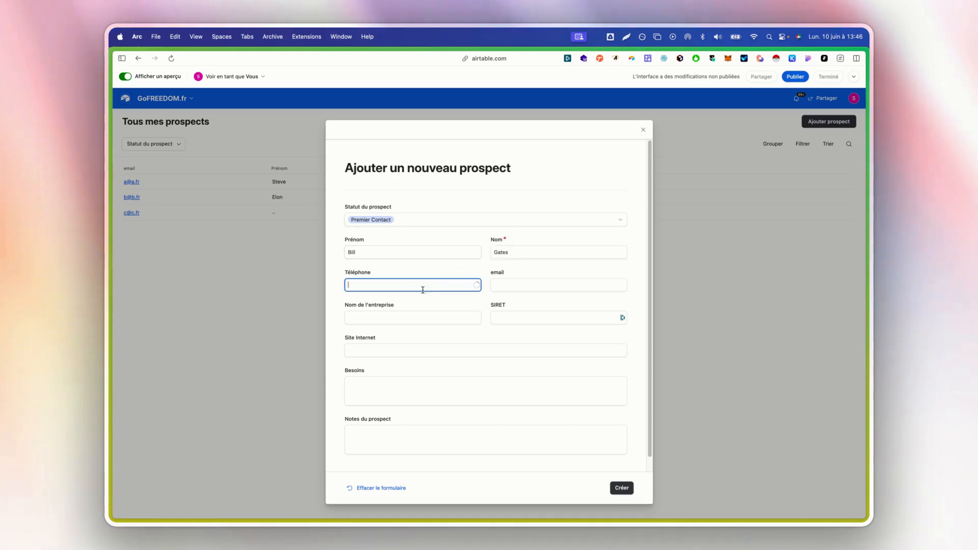
left_click(487, 274)
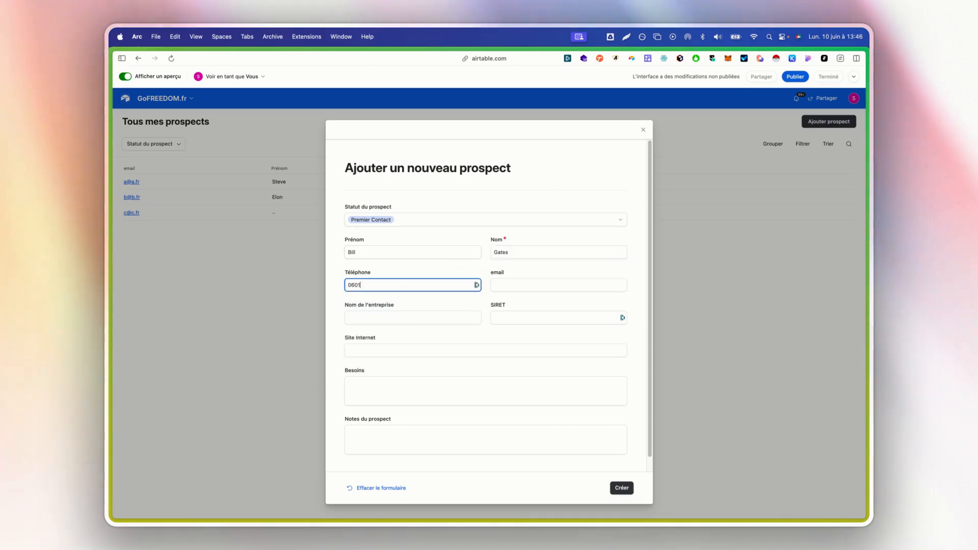
type("0601020304")
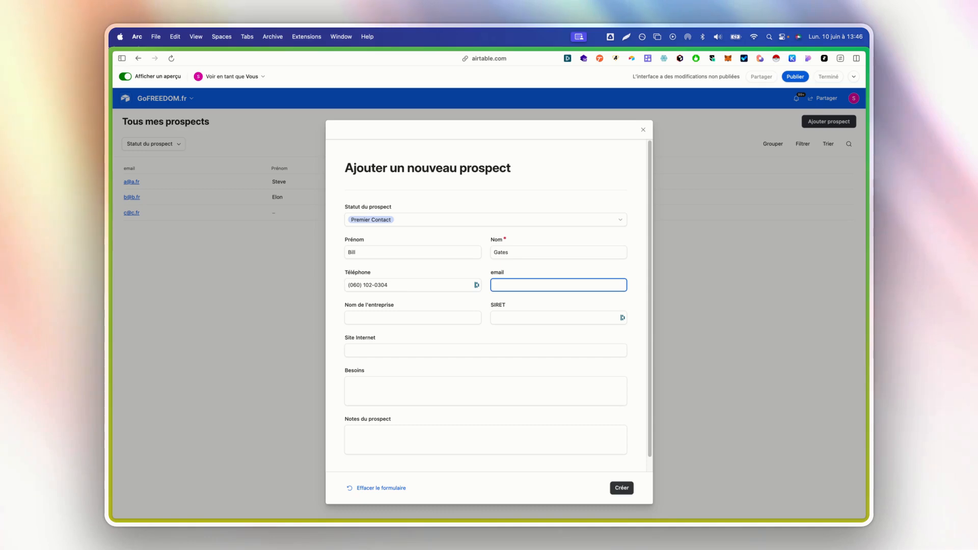
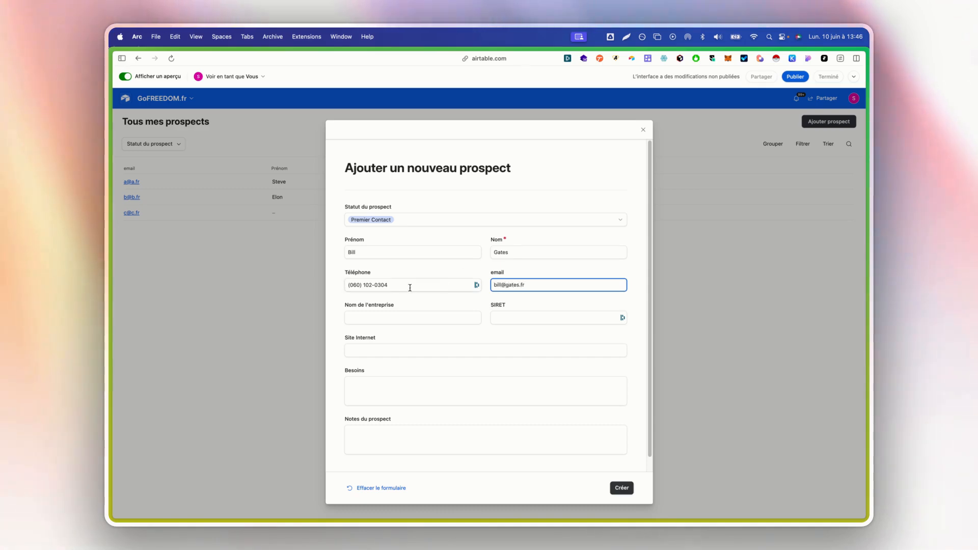
key("Tab")
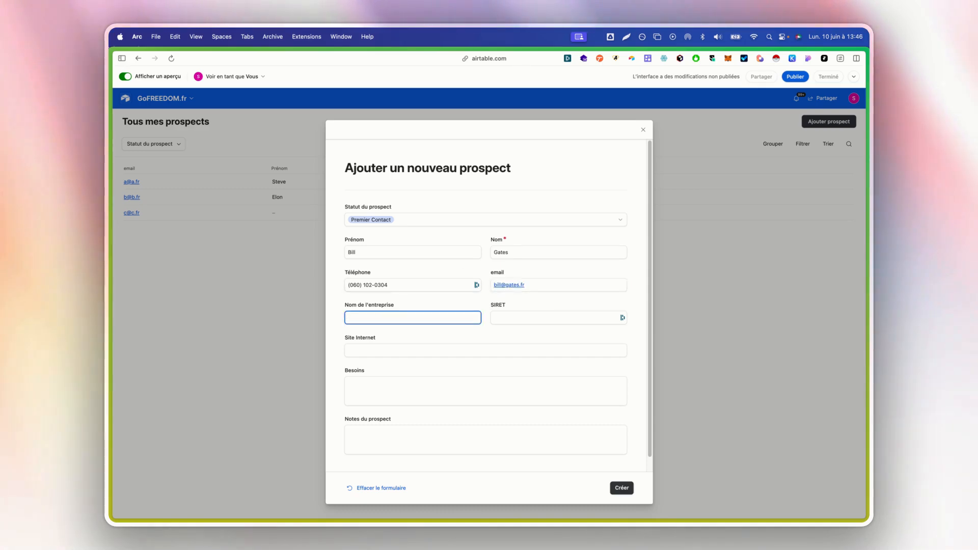
type("Microso")
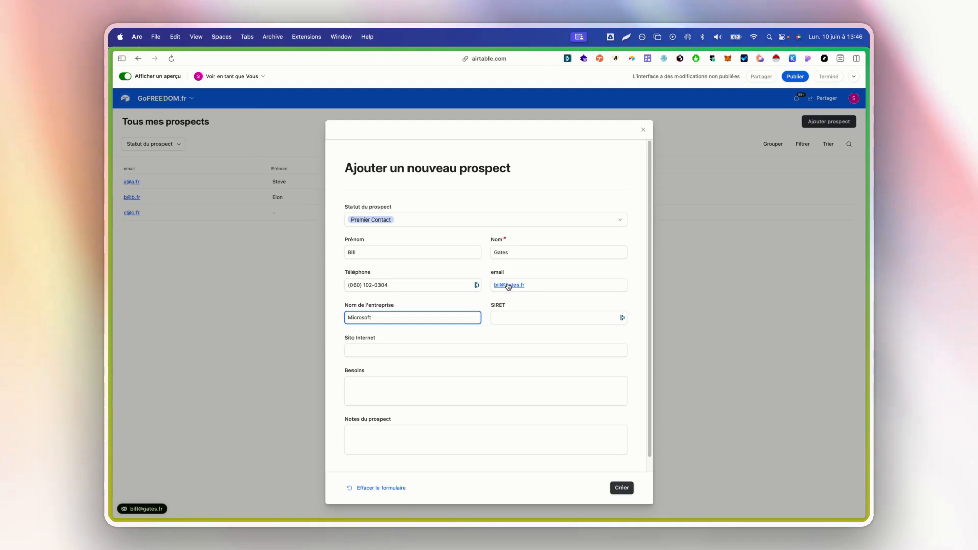
type("ft")
key("Tab")
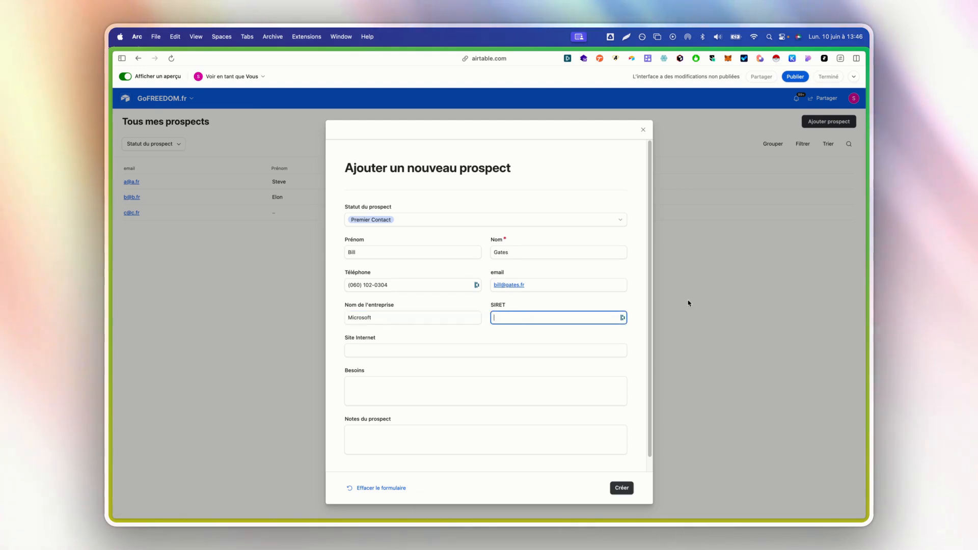
Replace the rejected SIRET entry with a valid 10-digit number.
type("a")
left_click(557, 329)
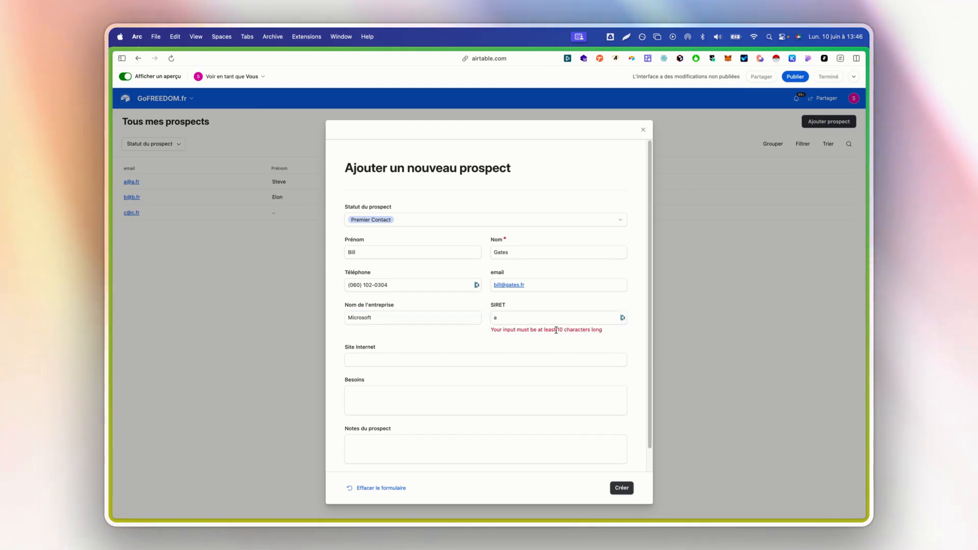
left_click_drag(491, 330, 515, 330)
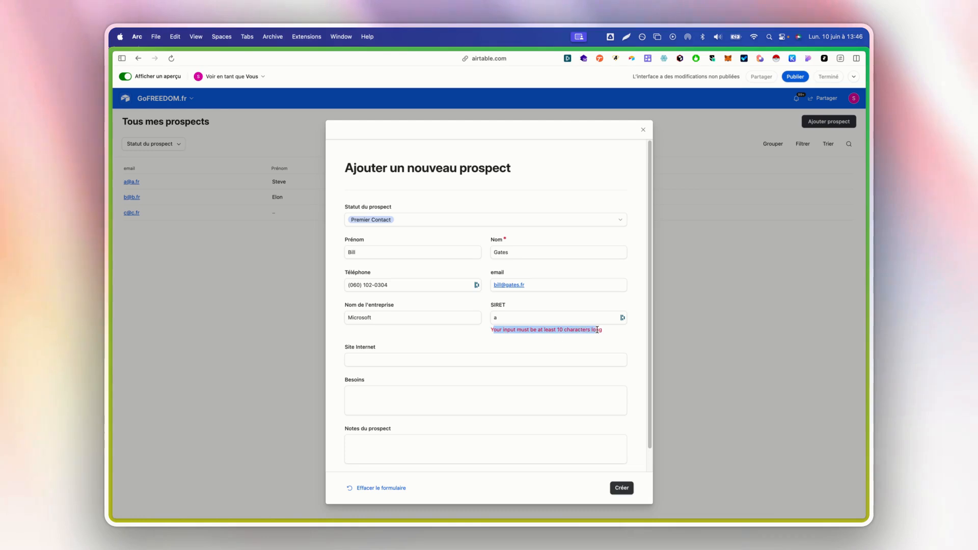
left_click_drag(597, 330, 603, 330)
double_click(572, 317)
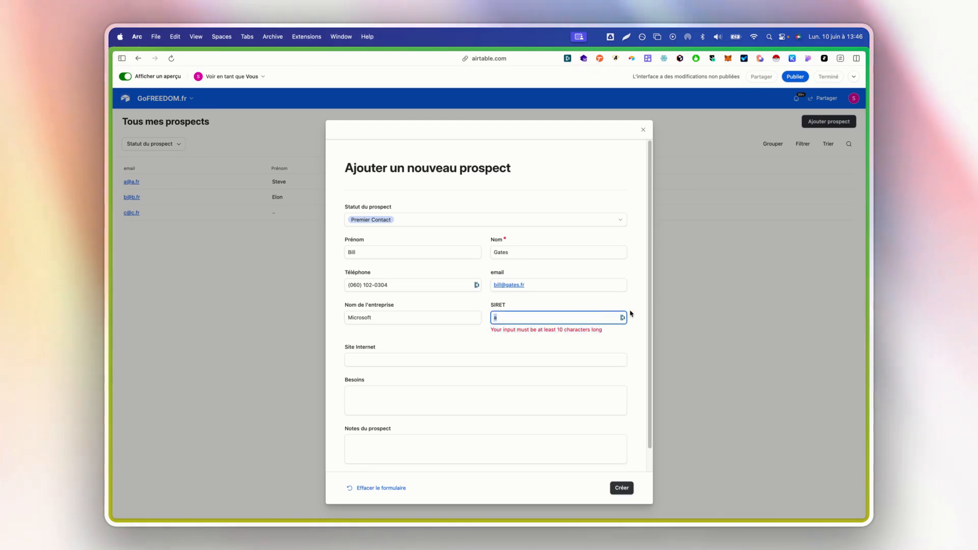
type("010203040")
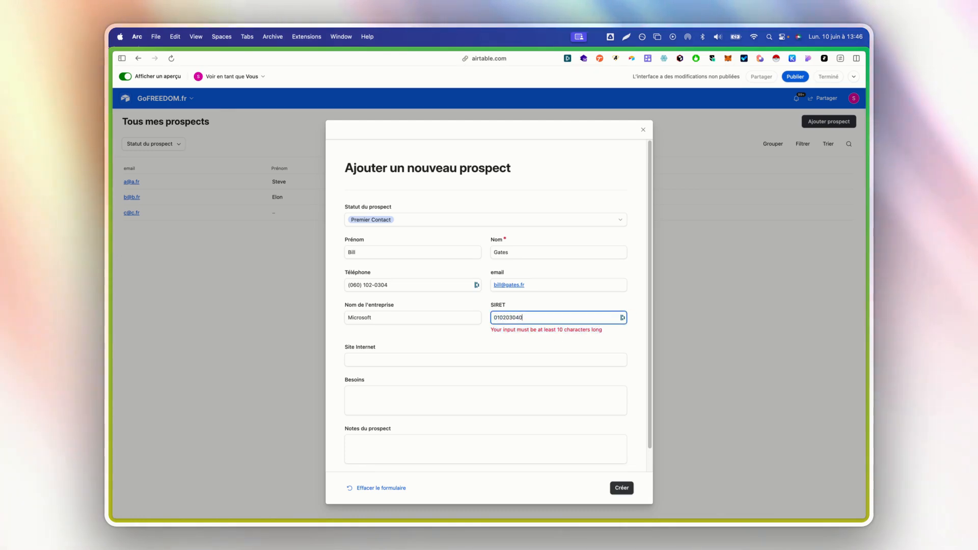
type("506")
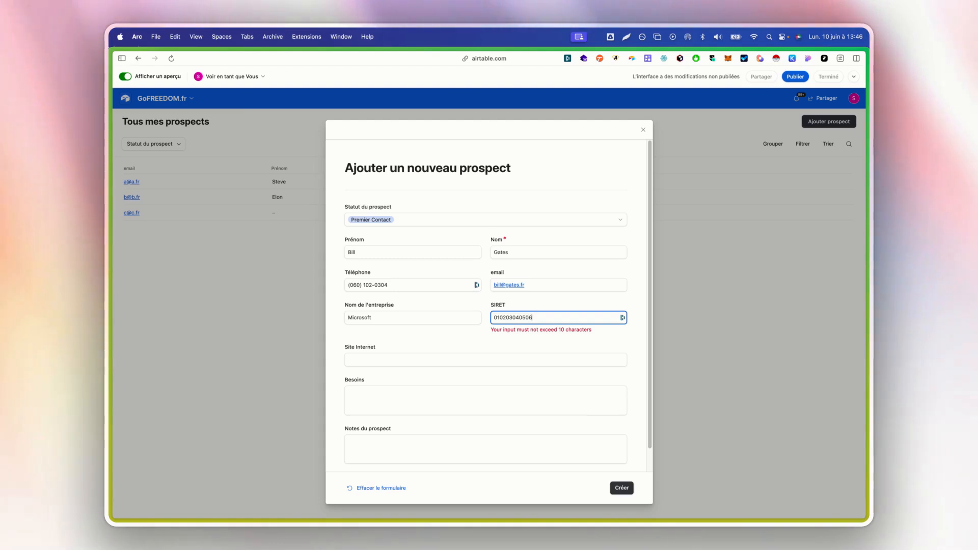
key("BackSpace")
key("BackSpace")
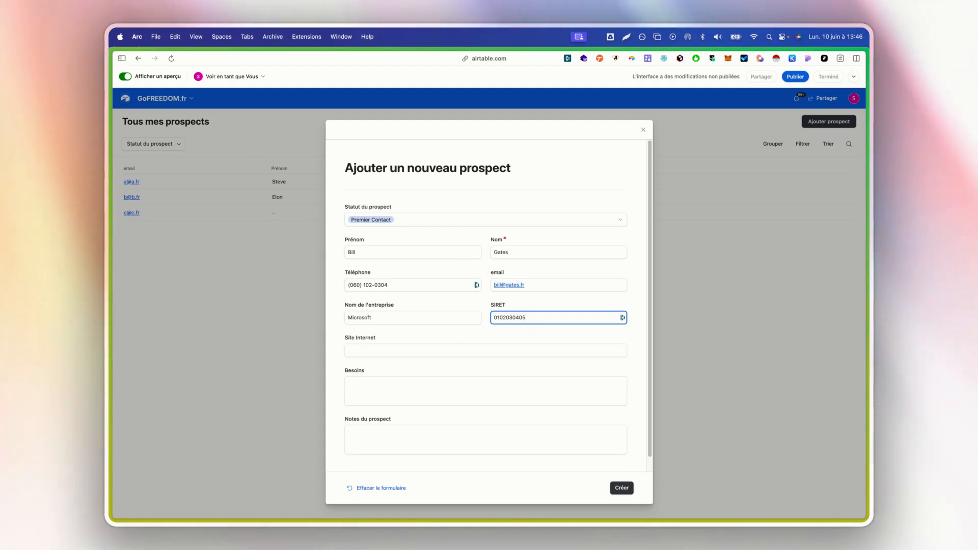
Enter website microsoft.com, Besoins 'D'un site' and a budget note, then create the prospect.
scroll(450, 349, "down", 1)
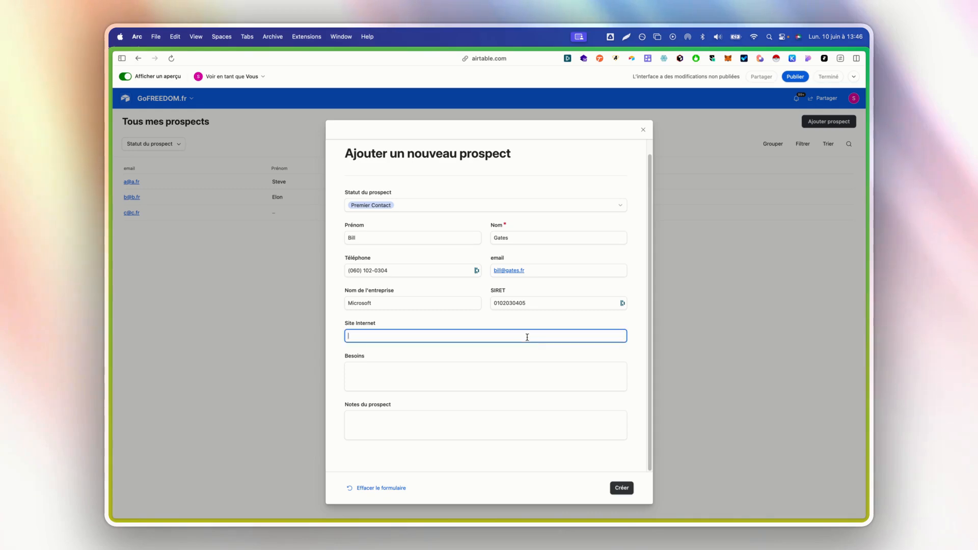
type("microsoft.com")
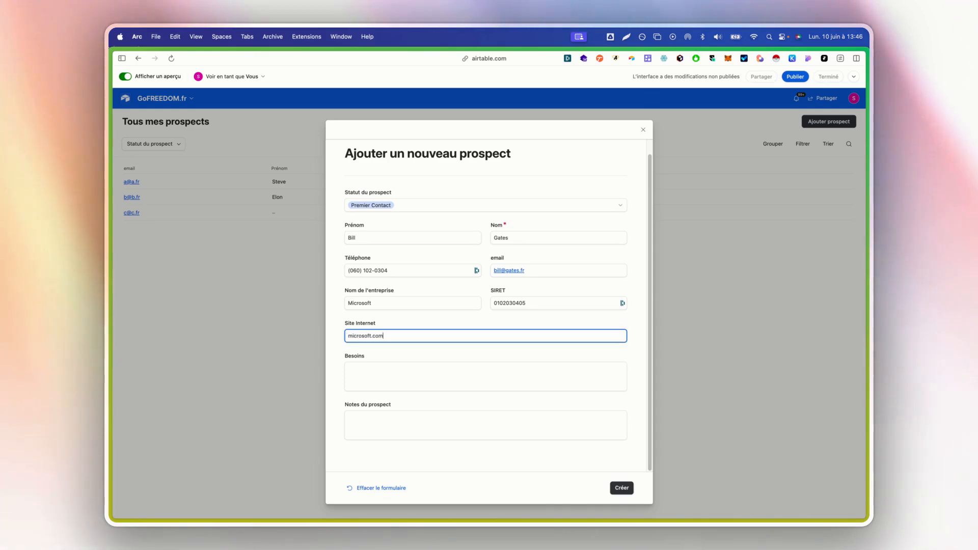
key("Tab")
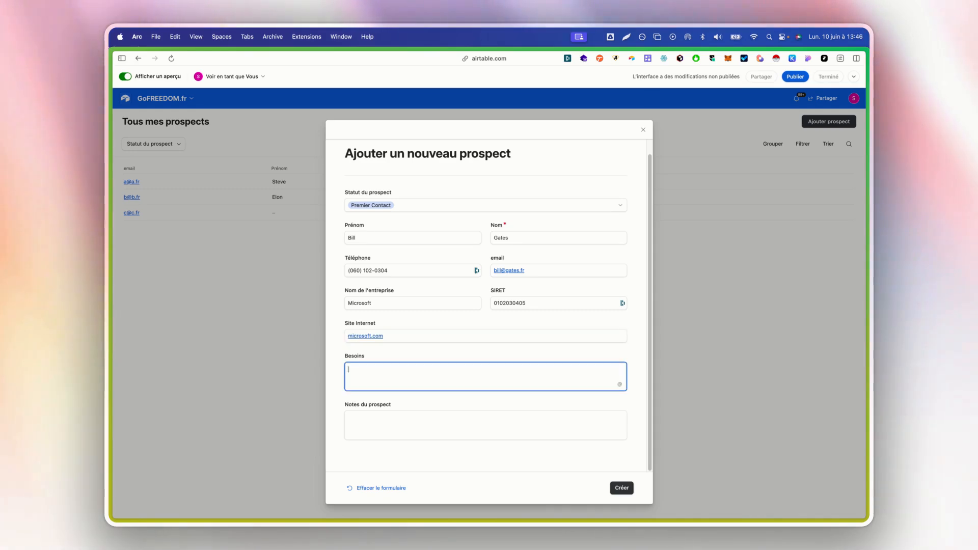
type("D'un site internet")
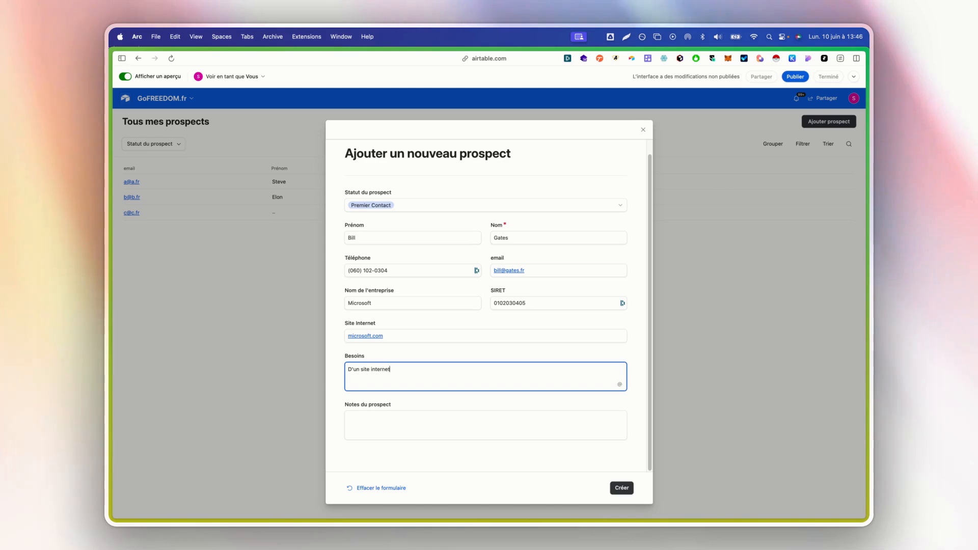
key("Tab")
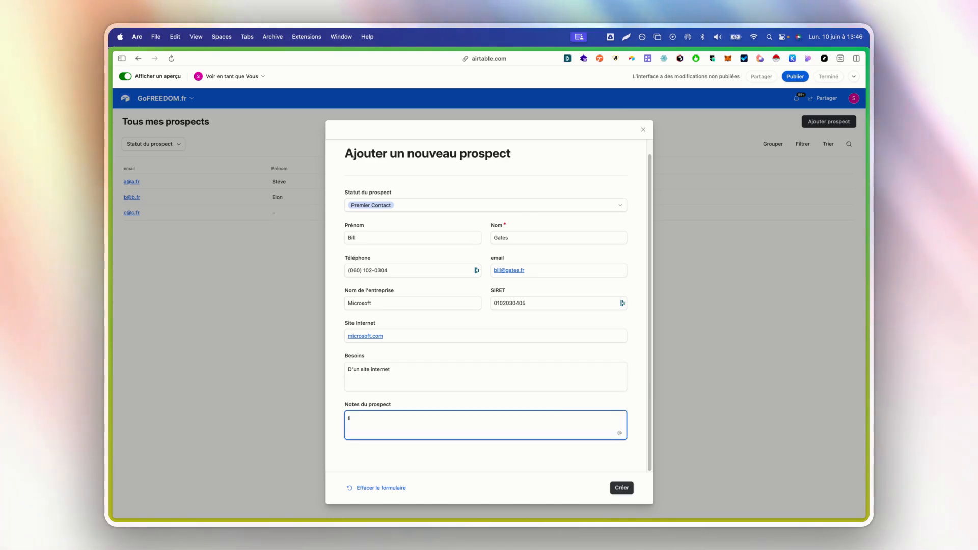
type("Il a du budget")
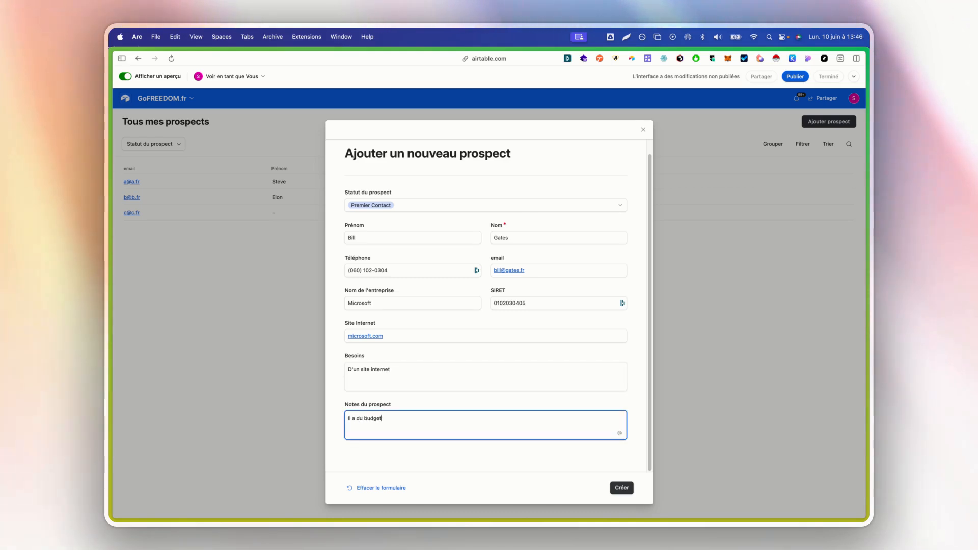
left_click(620, 489)
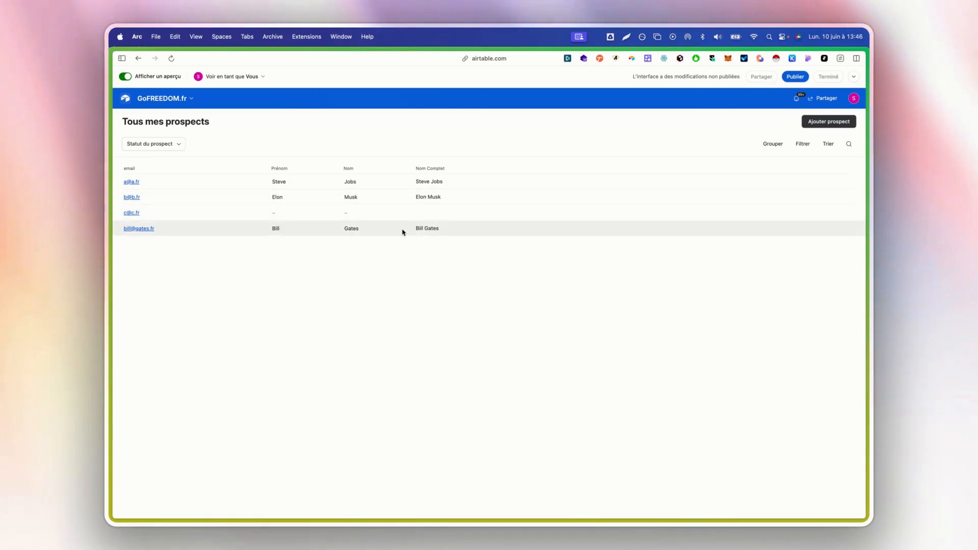
Leave preview and add then remove an email sort, leaving the prospects list unsorted.
left_click(127, 78)
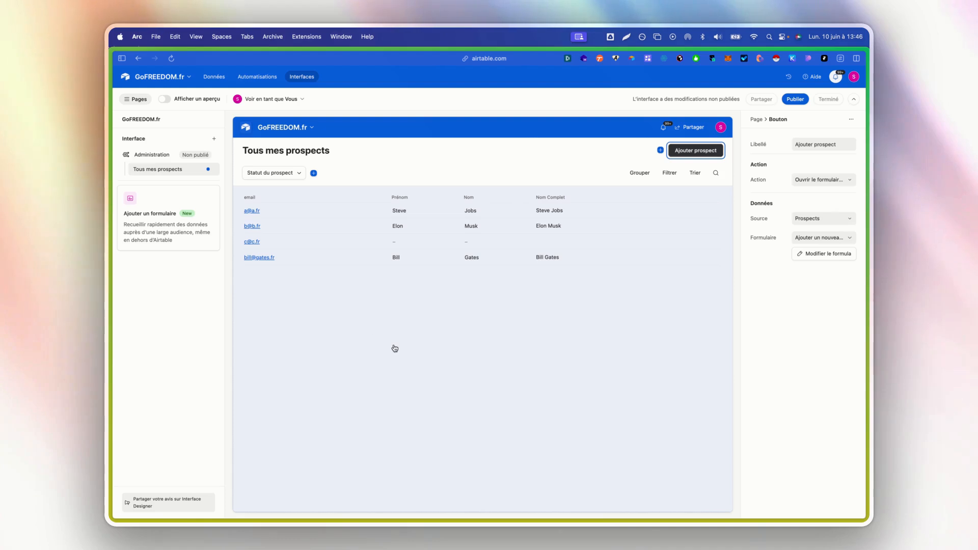
left_click(395, 349)
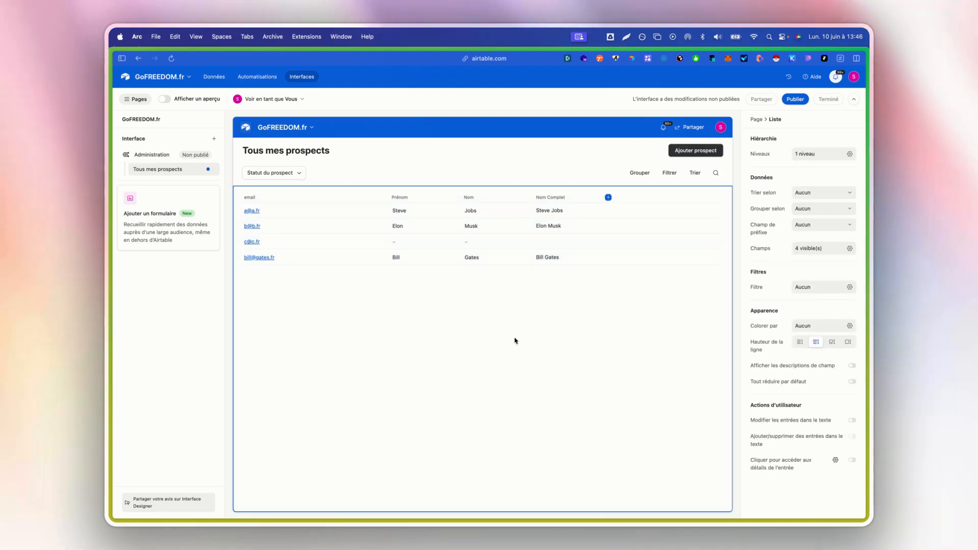
left_click(817, 192)
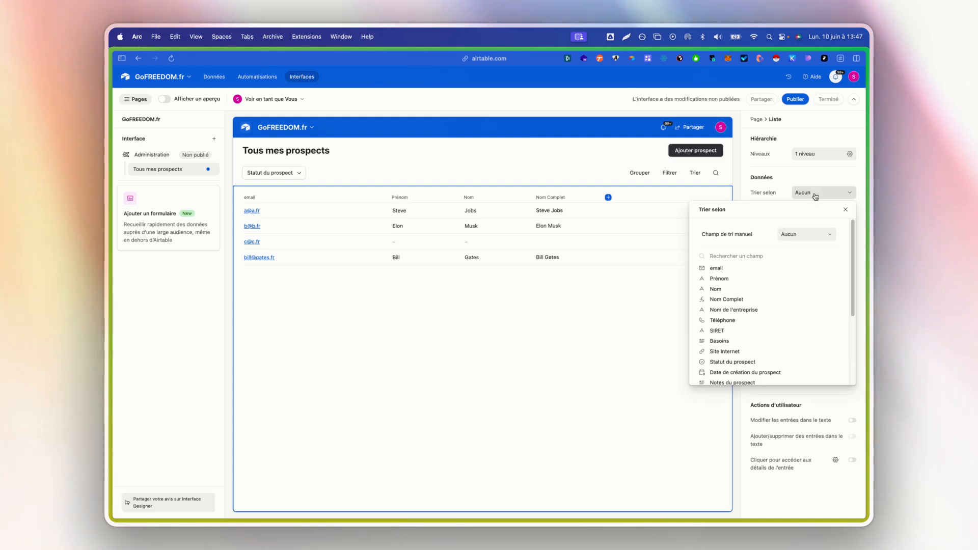
left_click(766, 273)
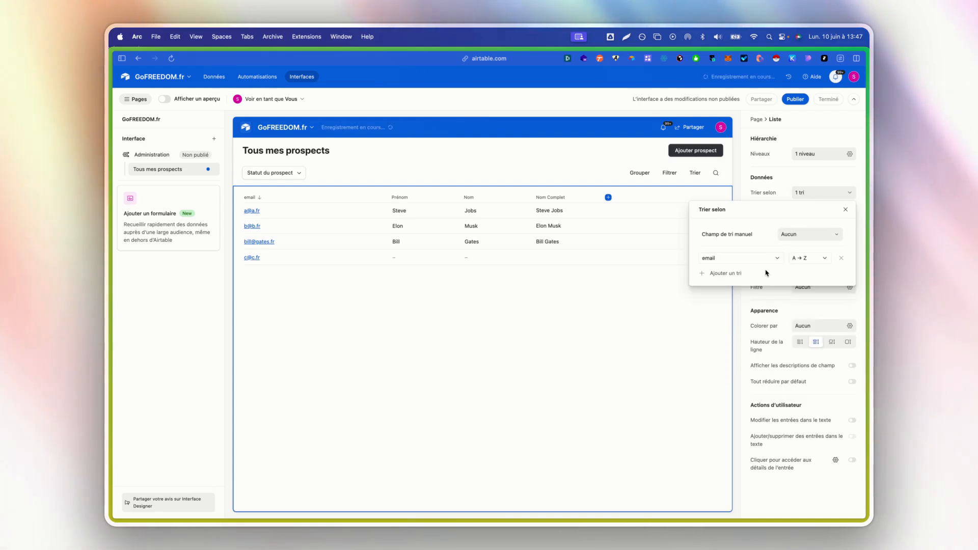
left_click(841, 258)
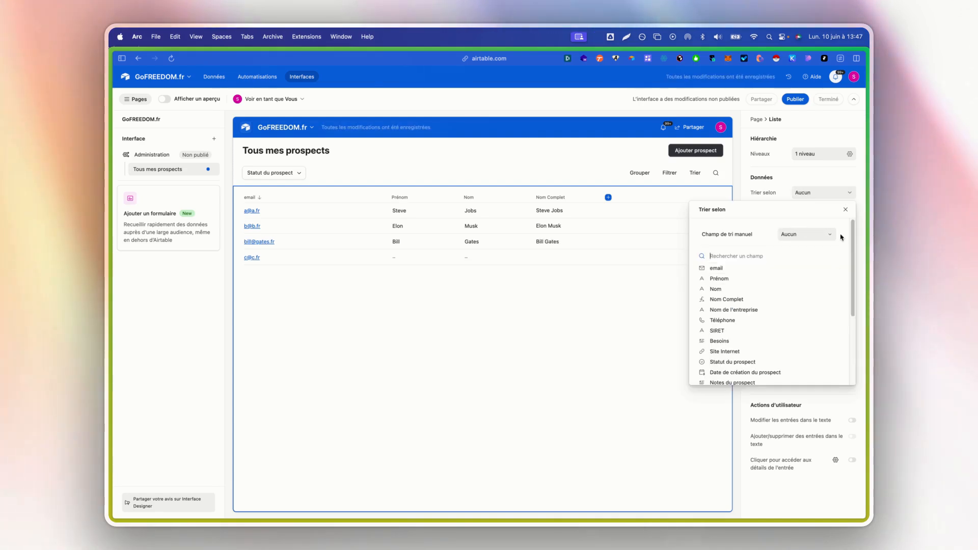
scroll(785, 290, "down", 5)
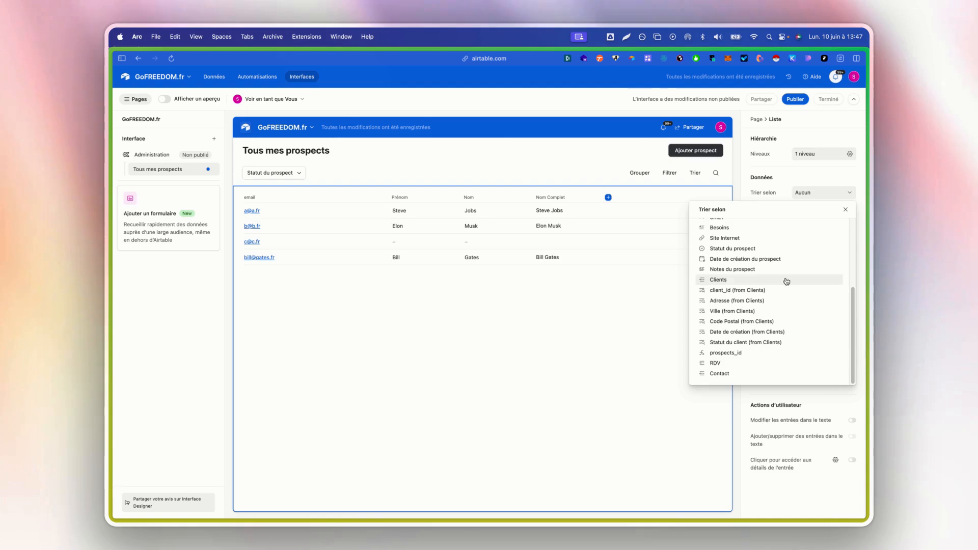
left_click(845, 211)
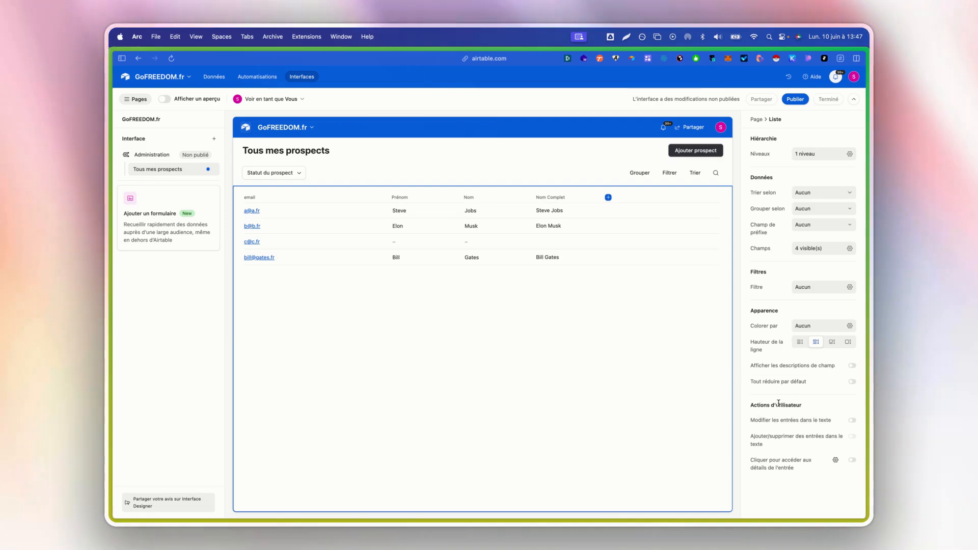
Enable inline editing of prospects in the list and test it in preview.
left_click(831, 425)
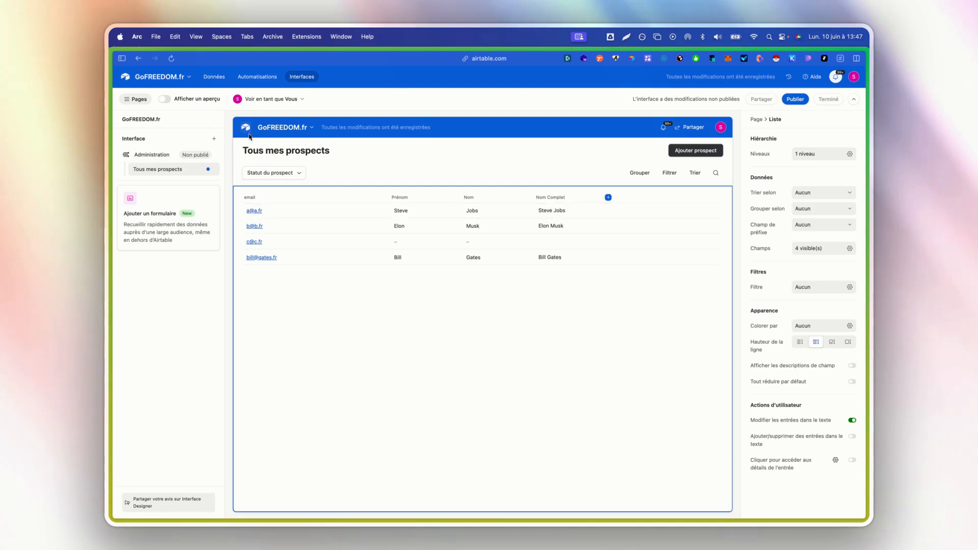
left_click(164, 100)
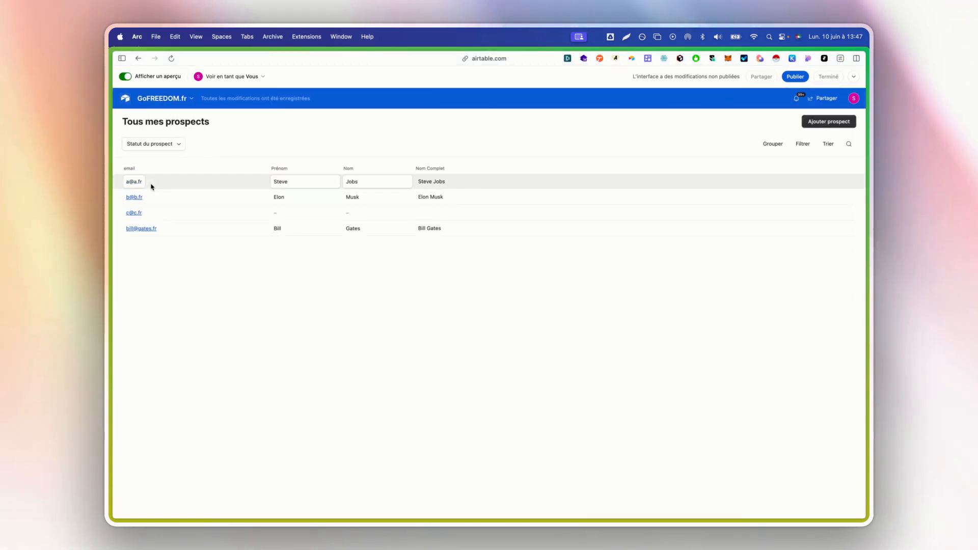
left_click(135, 182)
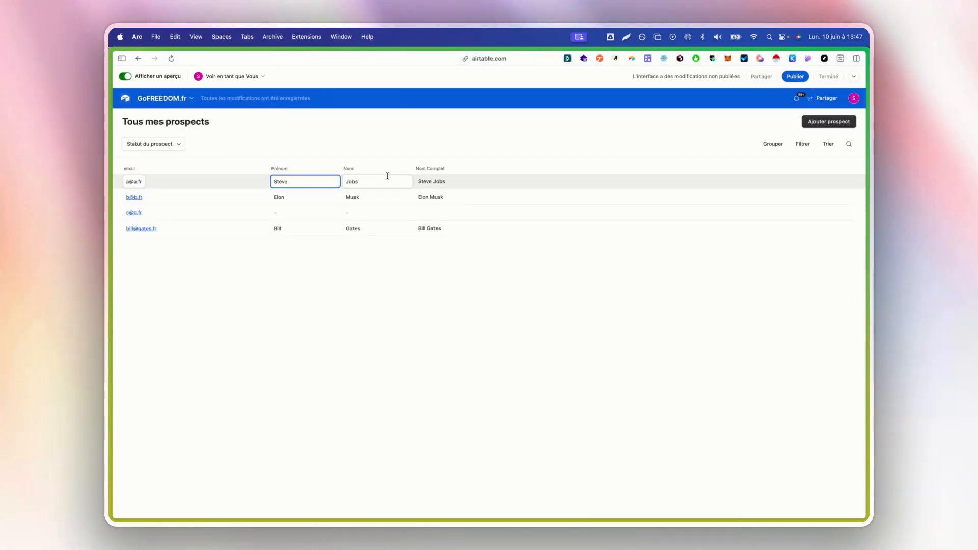
double_click(422, 181)
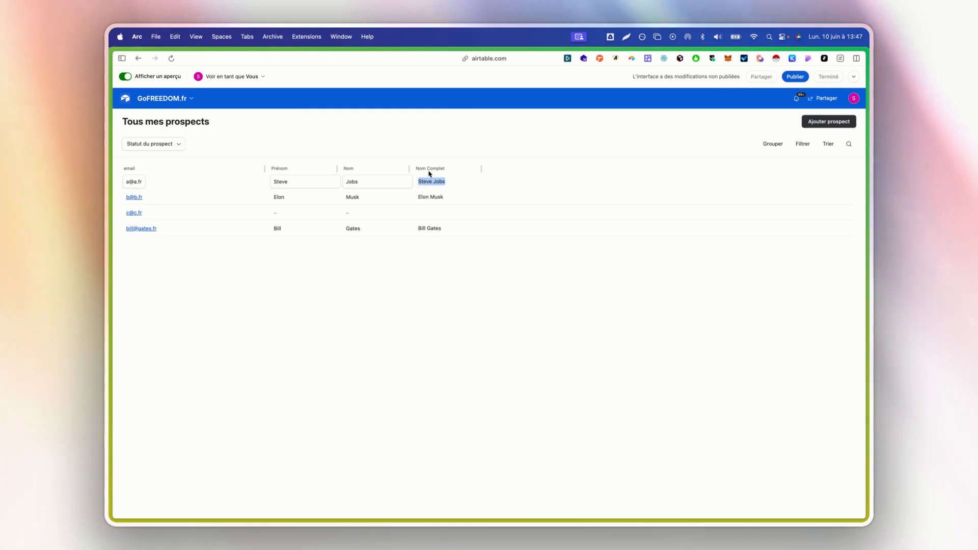
left_click(433, 170)
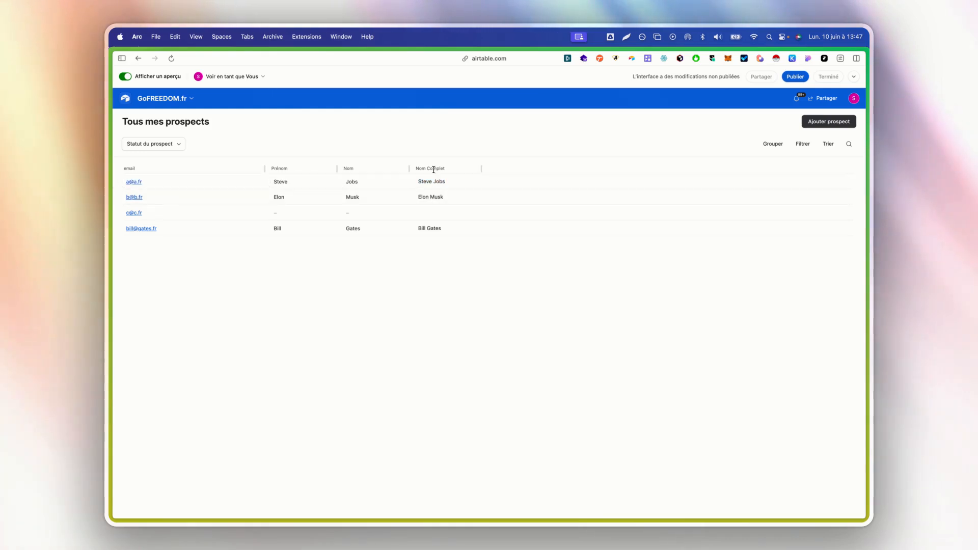
left_click(122, 77)
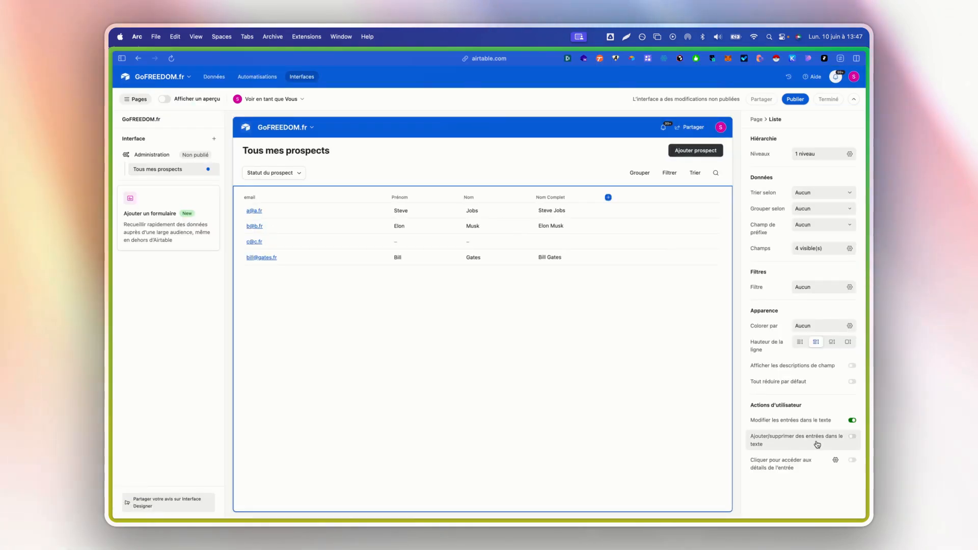
Allow adding and deleting prospects, then test by adding and deleting an empty row.
left_click(818, 444)
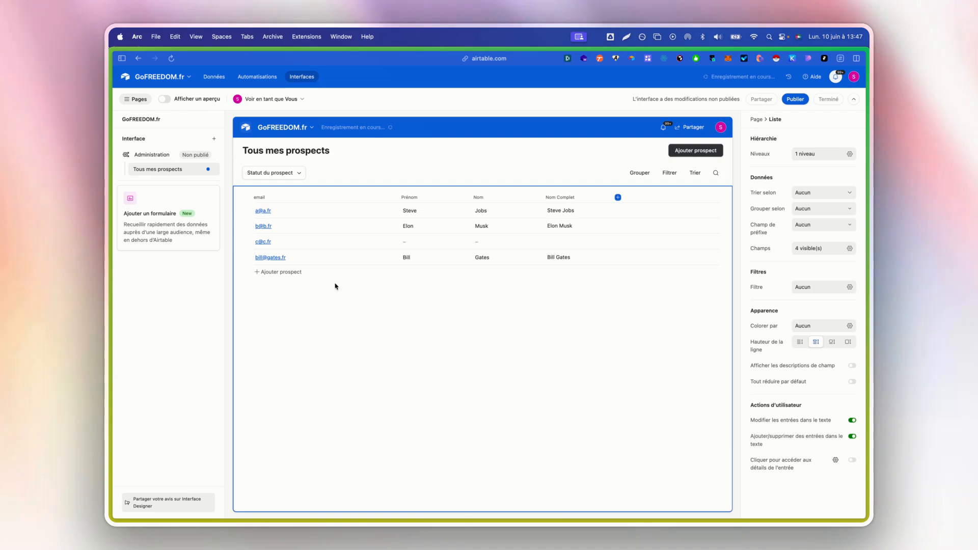
left_click(818, 439)
left_click(819, 439)
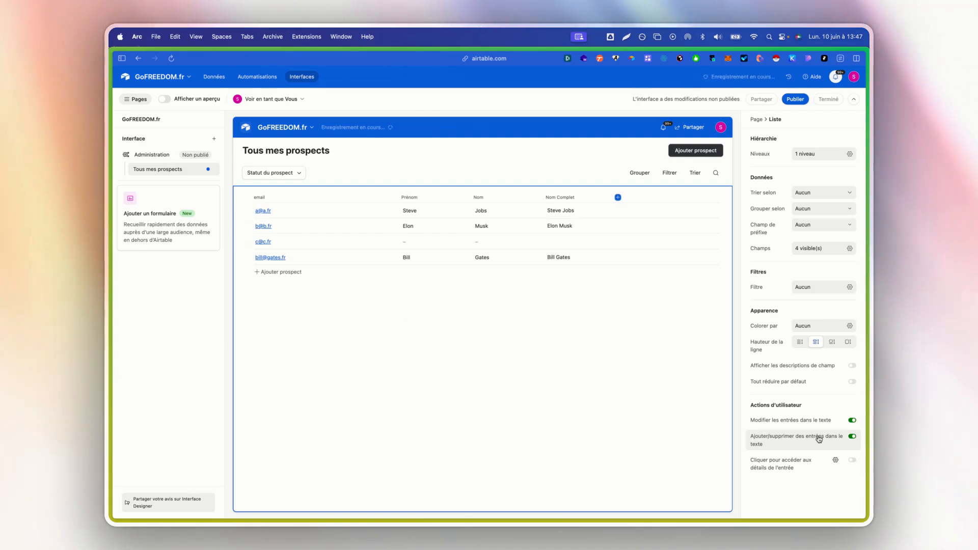
left_click(165, 100)
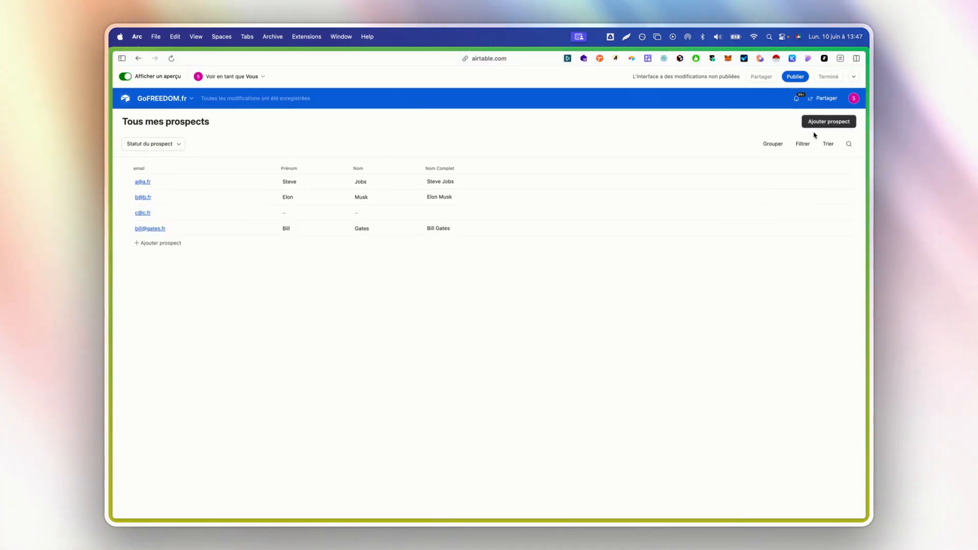
left_click(158, 243)
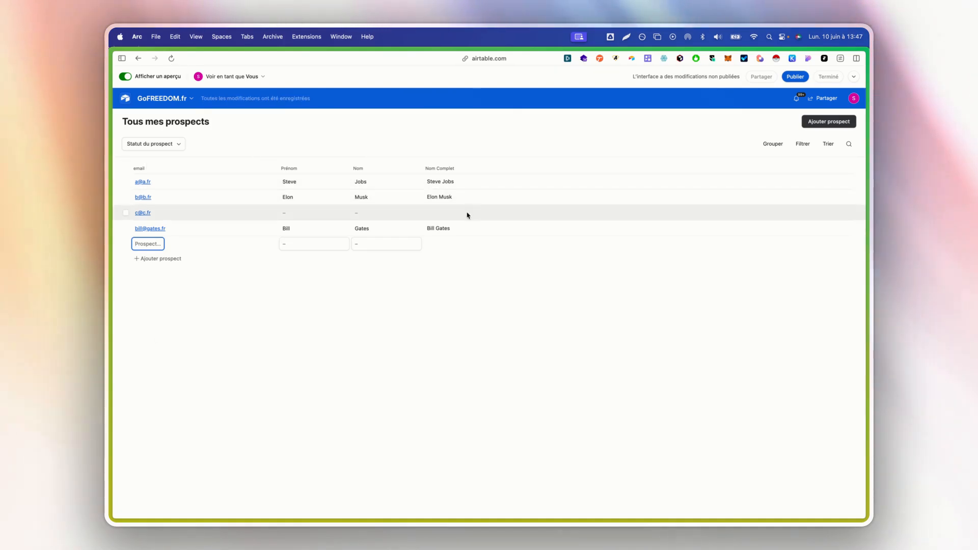
left_click(359, 296)
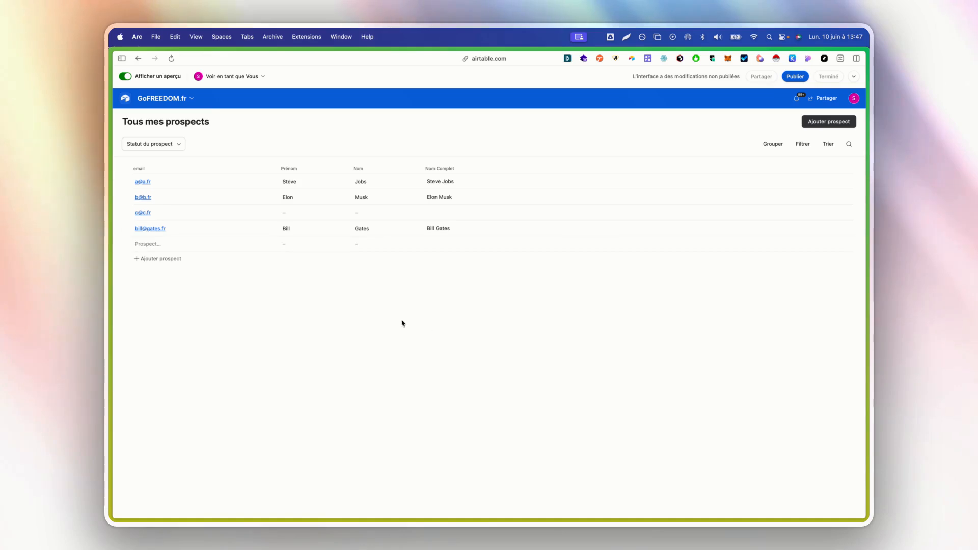
right_click(195, 248)
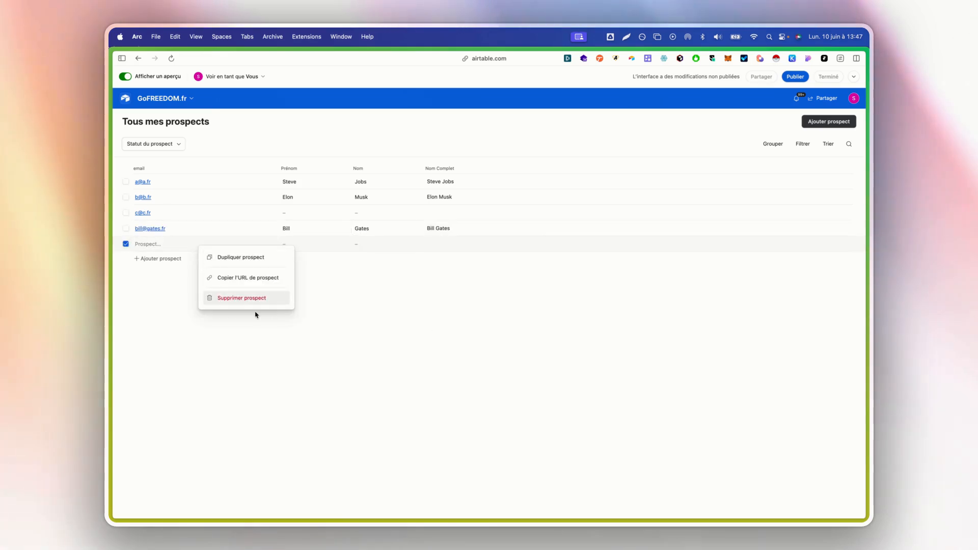
left_click(233, 299)
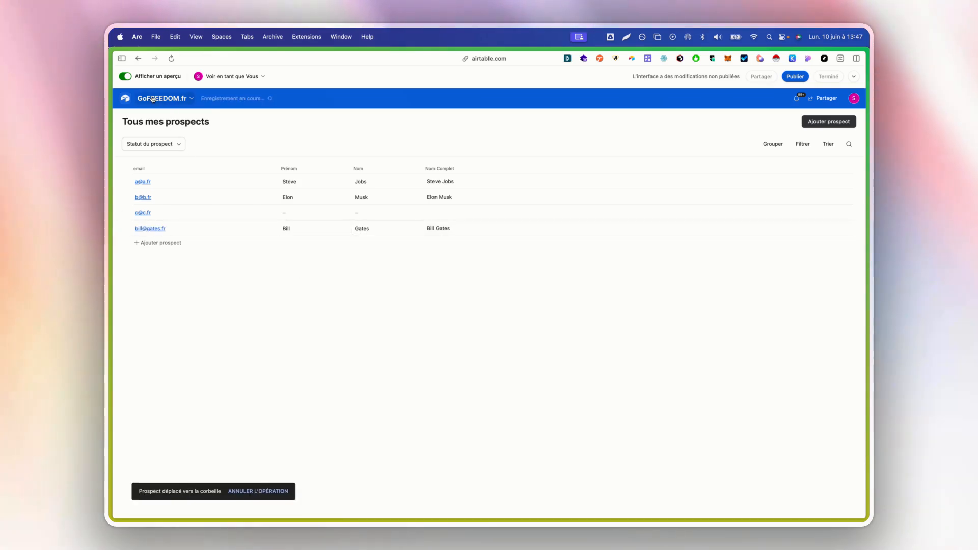
left_click(124, 77)
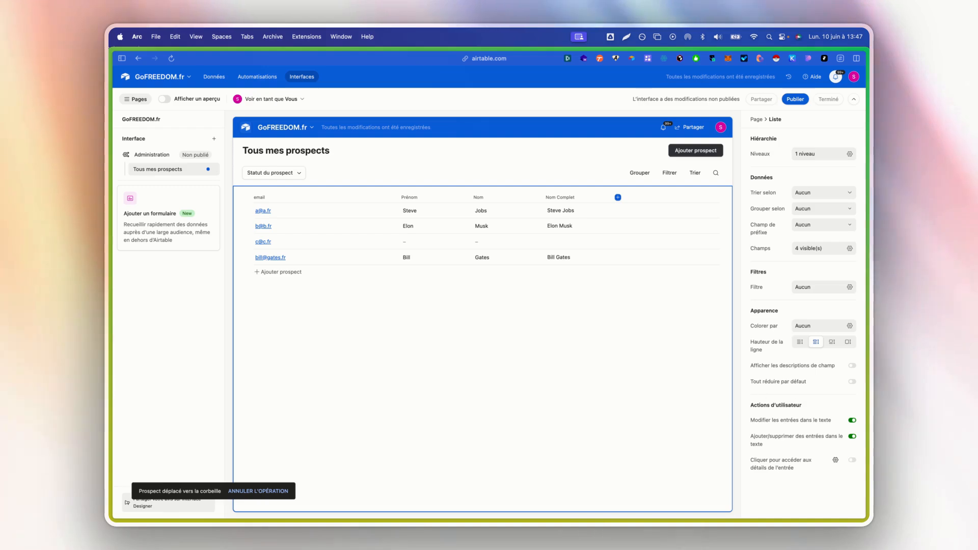
Turn on clicking a prospect to open its record detail page.
left_click(834, 461)
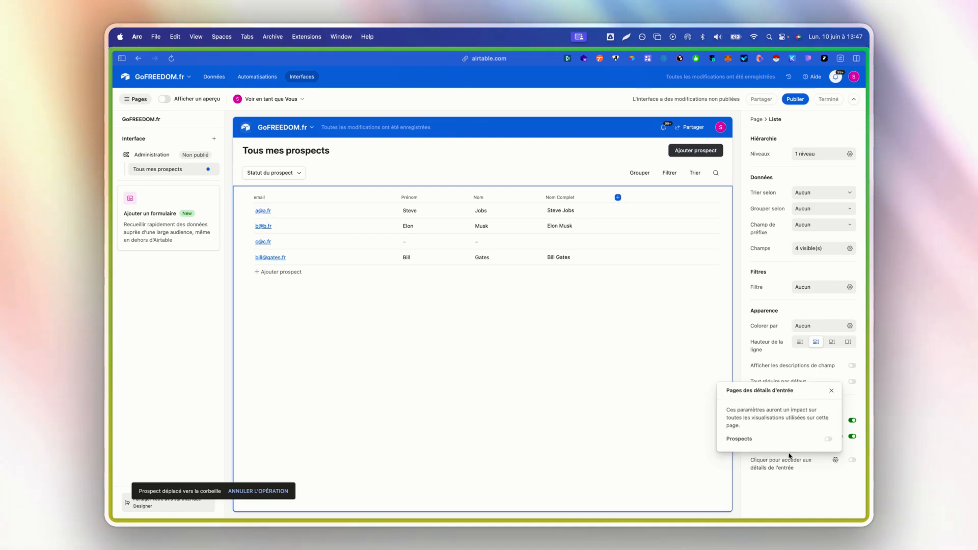
left_click(799, 474)
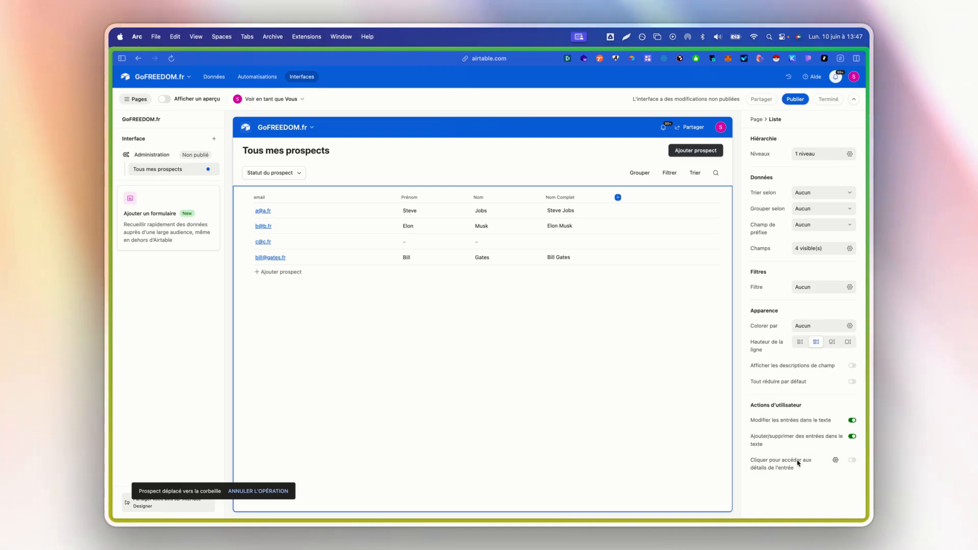
left_click(850, 464)
left_click(810, 442)
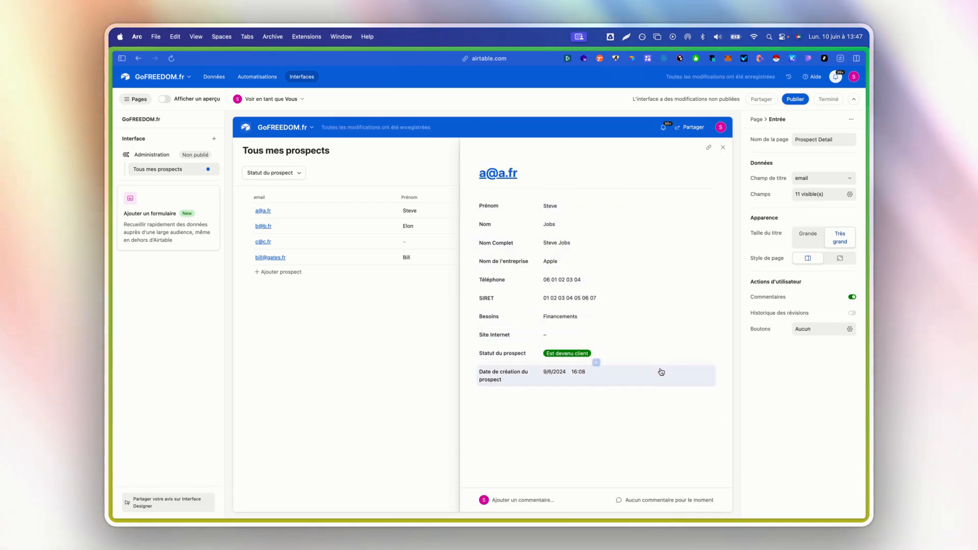
Preview opening the first prospect's details, then return to the Prospect Detail editor.
left_click(164, 99)
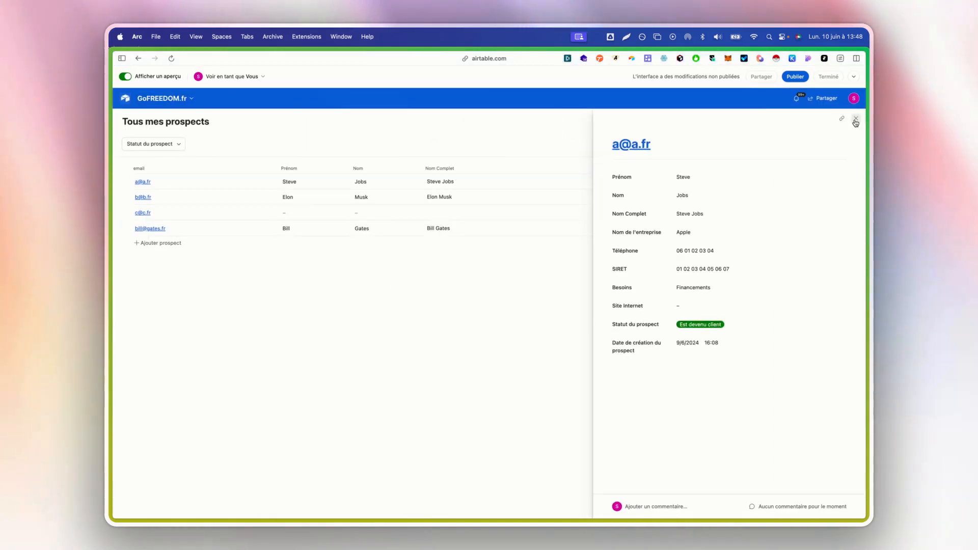
left_click(856, 118)
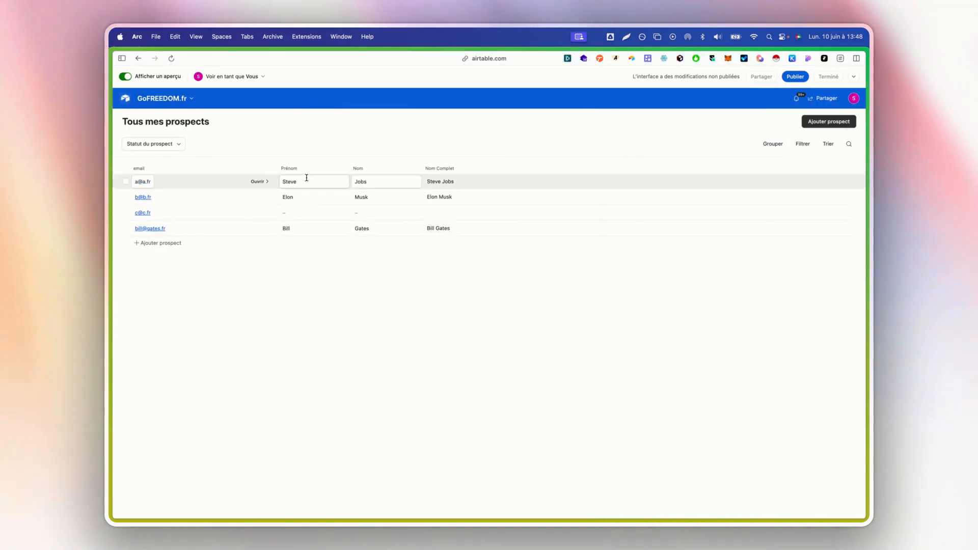
left_click(257, 184)
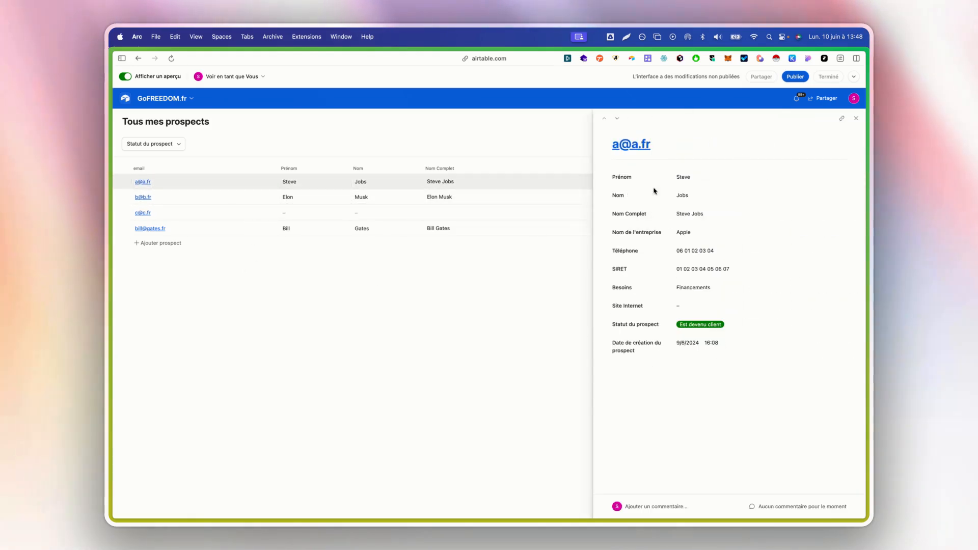
left_click_drag(652, 192, 687, 212)
left_click(674, 250)
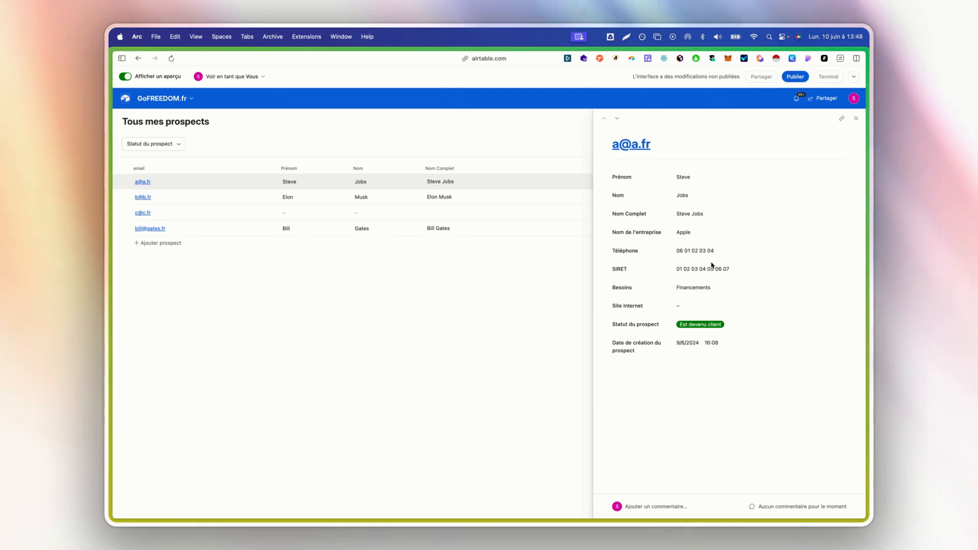
left_click(130, 78)
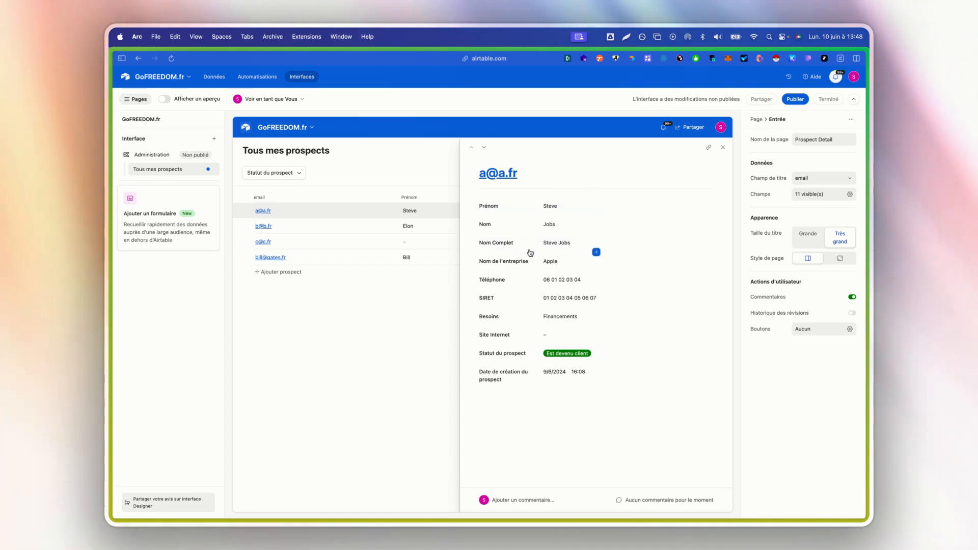
Set the record detail page's title field to Nom Complet.
left_click_drag(594, 244, 548, 197)
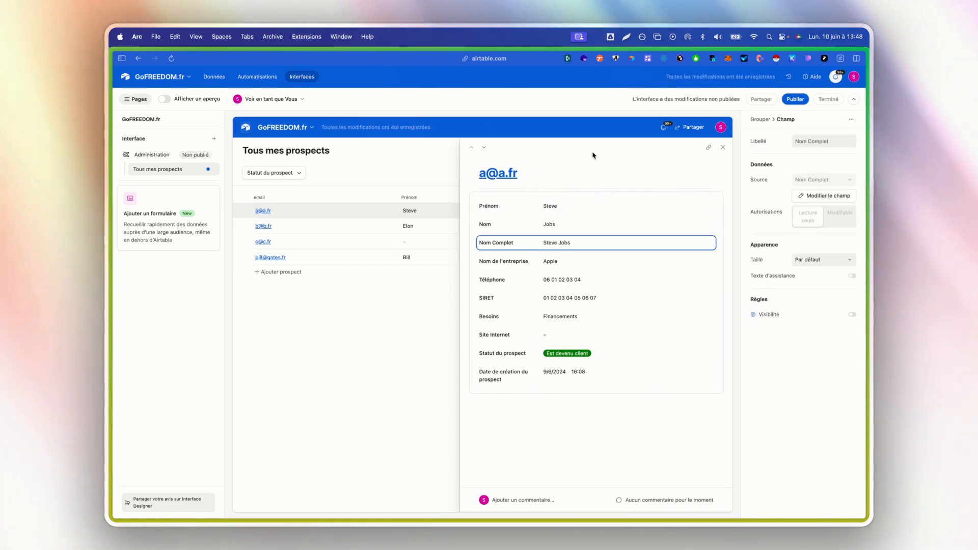
left_click(611, 443)
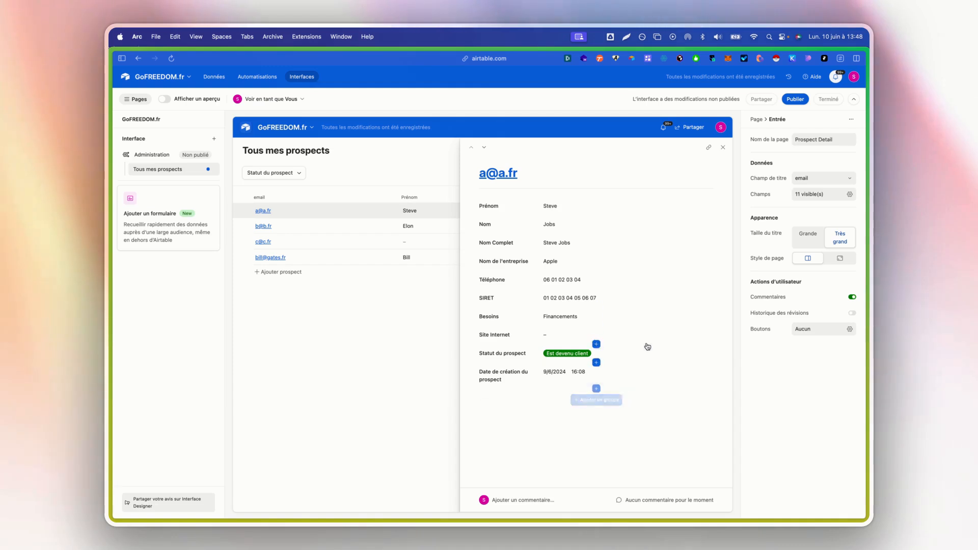
left_click(805, 178)
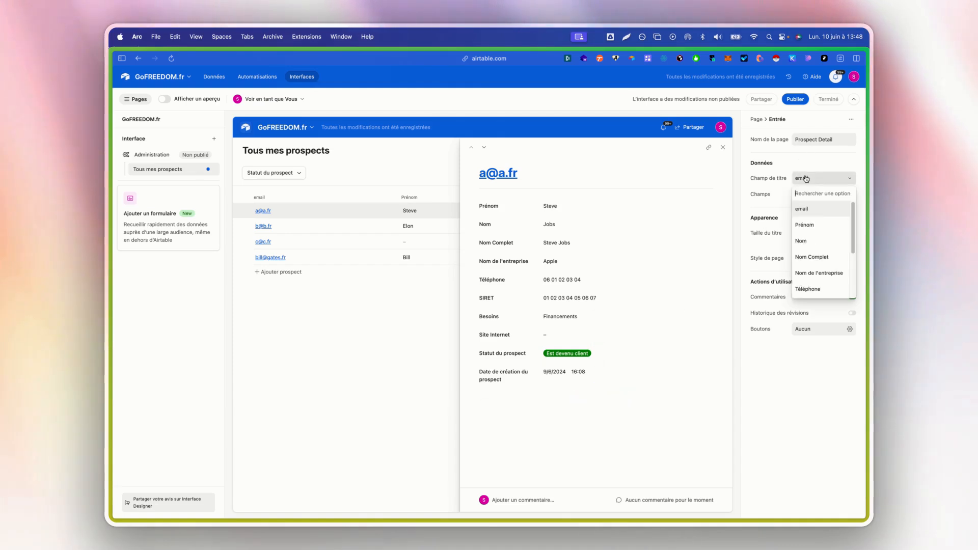
left_click(818, 257)
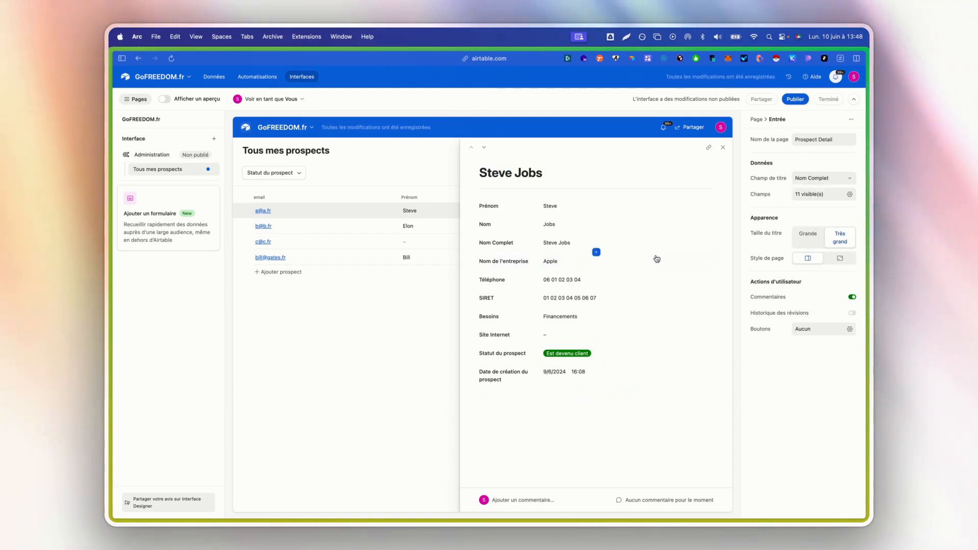
Remove the Nom Complet field row and add the email field at the top.
left_click(610, 245)
left_click(711, 241)
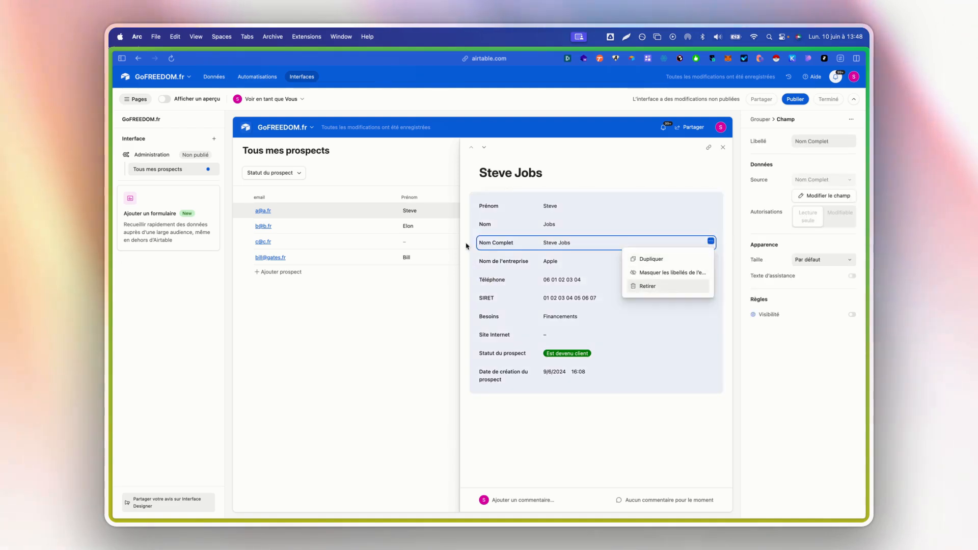
left_click(676, 286)
left_click(596, 197)
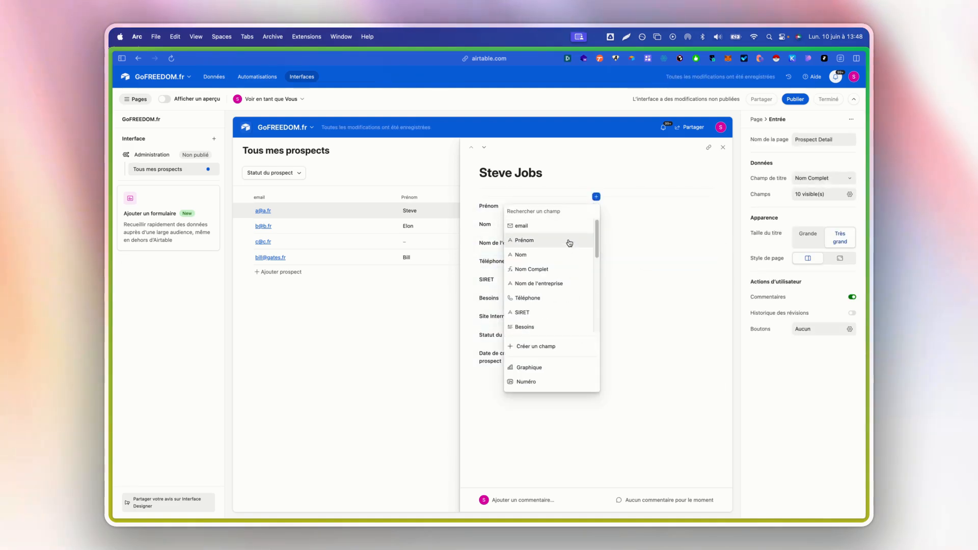
left_click(553, 226)
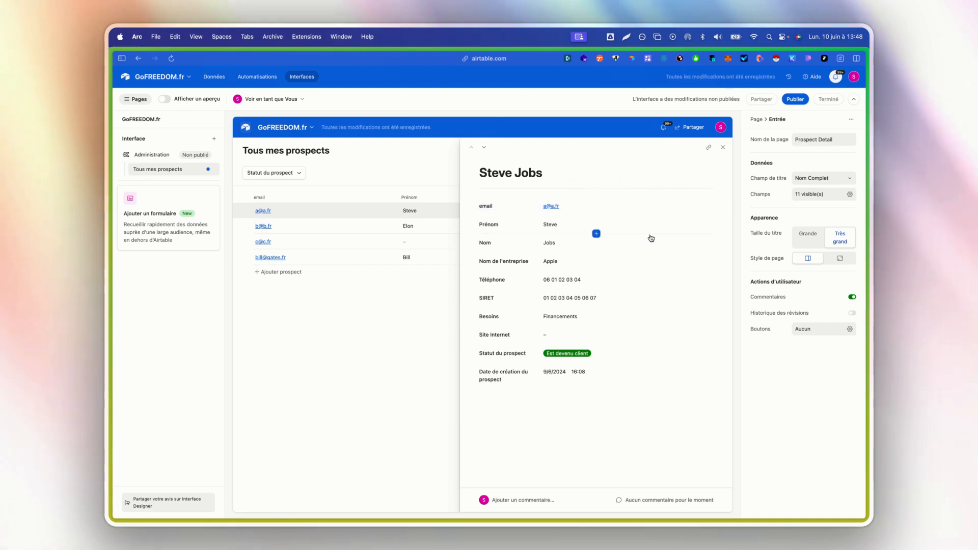
left_click(635, 209)
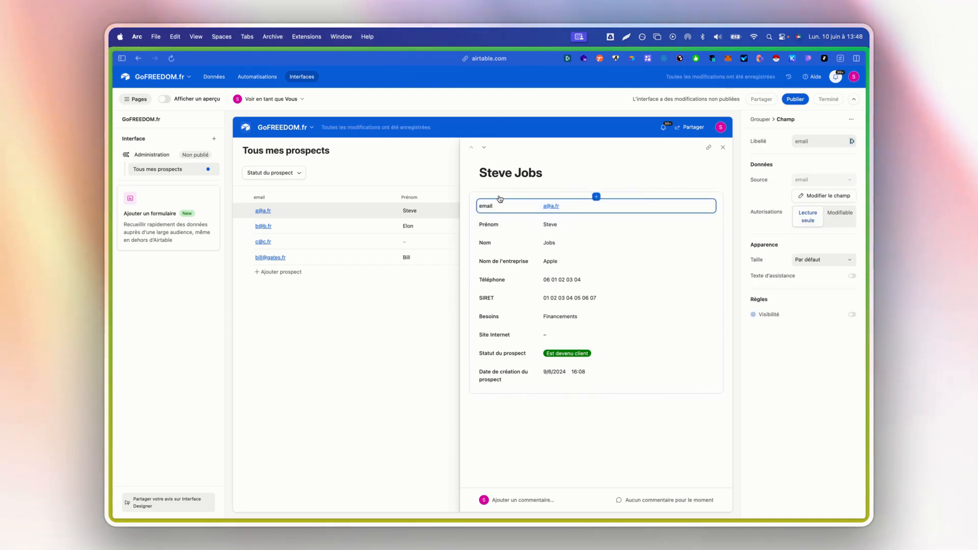
Set the email, Prénom, Nom and Téléphone fields to Modifiable.
left_click(840, 214)
left_click(674, 231)
left_click(840, 214)
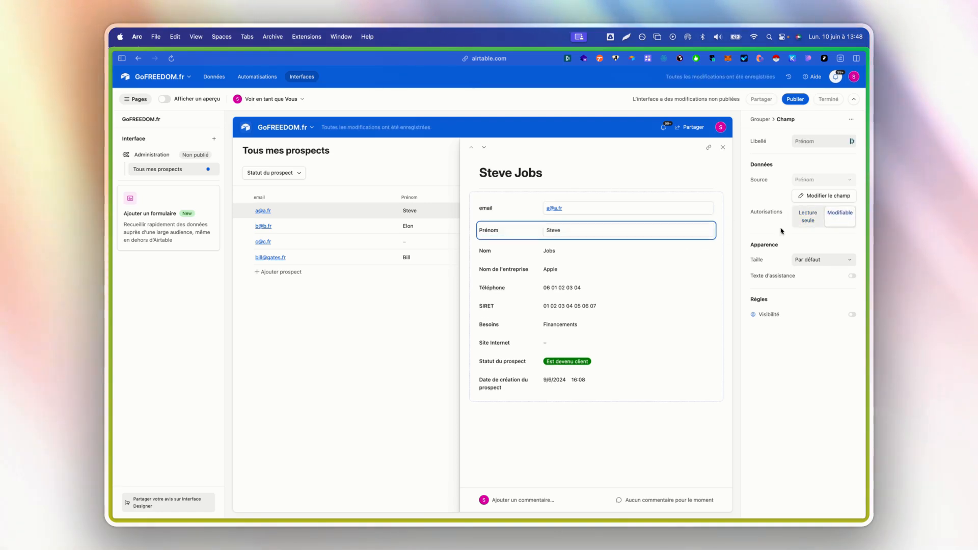
left_click(604, 253)
left_click(841, 214)
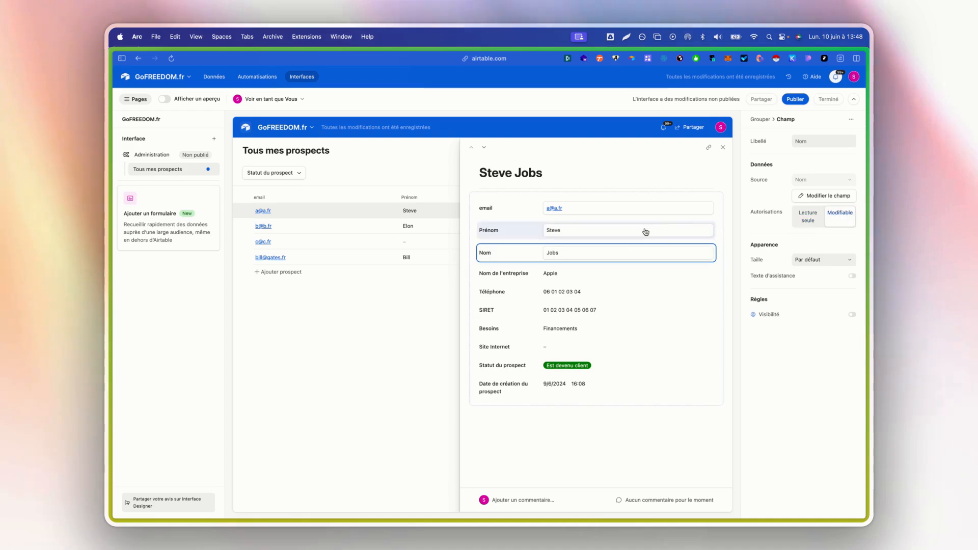
left_click(652, 275)
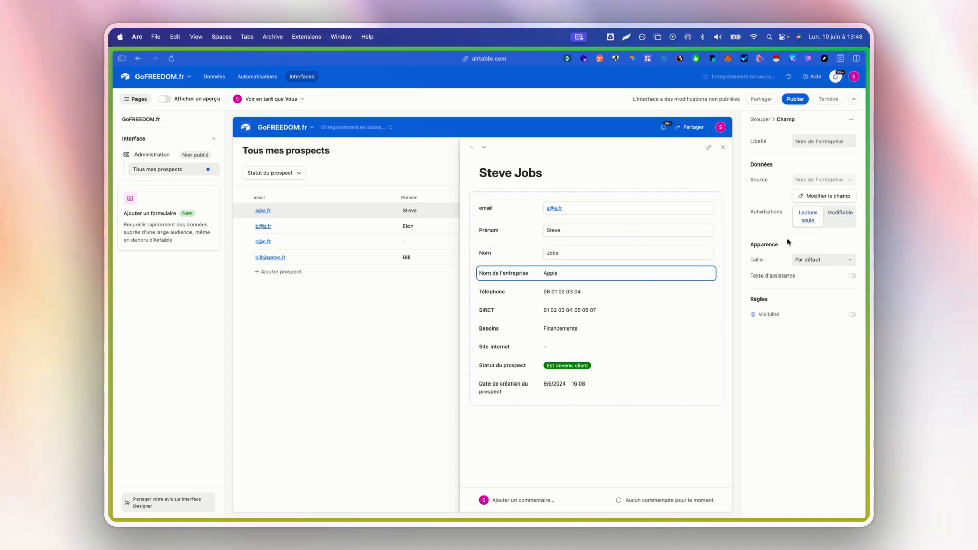
left_click(636, 300)
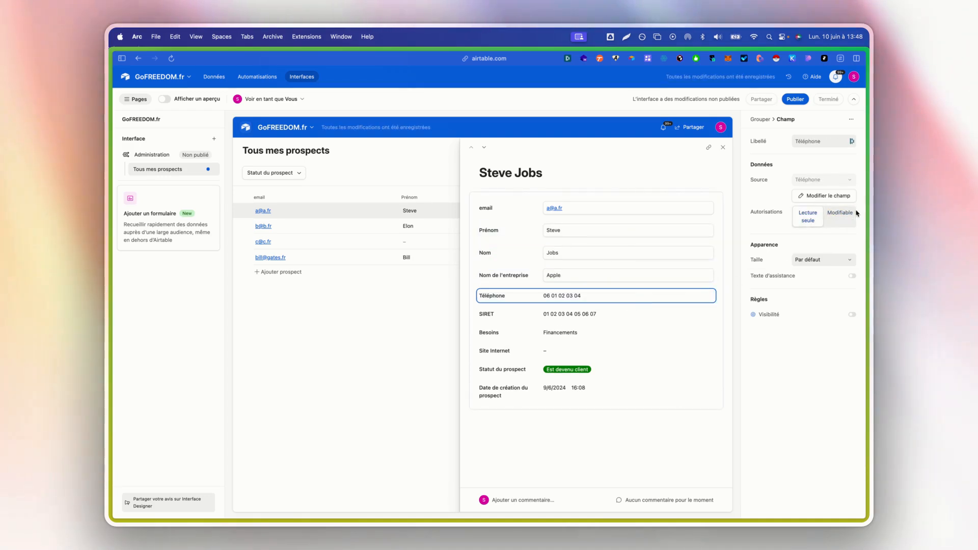
left_click(831, 213)
Make SIRET, Besoins, Site Internet and Statut du prospect editable, then preview.
left_click(633, 321)
left_click(830, 222)
left_click(586, 340)
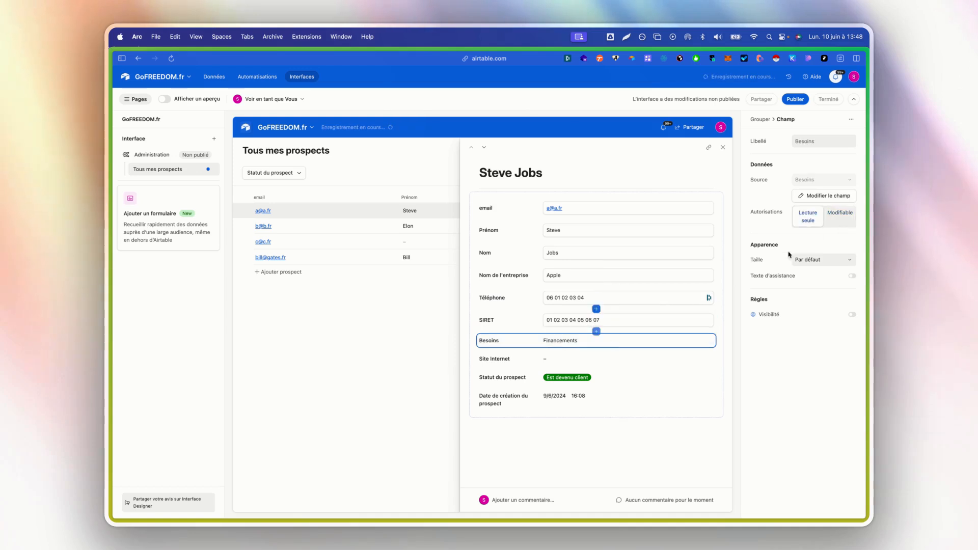
left_click(839, 216)
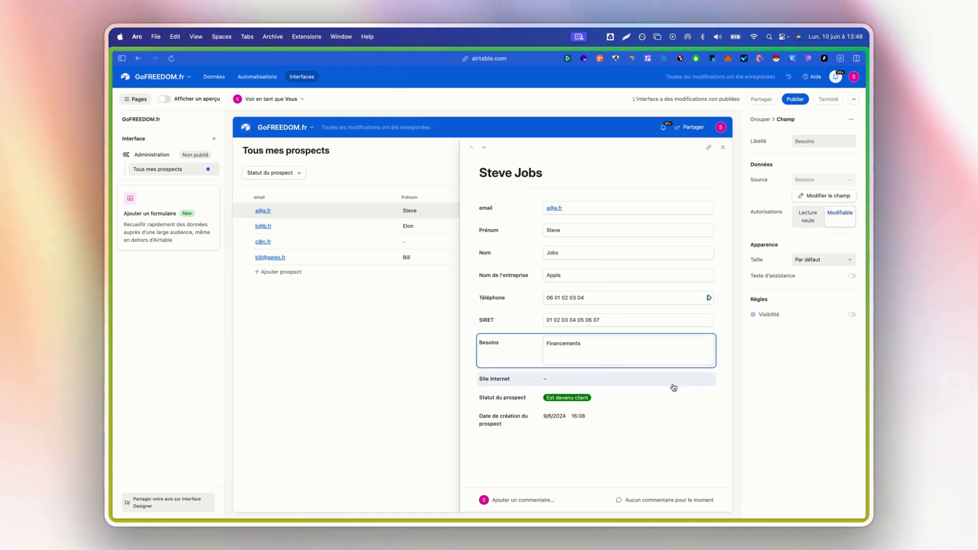
left_click(673, 383)
left_click(834, 220)
left_click(573, 400)
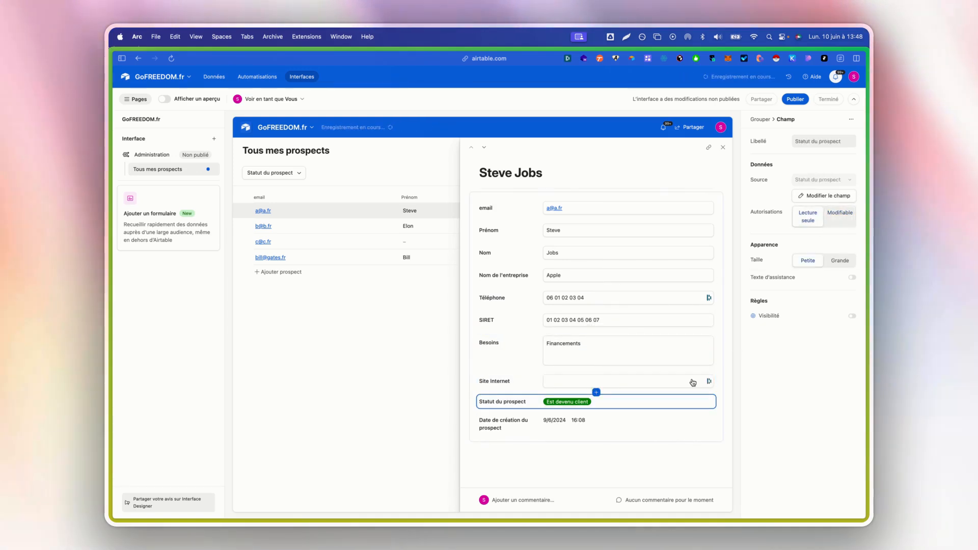
left_click(836, 217)
left_click(545, 432)
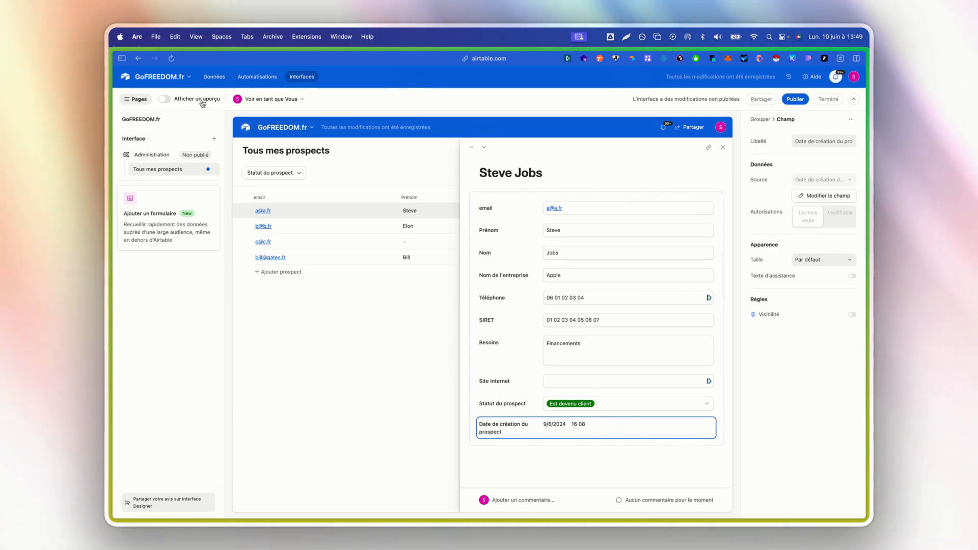
left_click(164, 99)
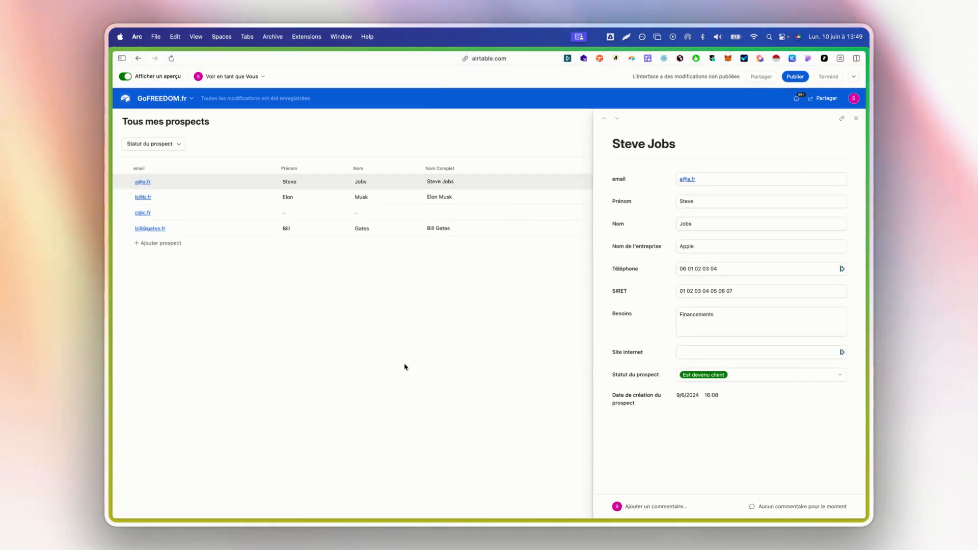
Open the second prospect's record in preview, try its Téléphone field, then close it.
left_click(856, 118)
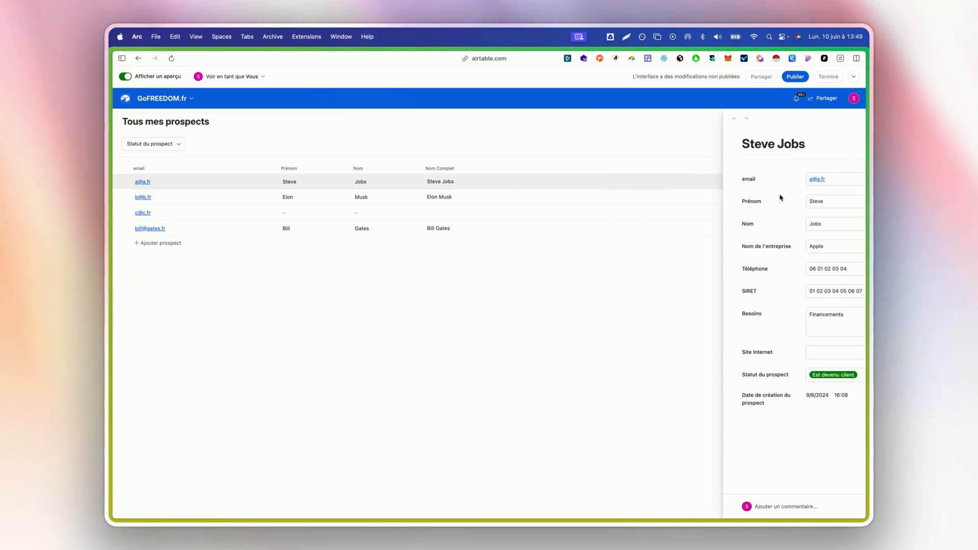
left_click(259, 197)
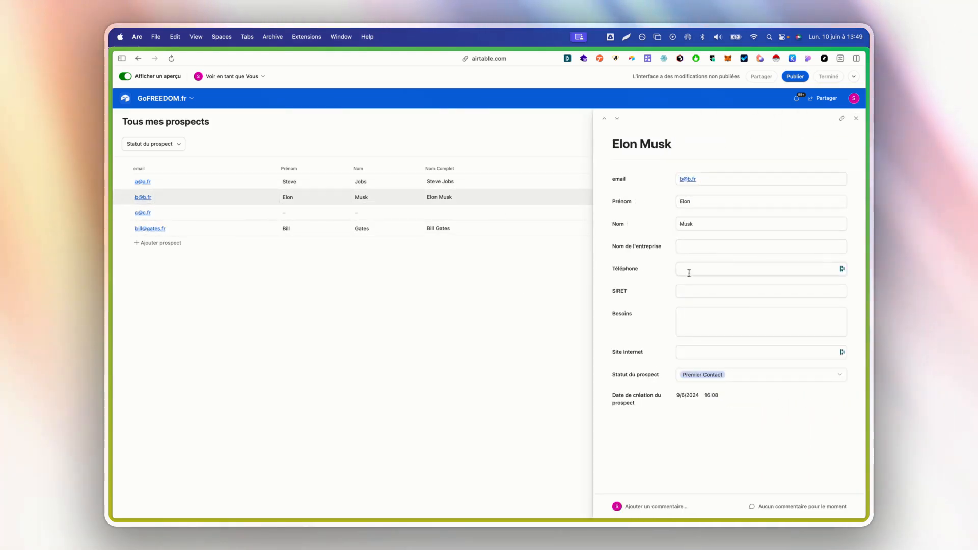
left_click(710, 271)
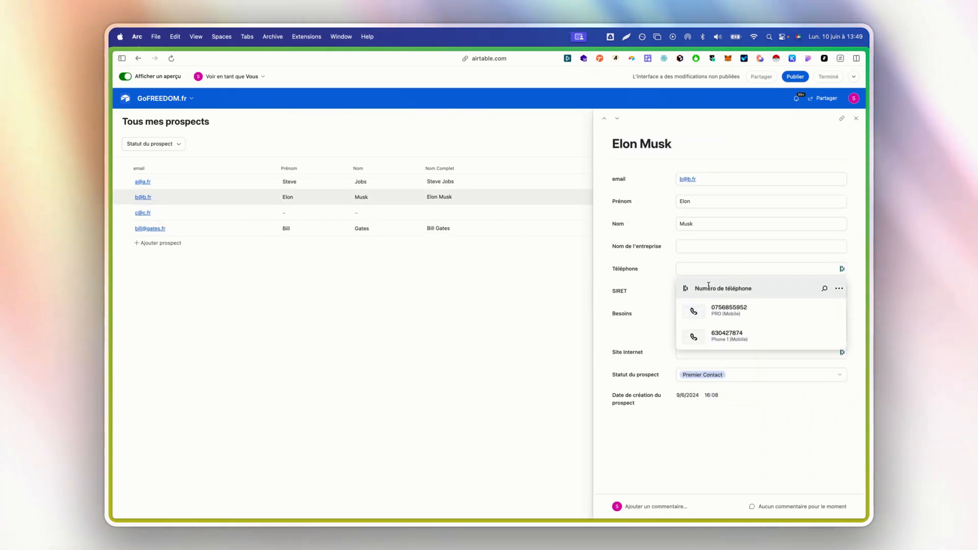
left_click(655, 301)
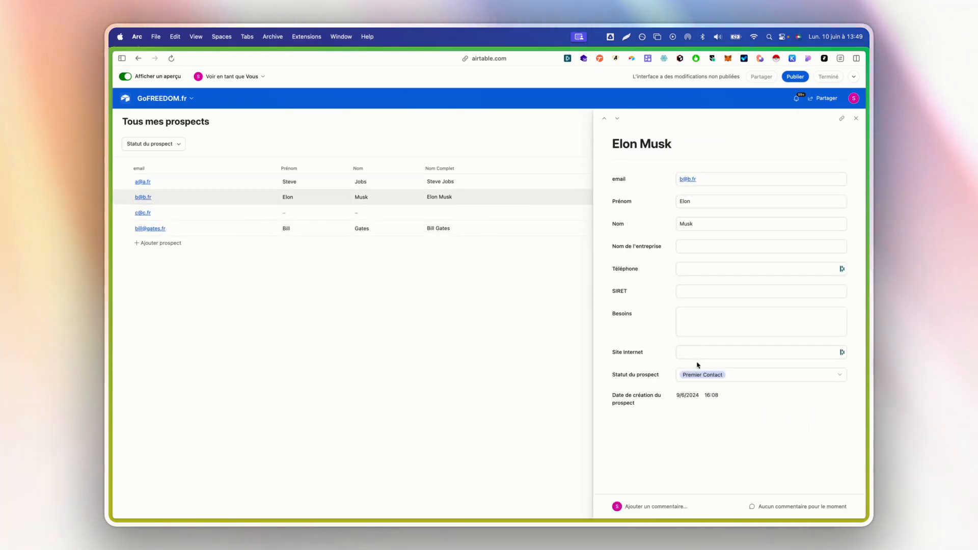
left_click(860, 120)
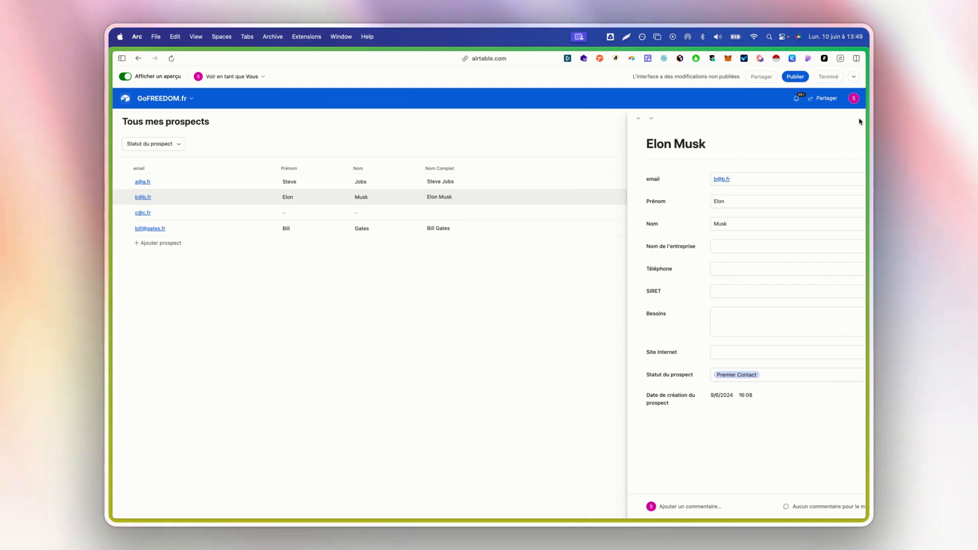
Move Nom Complet to the first column and hide the Prénom and Nom columns.
left_click(125, 78)
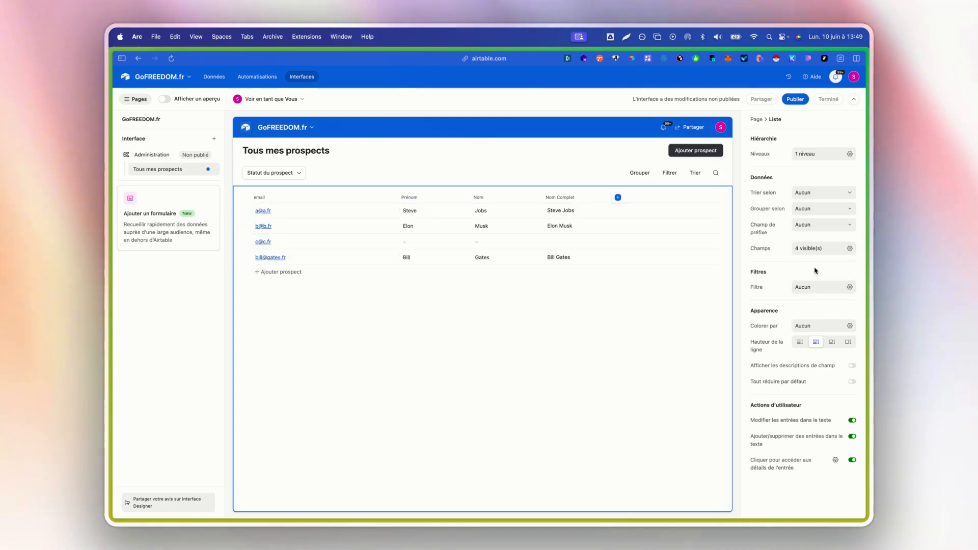
left_click(799, 248)
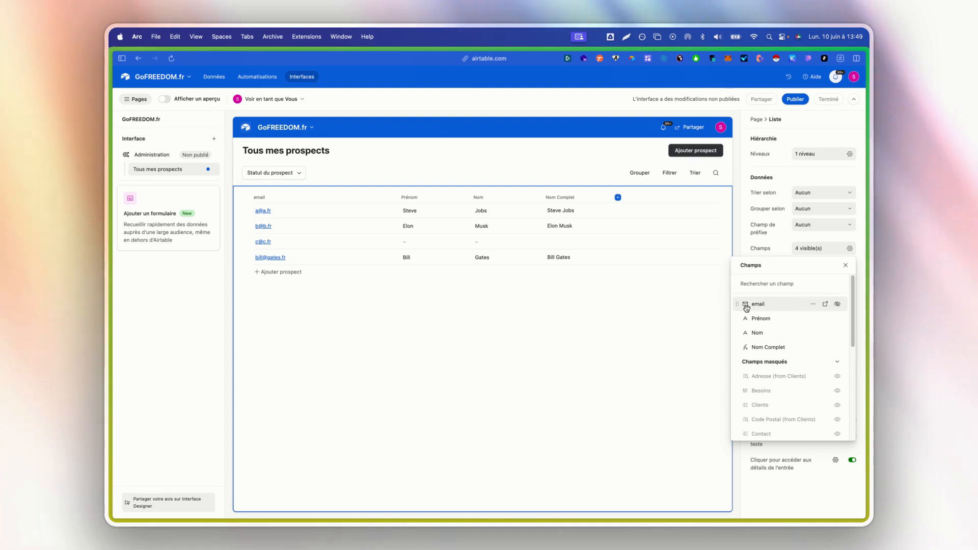
left_click_drag(737, 347, 739, 303)
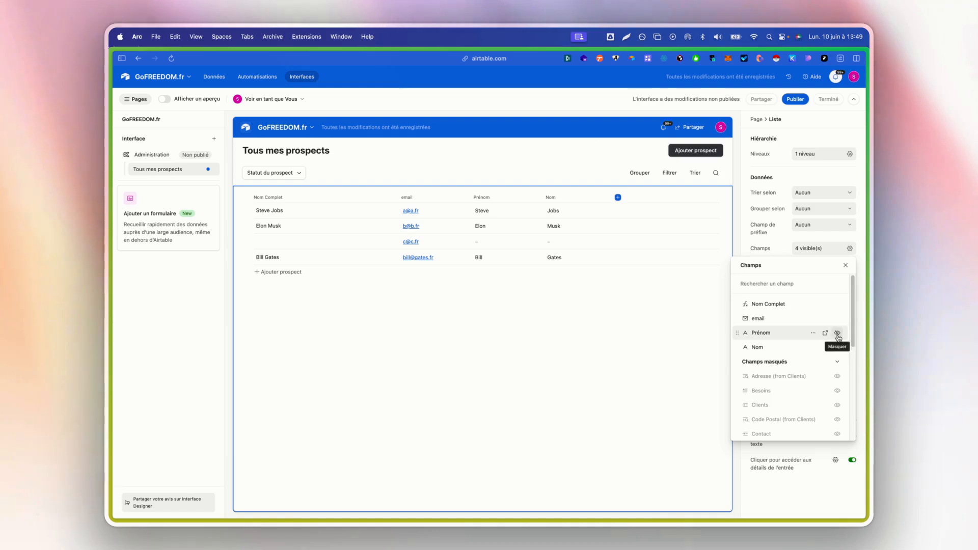
left_click(837, 333)
left_click(837, 332)
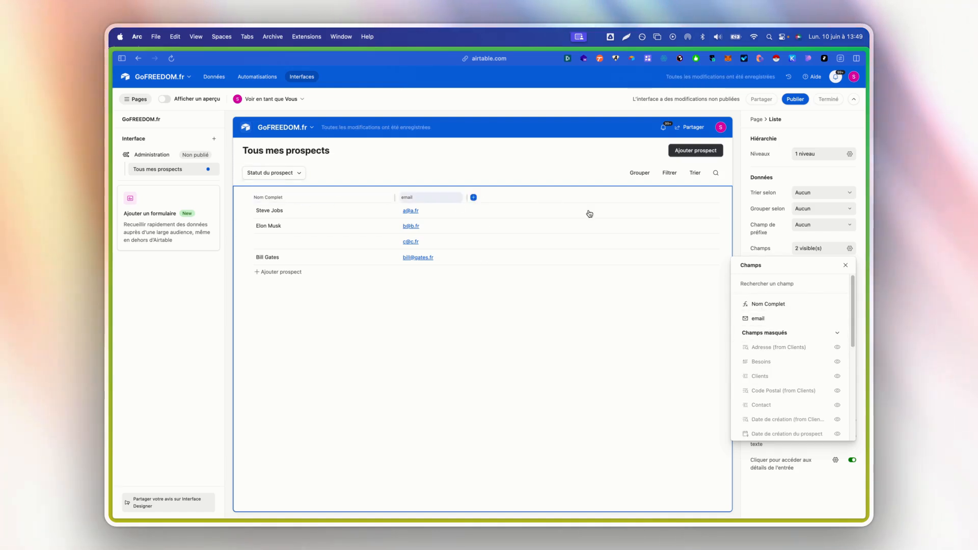
Show Statut du prospect and Téléphone, and hide client_id, Ville and Statut du client.
scroll(779, 323, "down", 3)
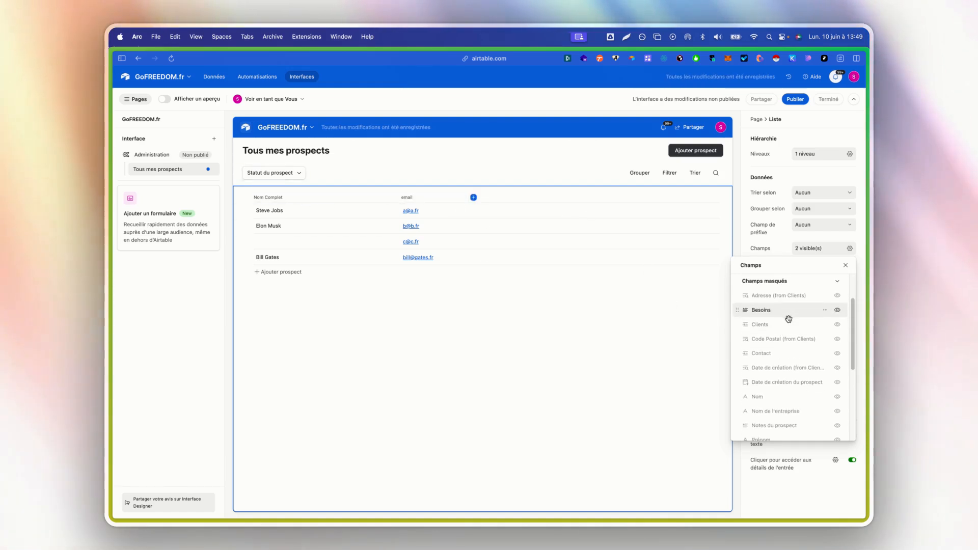
scroll(788, 319, "down", 6)
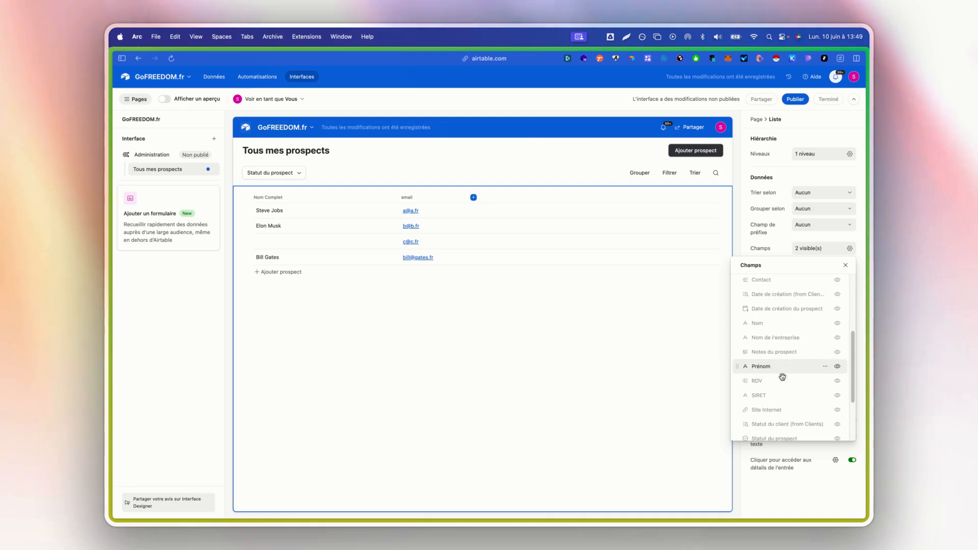
left_click(837, 368)
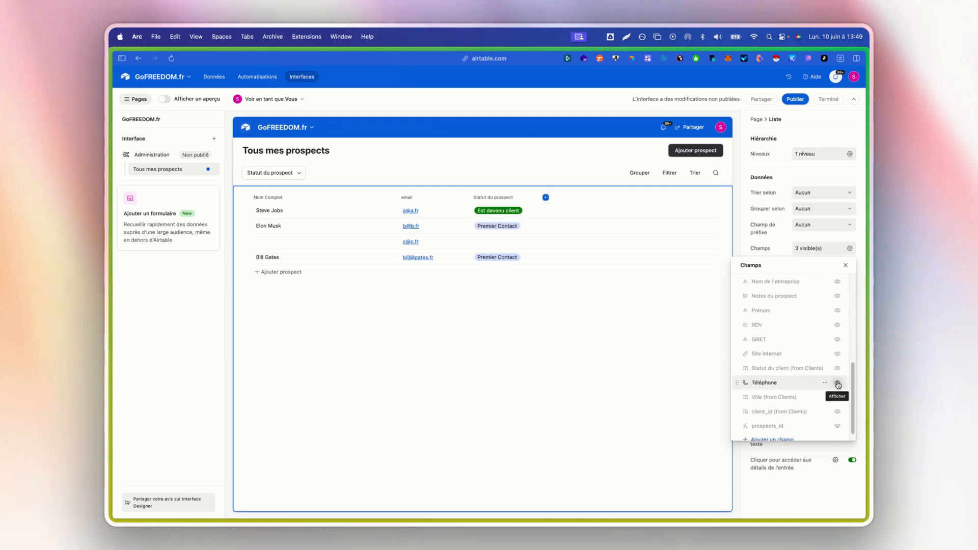
left_click(837, 383)
scroll(814, 392, "down", 1)
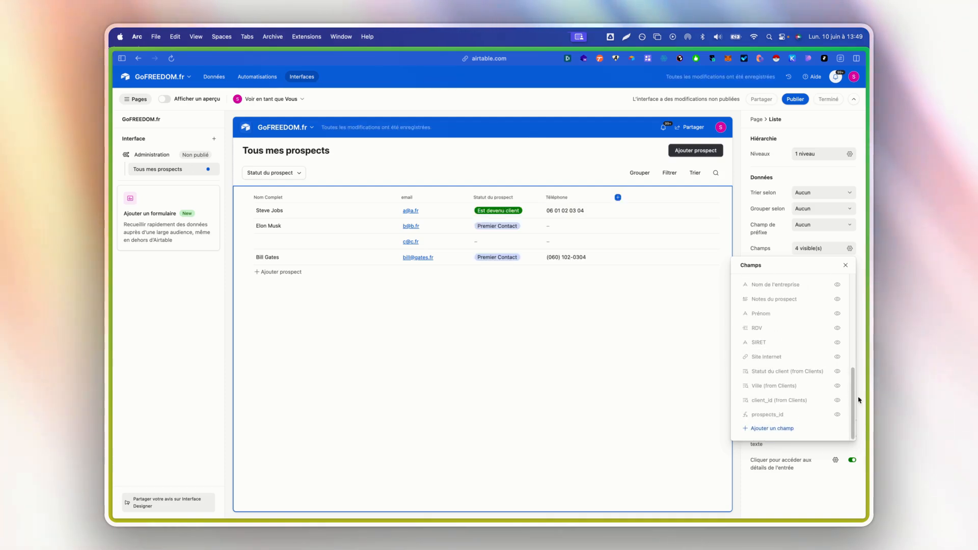
left_click(839, 419)
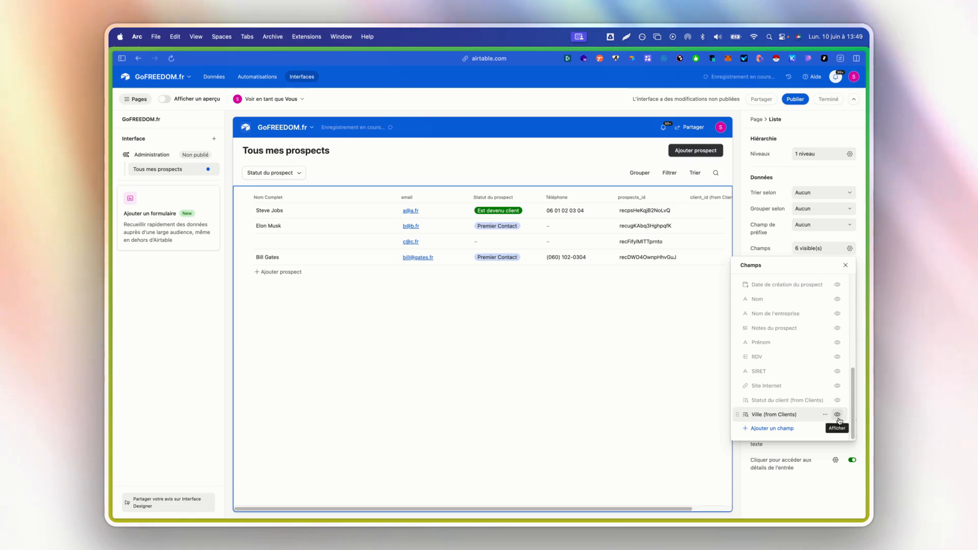
left_click(839, 417)
left_click(839, 418)
scroll(798, 393, "up", 2)
scroll(798, 392, "up", 3)
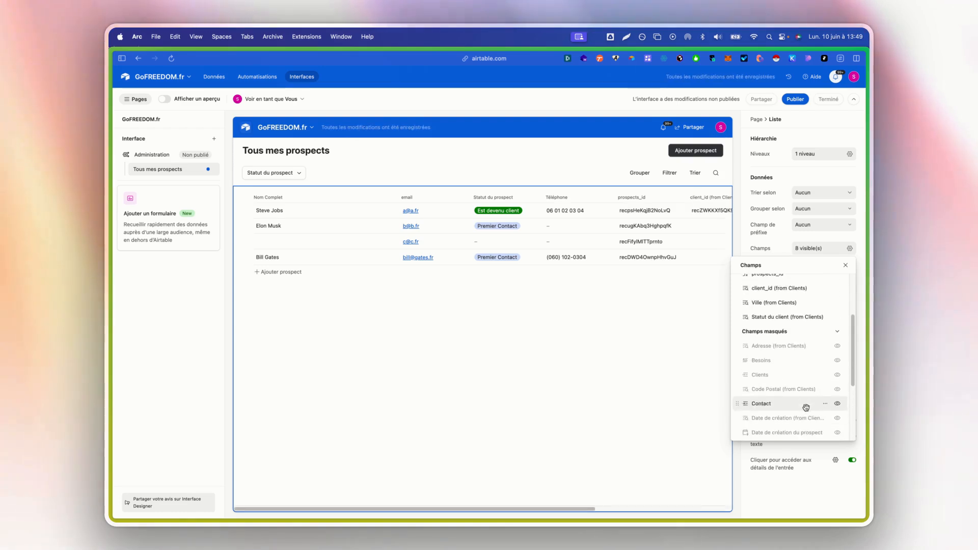
left_click(838, 377)
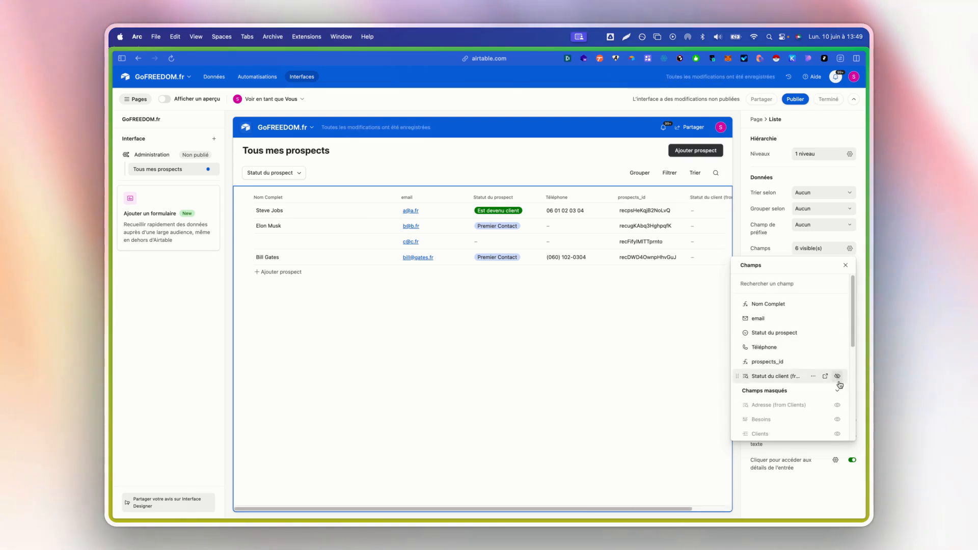
left_click(838, 377)
left_click(838, 377)
Publish the Administration interface and decline the offer to share it.
left_click(796, 484)
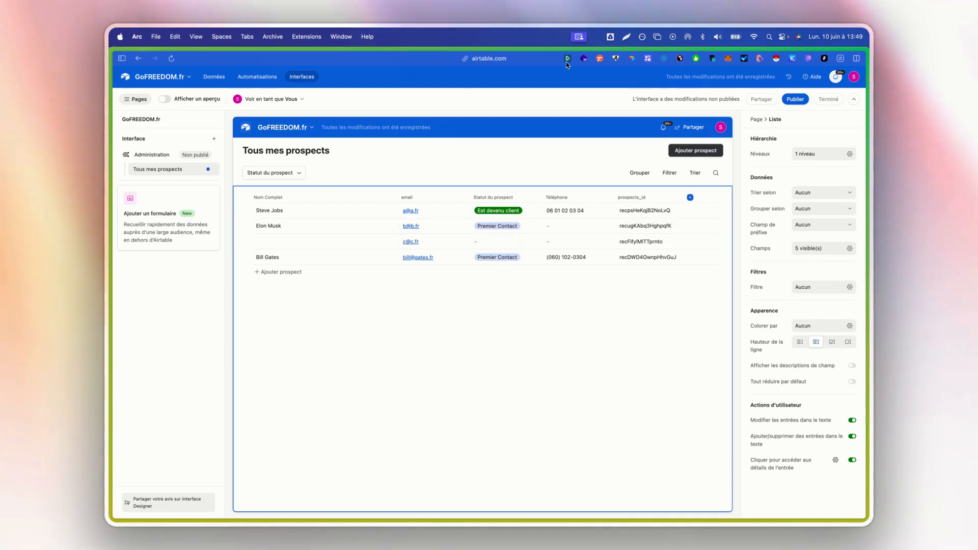
left_click(797, 100)
left_click(565, 336)
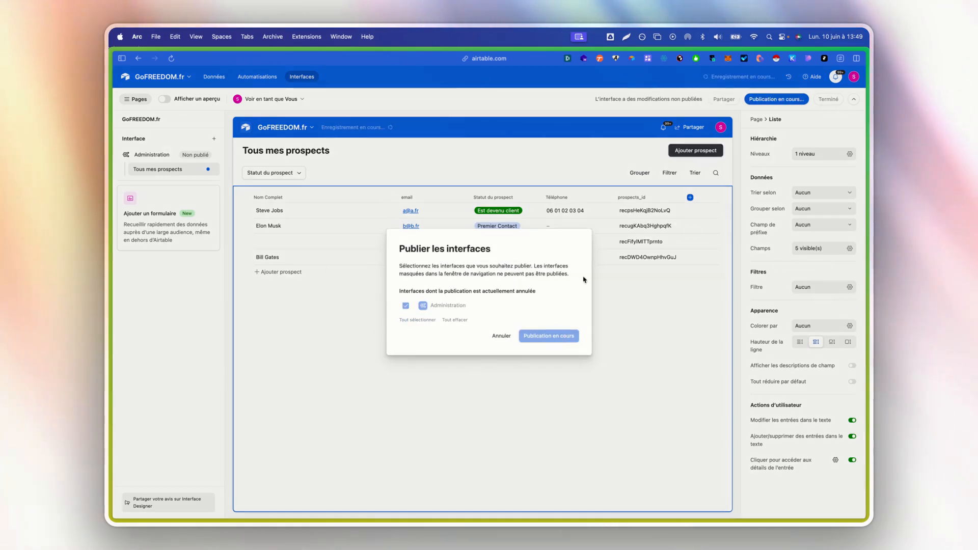
left_click(507, 321)
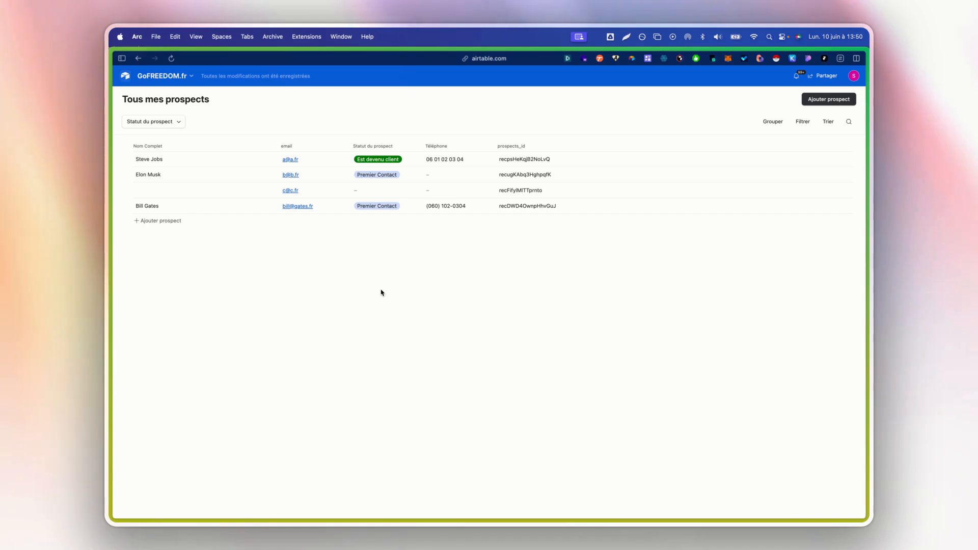
Delete the third prospect row and dismiss the Ajouter un nouveau prospect form.
right_click(194, 189)
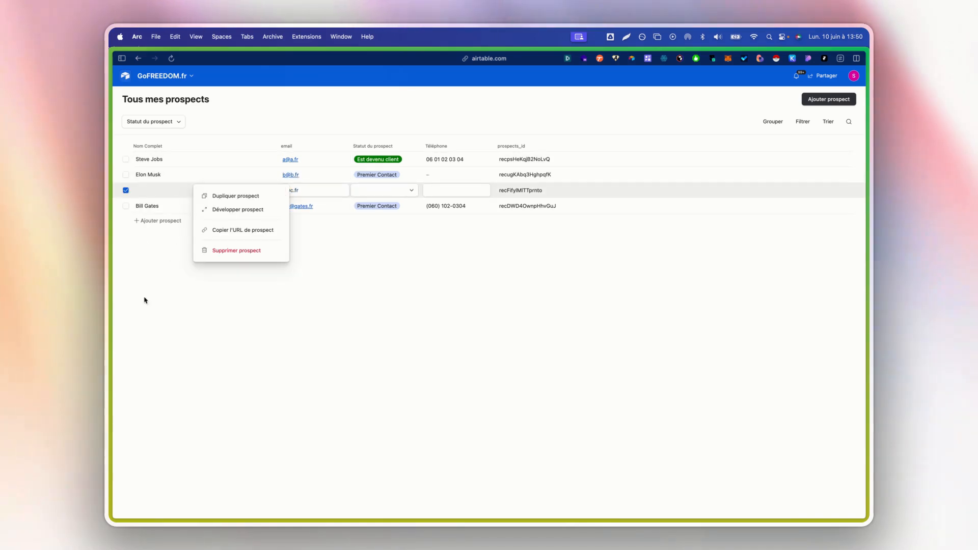
left_click(219, 252)
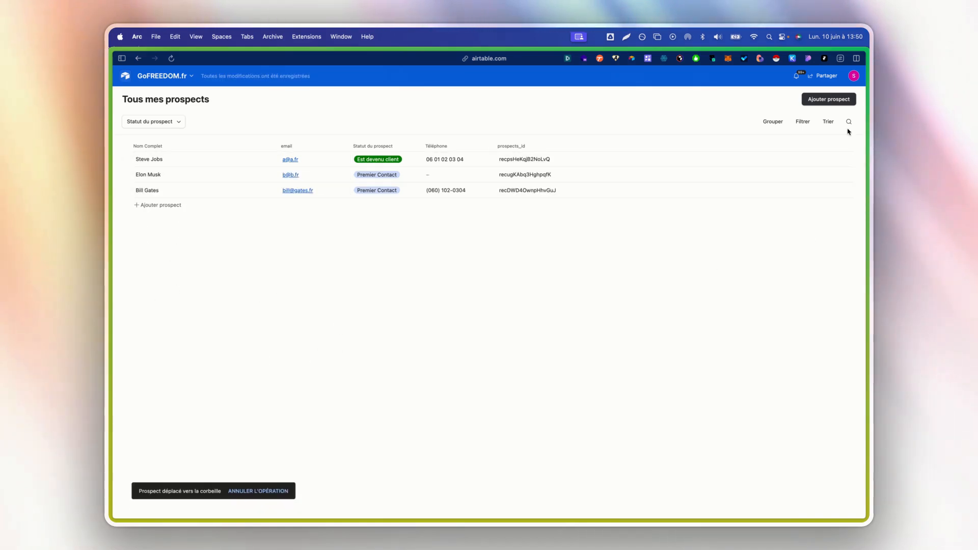
left_click(843, 102)
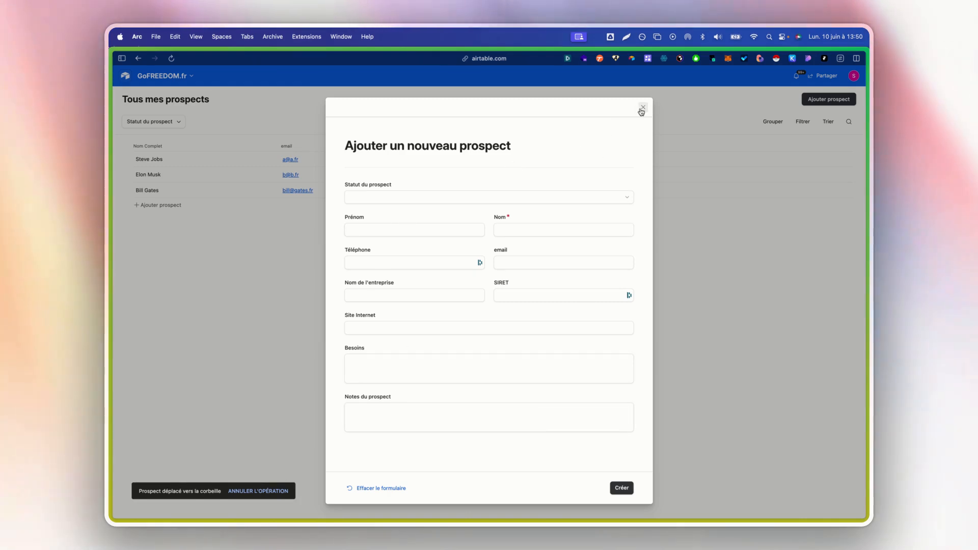
left_click(642, 108)
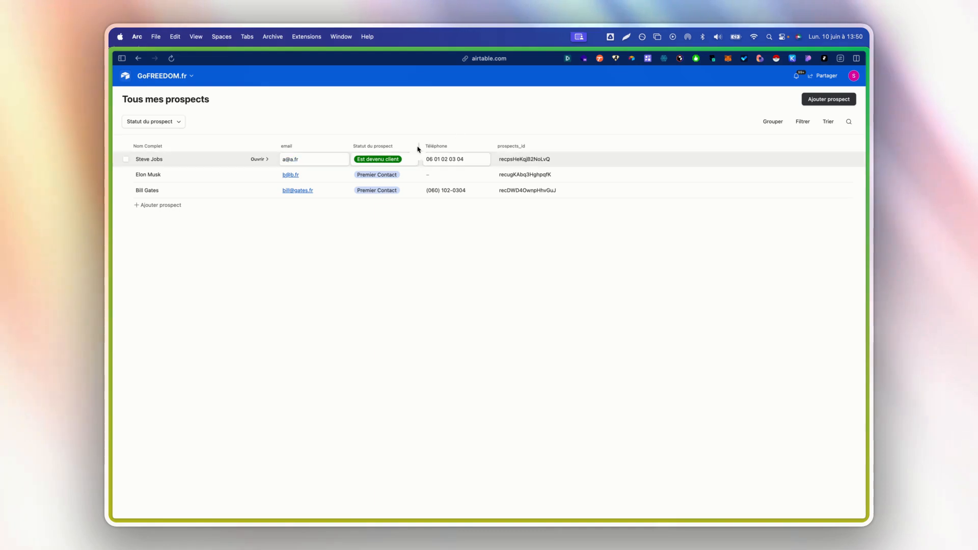
Add a new empty prospect, open its detail view and close it again.
left_click(155, 205)
left_click(163, 207)
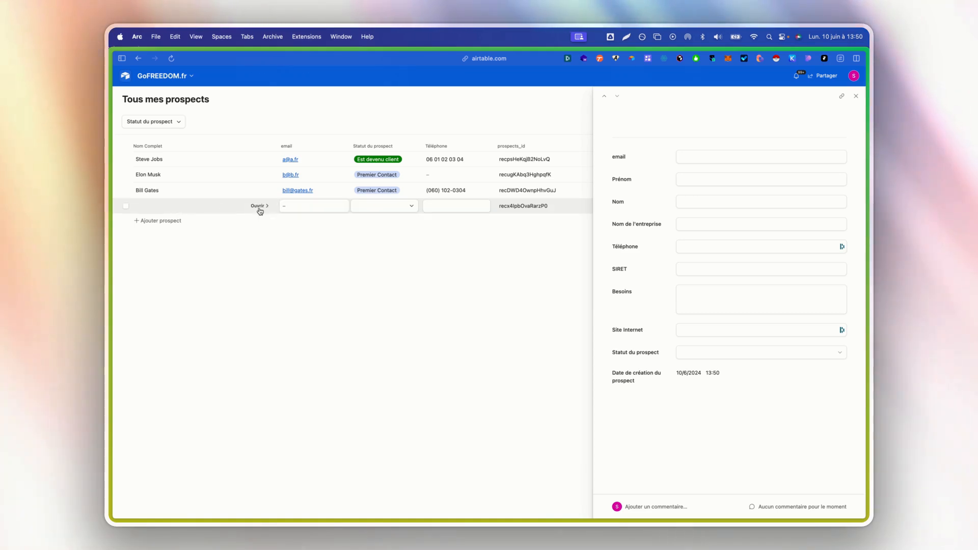
left_click(685, 158)
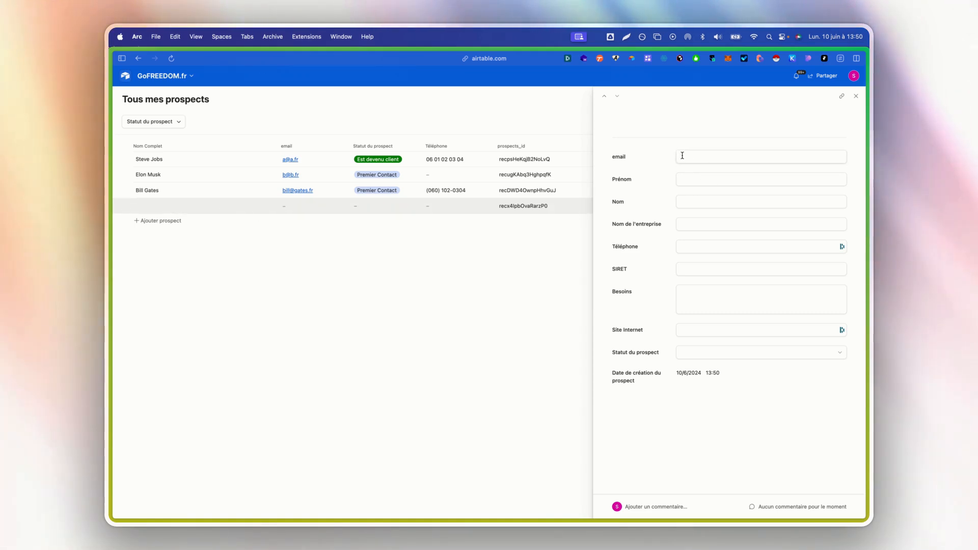
left_click(688, 202)
left_click(685, 225)
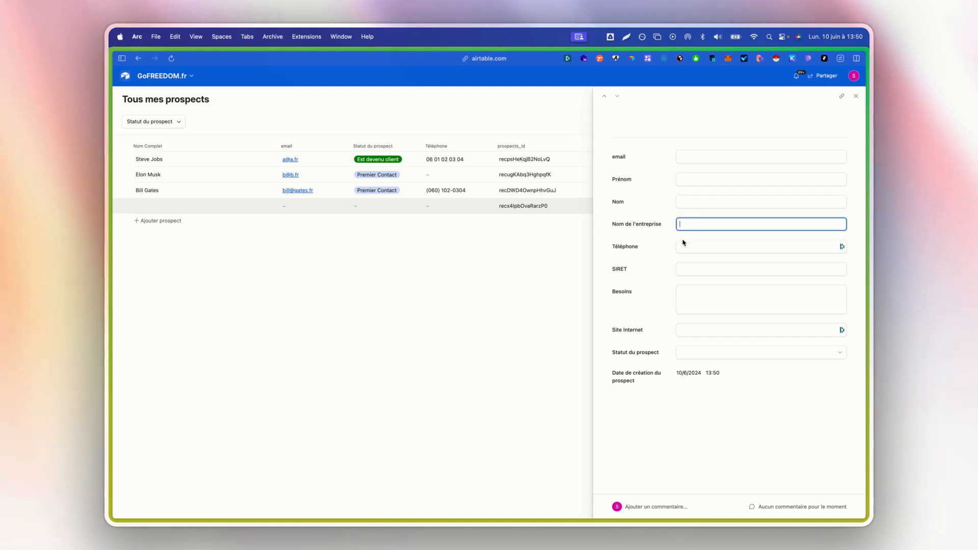
left_click(174, 82)
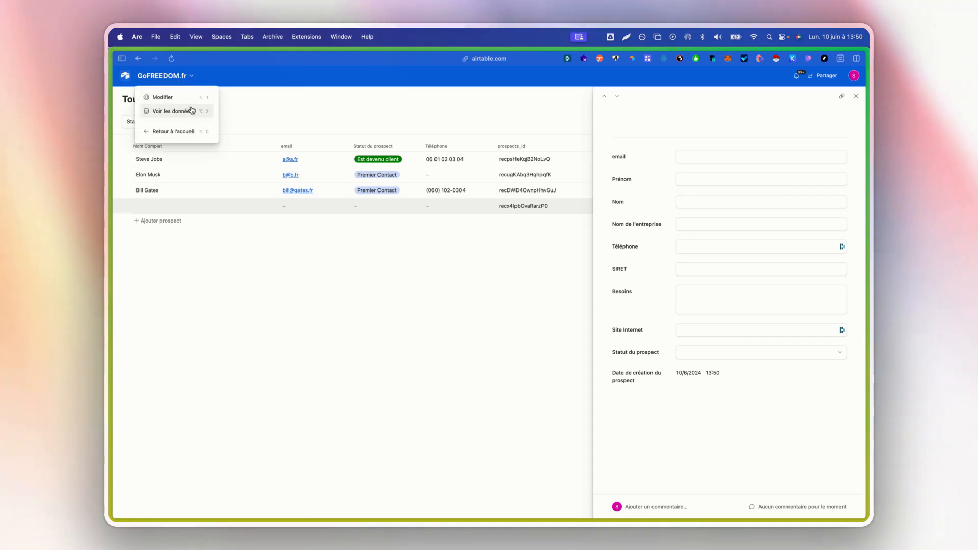
left_click(248, 88)
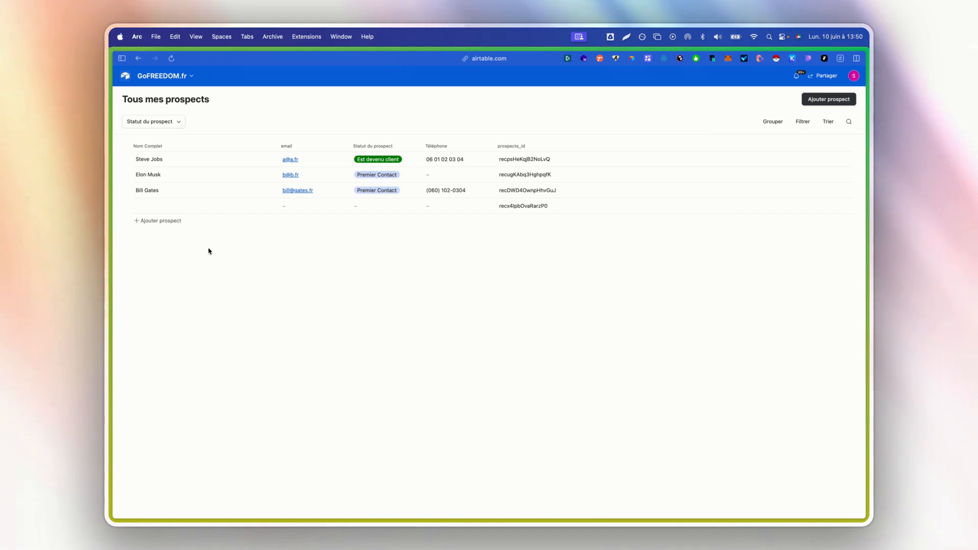
left_click(184, 77)
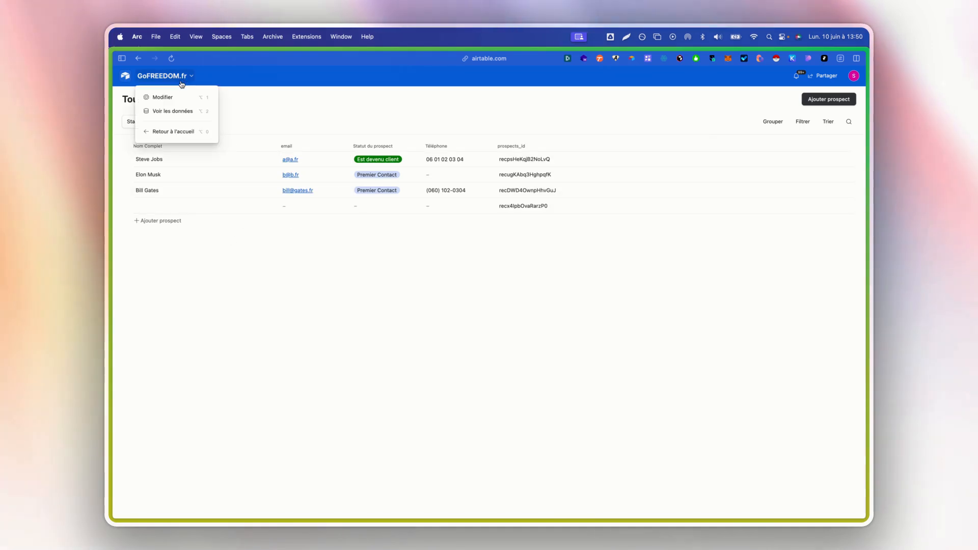
Open the first prospect's detail page and place Nom beside Prénom and Téléphone beside email.
left_click(163, 97)
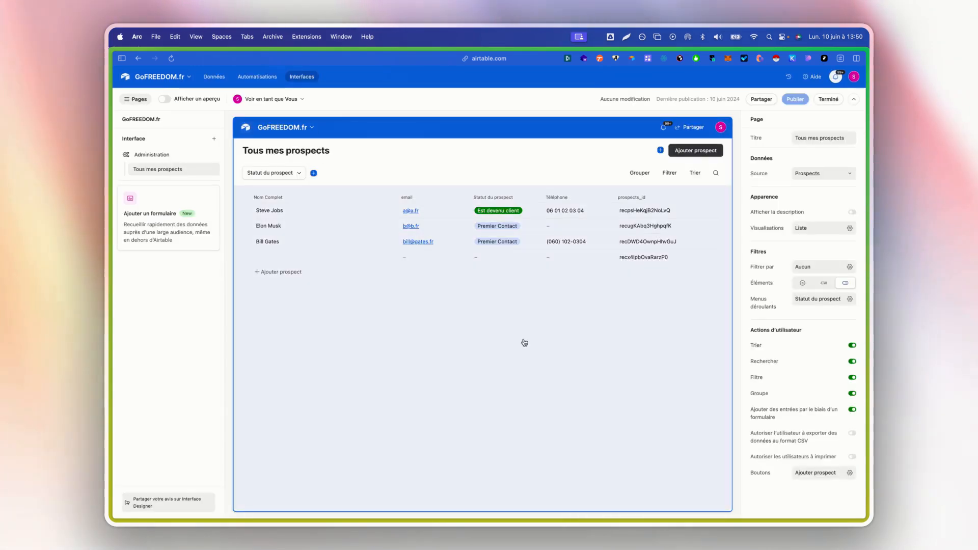
left_click(519, 309)
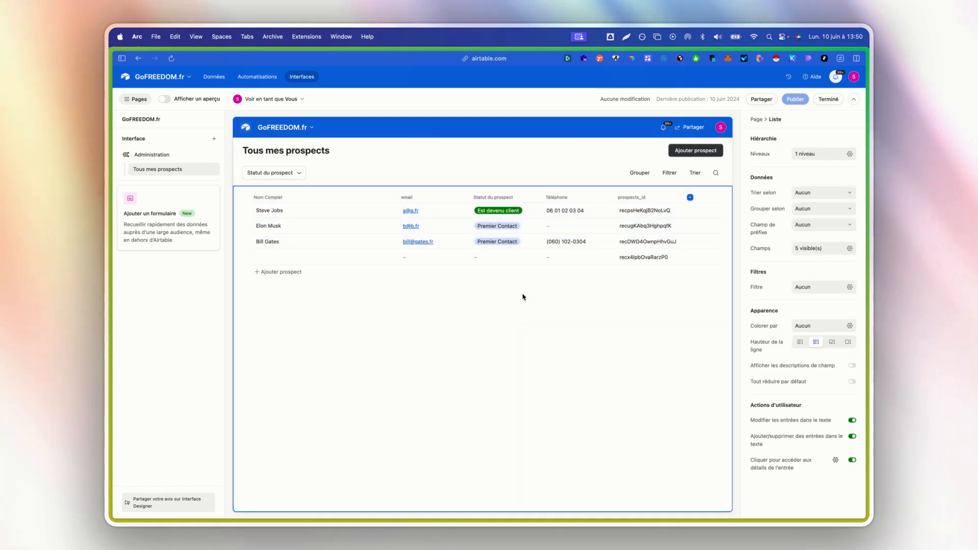
left_click(376, 215)
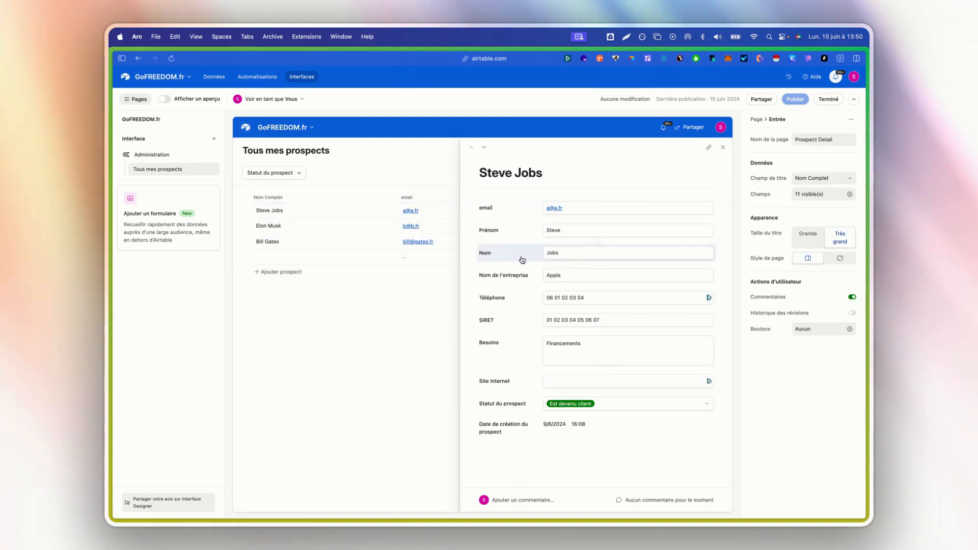
left_click_drag(519, 253, 709, 228)
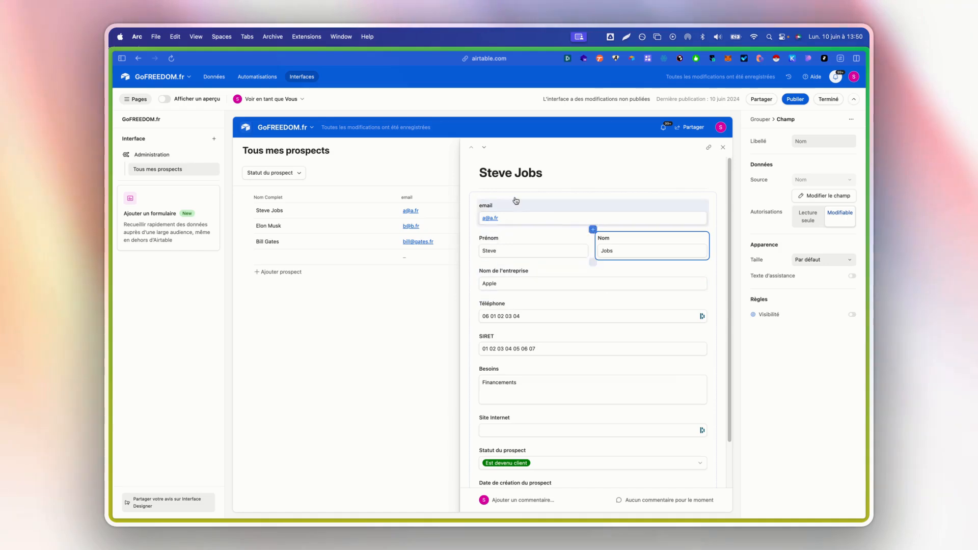
left_click_drag(533, 309, 663, 227)
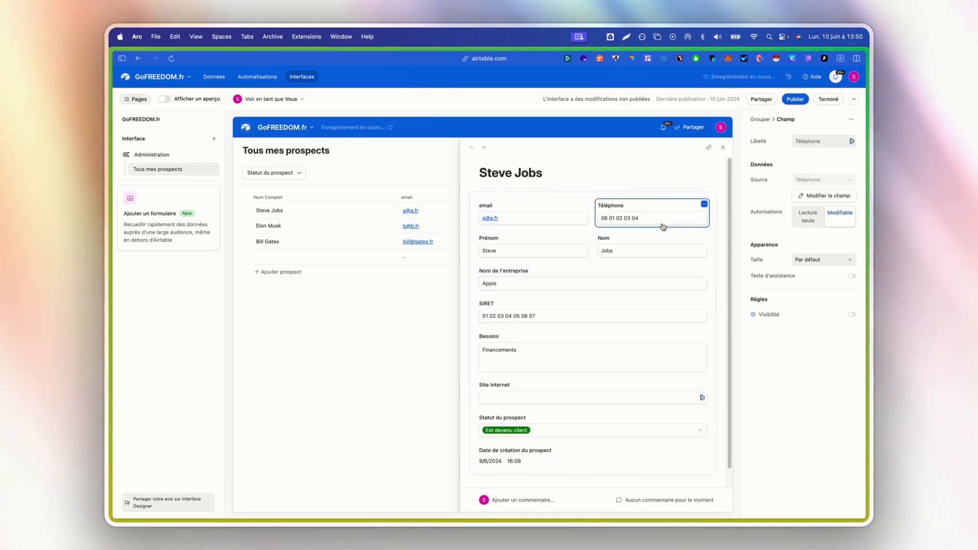
left_click_drag(520, 241, 520, 198)
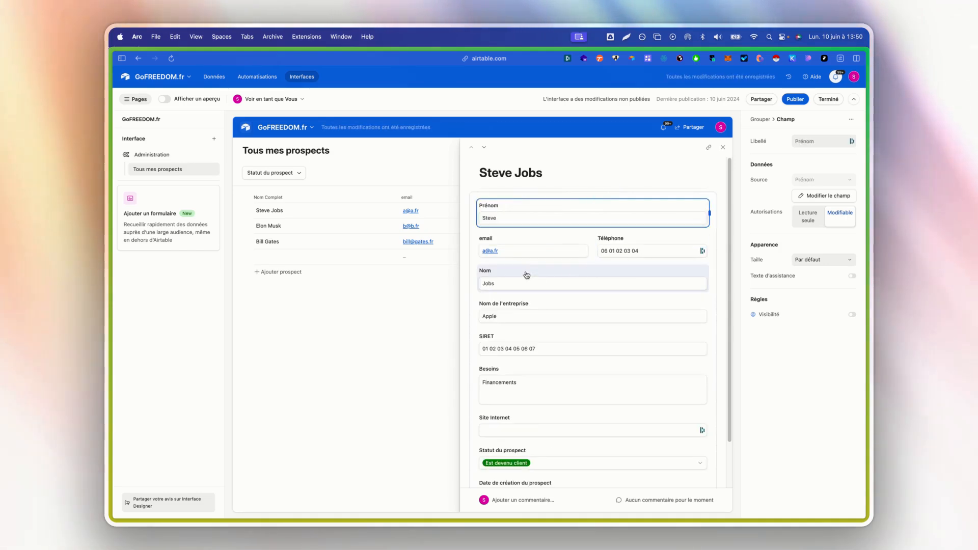
left_click_drag(510, 271, 703, 202)
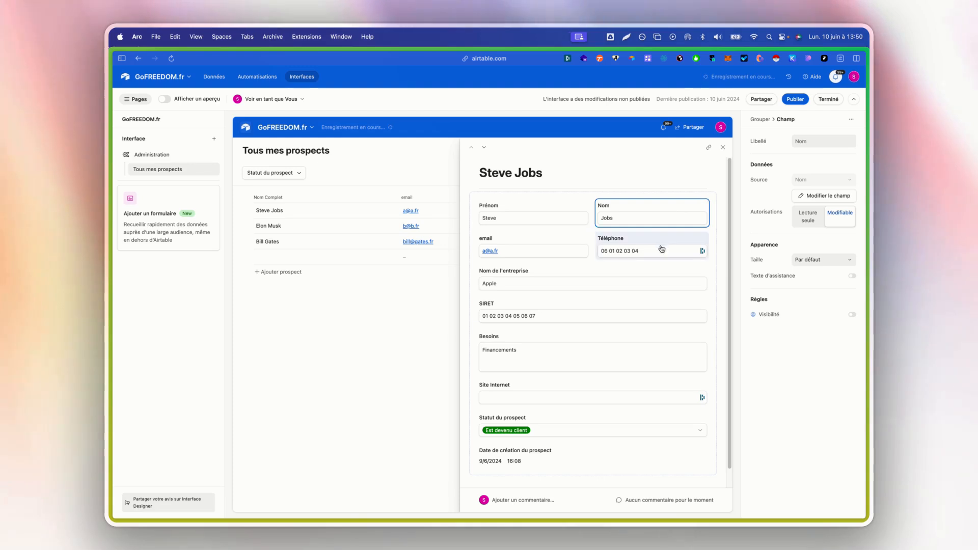
Move Statut du prospect to the top of the form and close the record.
scroll(581, 341, "down", 1)
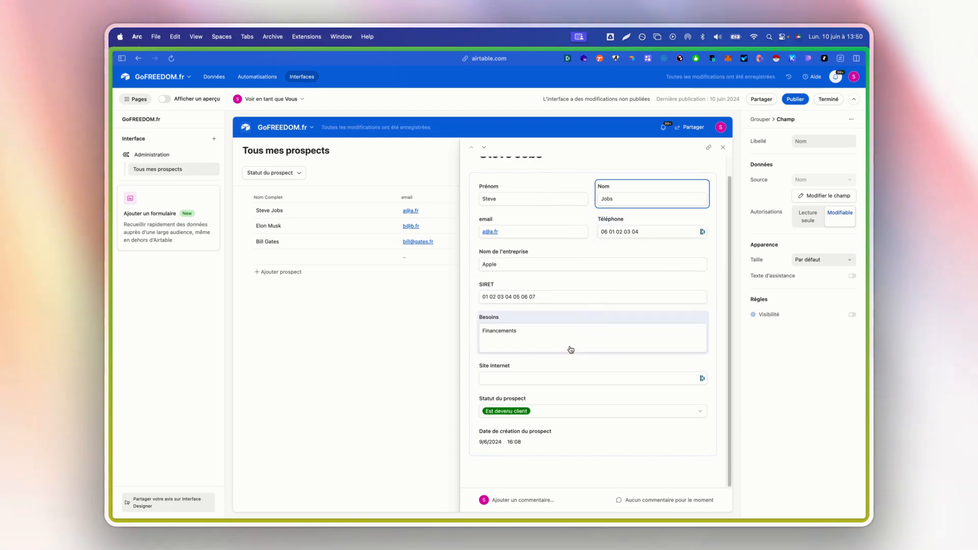
scroll(561, 408, "up", 1)
left_click_drag(557, 414, 553, 201)
left_click(719, 237)
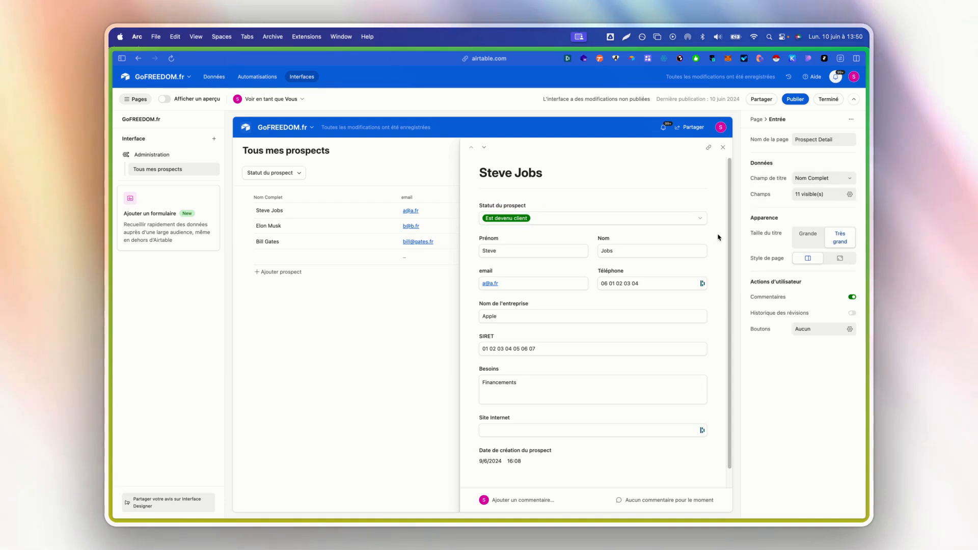
scroll(657, 303, "down", 1)
scroll(647, 301, "up", 1)
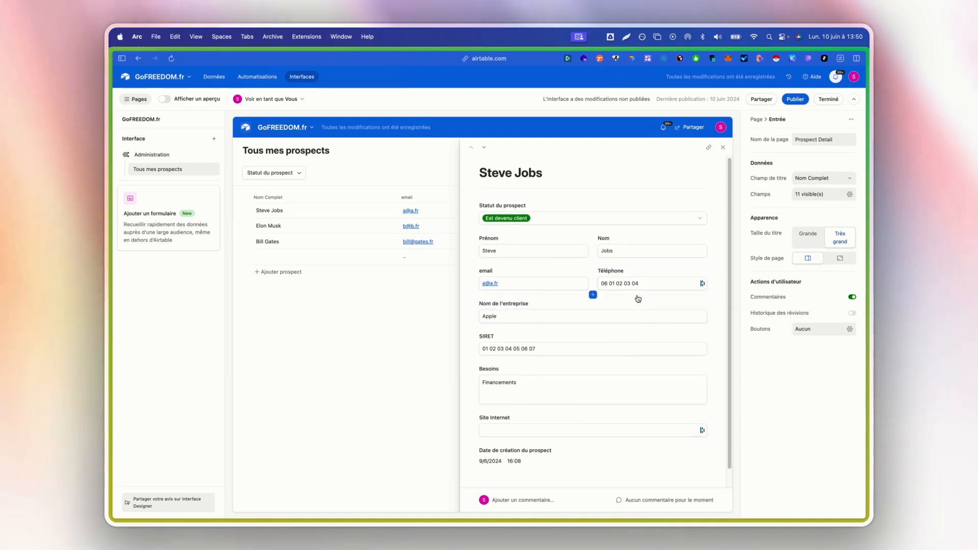
left_click(724, 147)
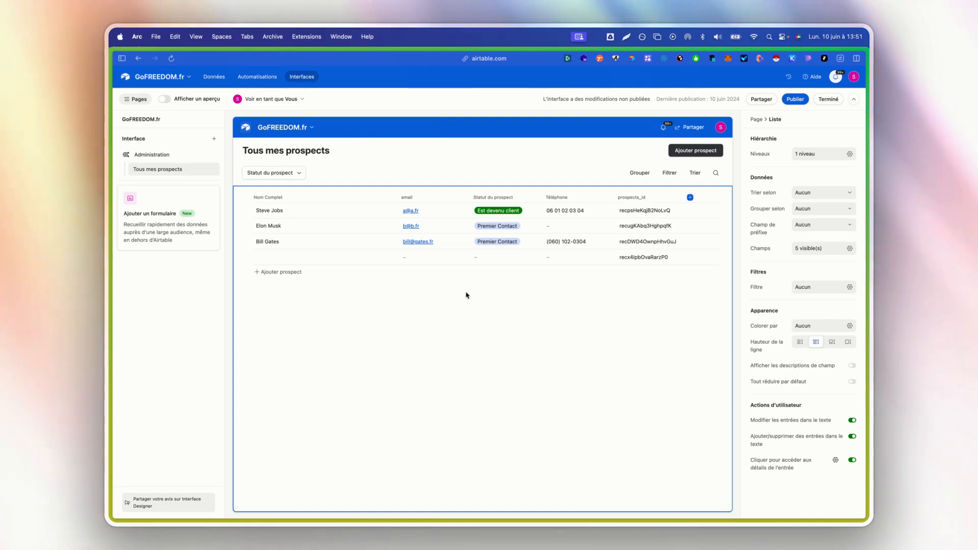
Hide the prospects_id column, leaving 4 visible fields in the list.
left_click(804, 248)
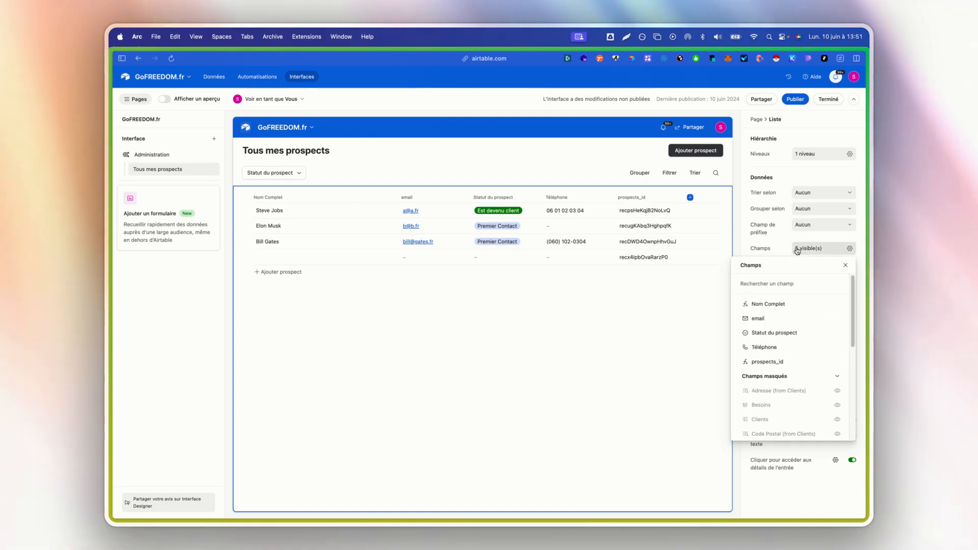
left_click(836, 364)
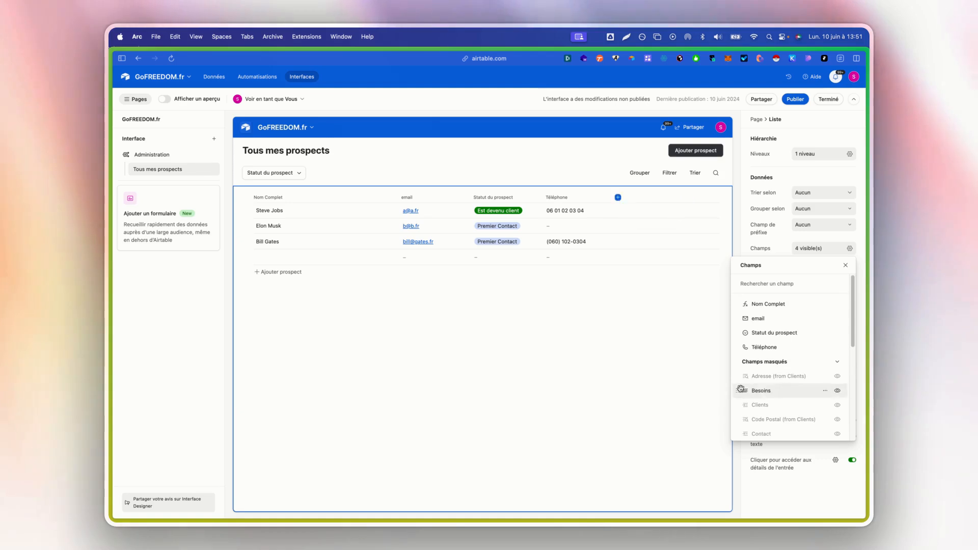
left_click(542, 343)
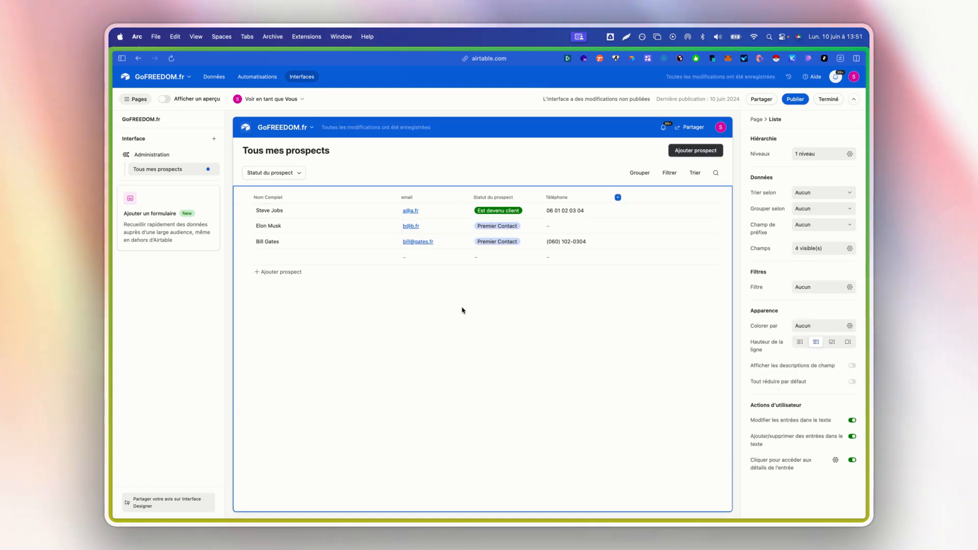